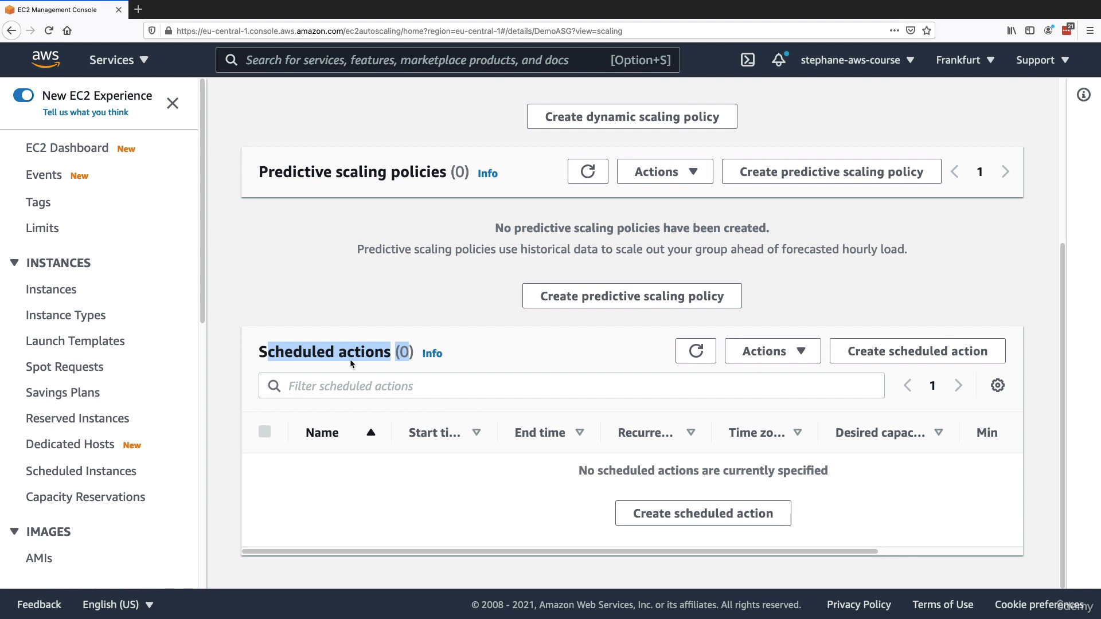
- Start a new scheduled action for the Auto Scaling group and examine its name, desired, minimum and maximum capacity fields
click(324, 353)
drag(313, 352, 362, 349)
click(359, 348)
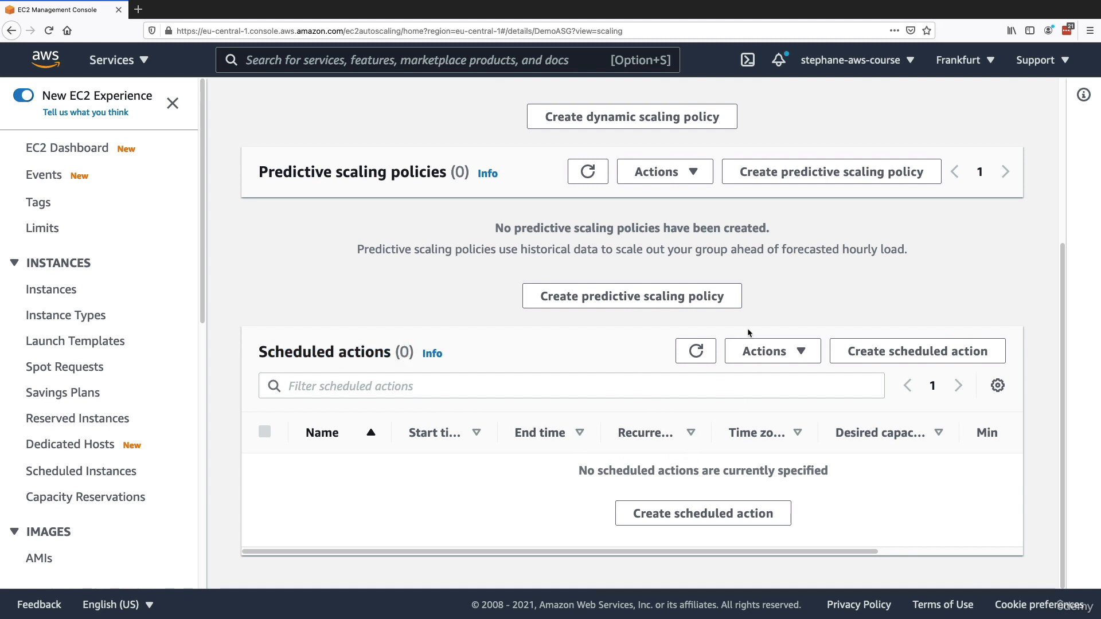
click(895, 354)
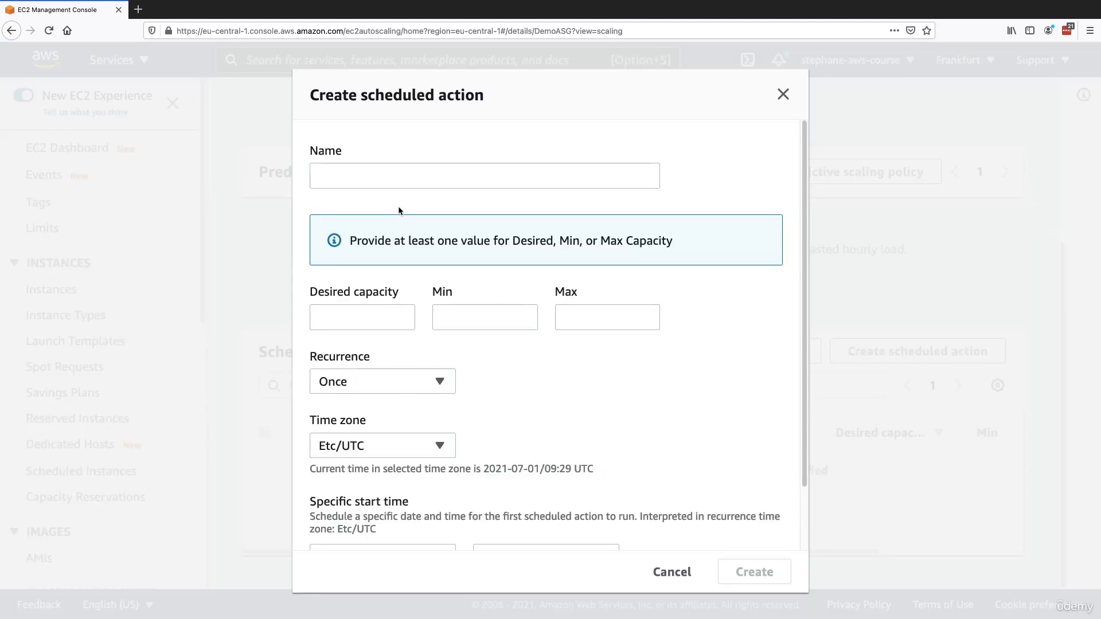
click(400, 168)
click(377, 312)
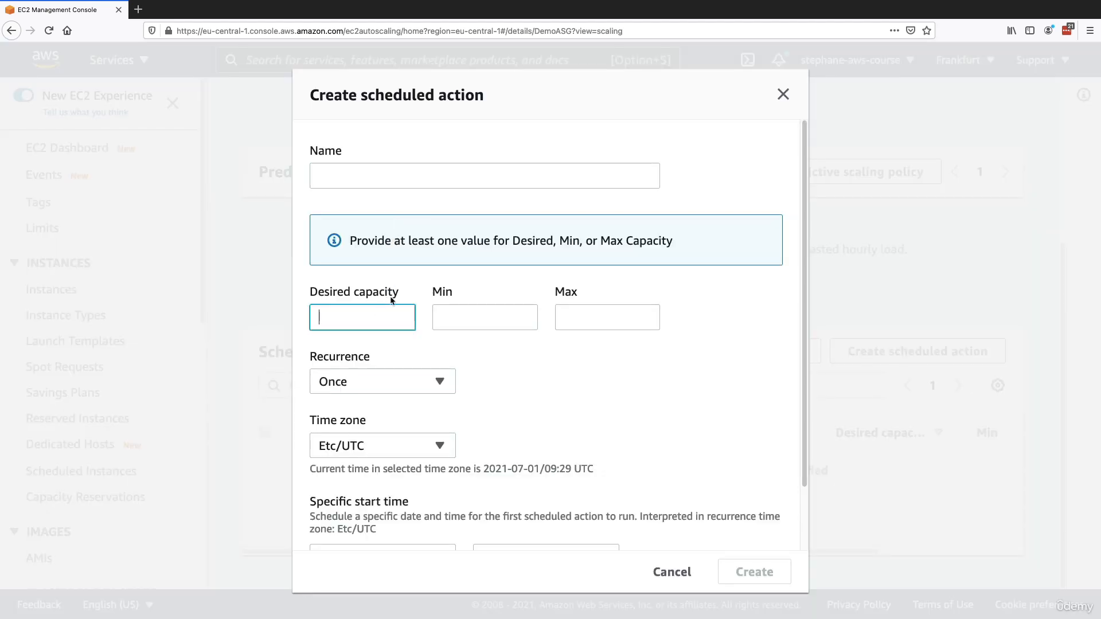
click(448, 313)
click(577, 305)
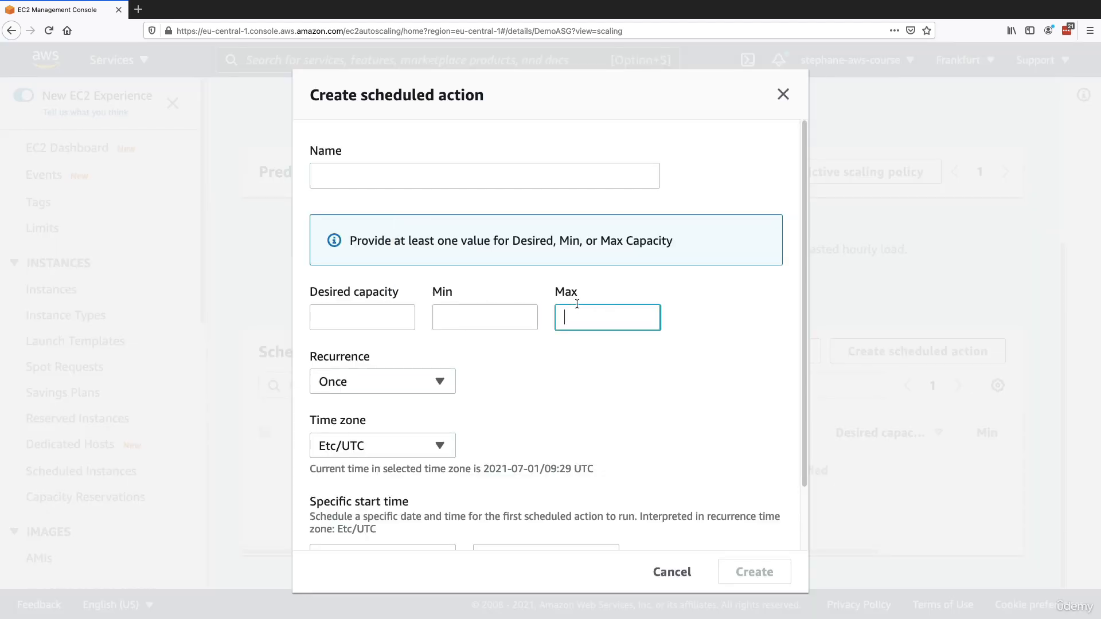
- Examine the scheduled action's recurrence options, time zone and start time, and cancel the form without creating anything
click(388, 377)
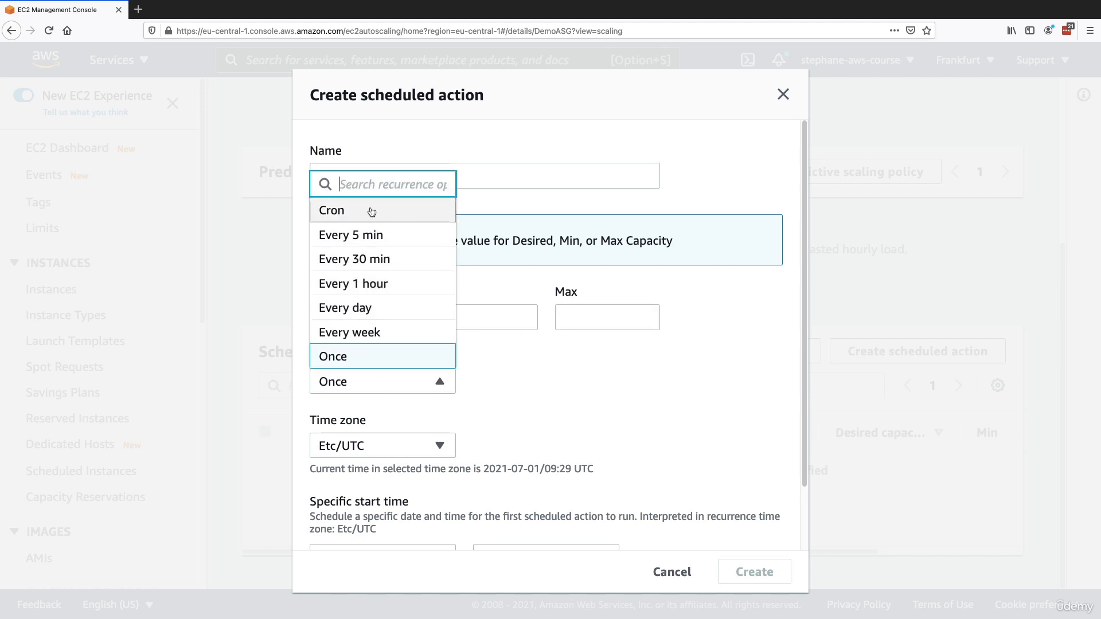
click(486, 377)
scroll(481, 381, down, 2)
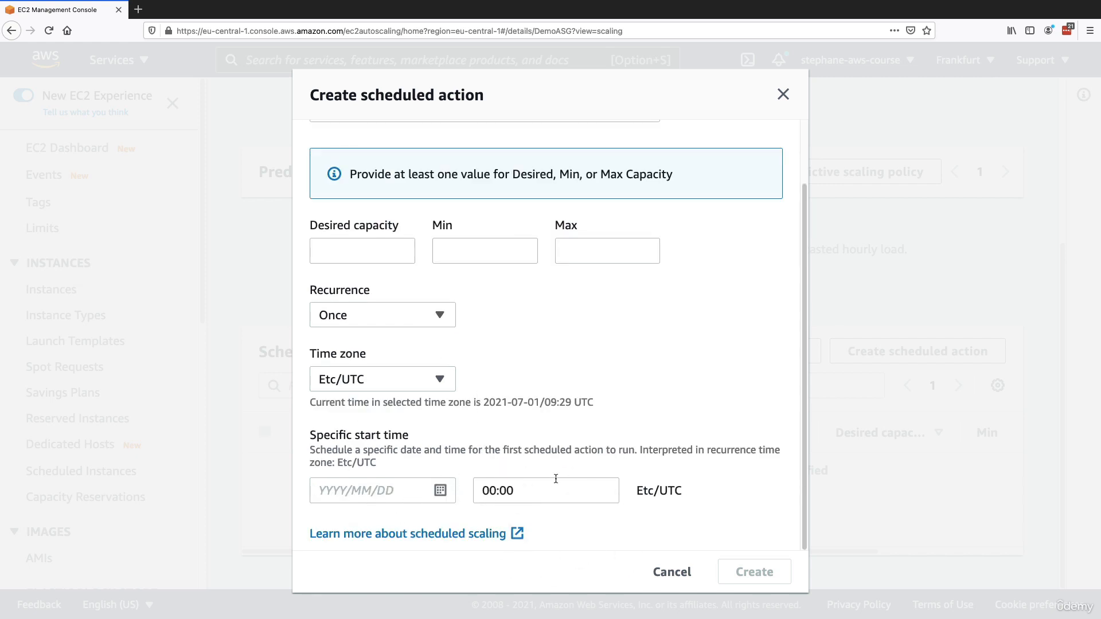
scroll(555, 479, up, 2)
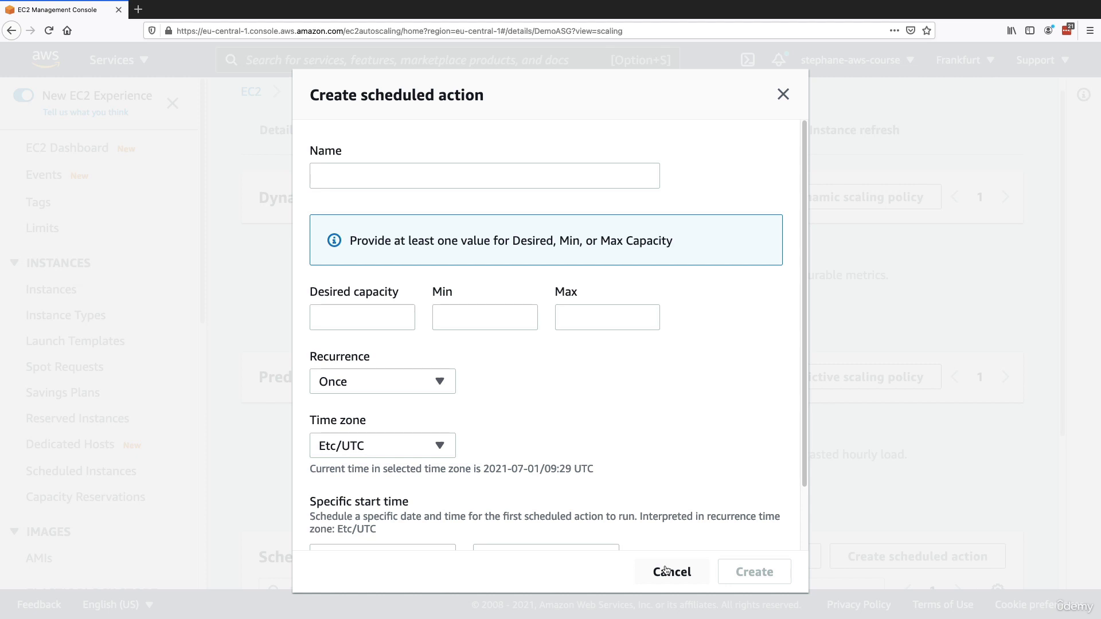
click(665, 569)
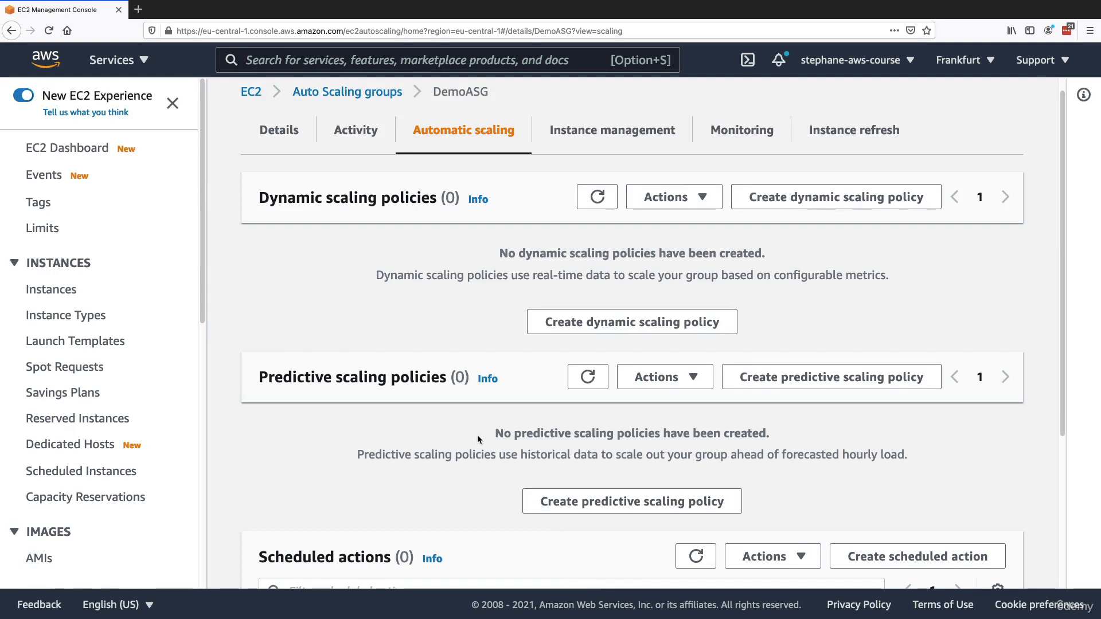
- Start a predictive scaling policy for the group and enable scaling based on forecast
triple_click(406, 372)
click(425, 372)
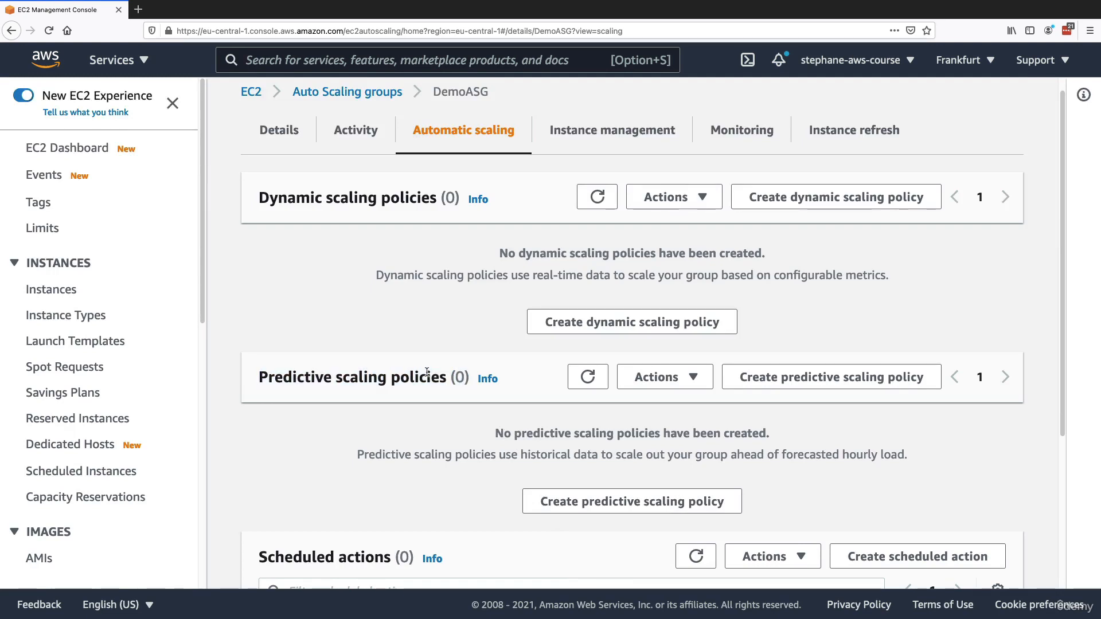
click(778, 376)
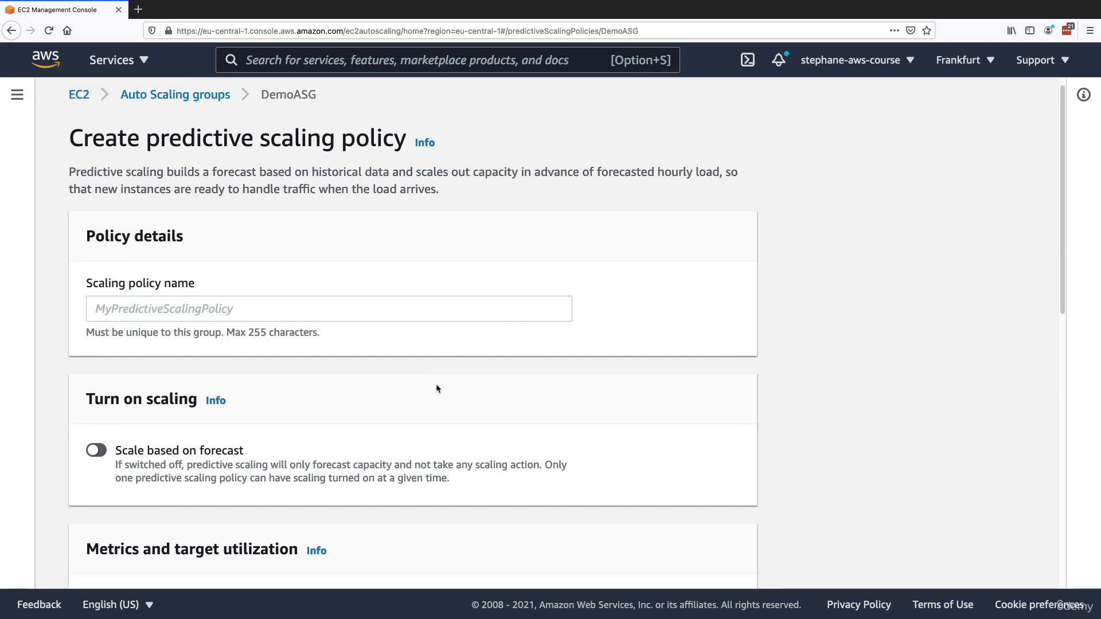
scroll(436, 384, down, 3)
click(102, 308)
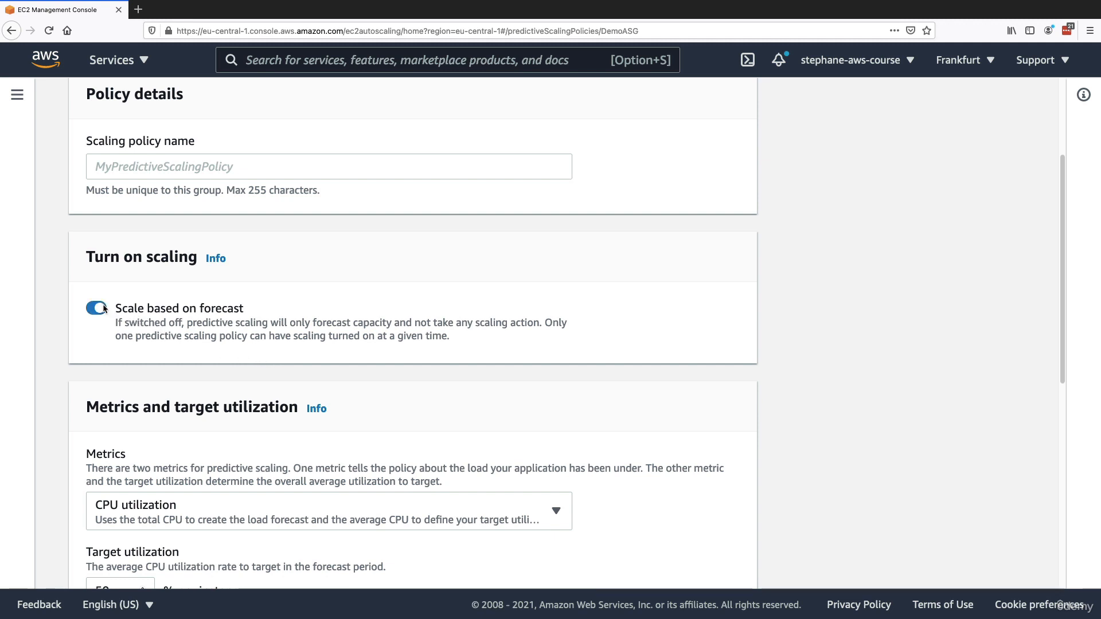
scroll(197, 335, up, 1)
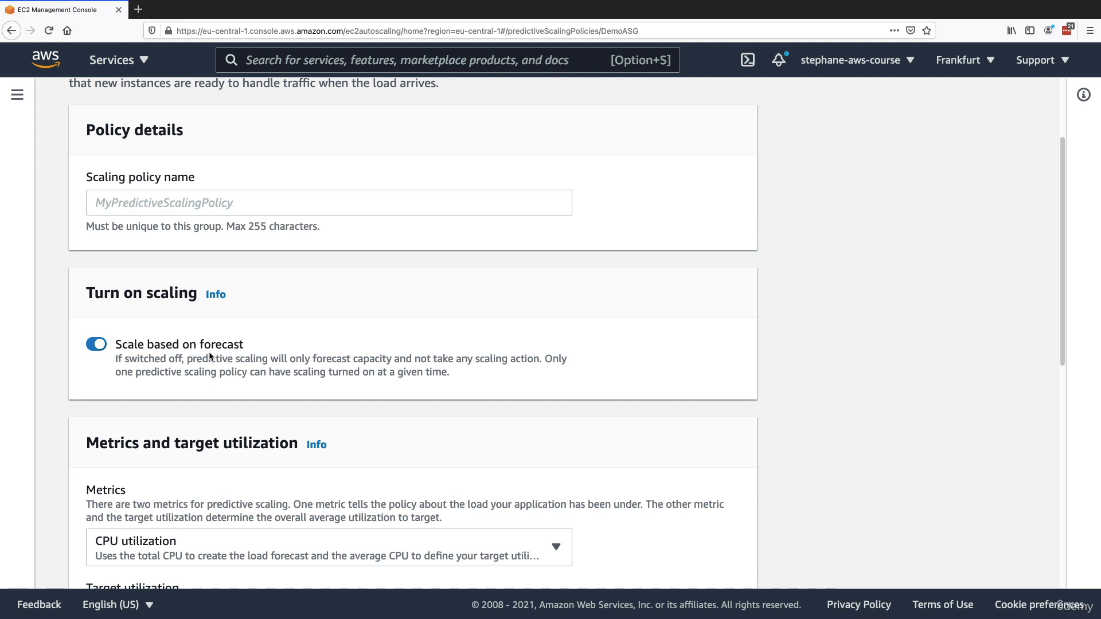
scroll(210, 356, down, 4)
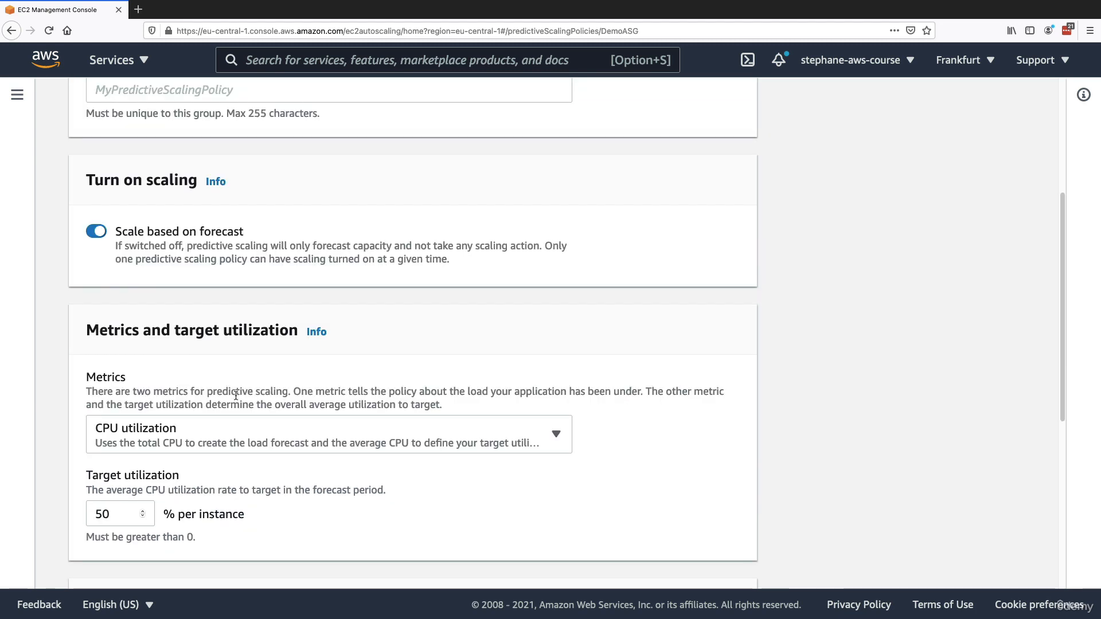
- Examine the available metrics and the target utilization setting of the predictive scaling policy
click(153, 422)
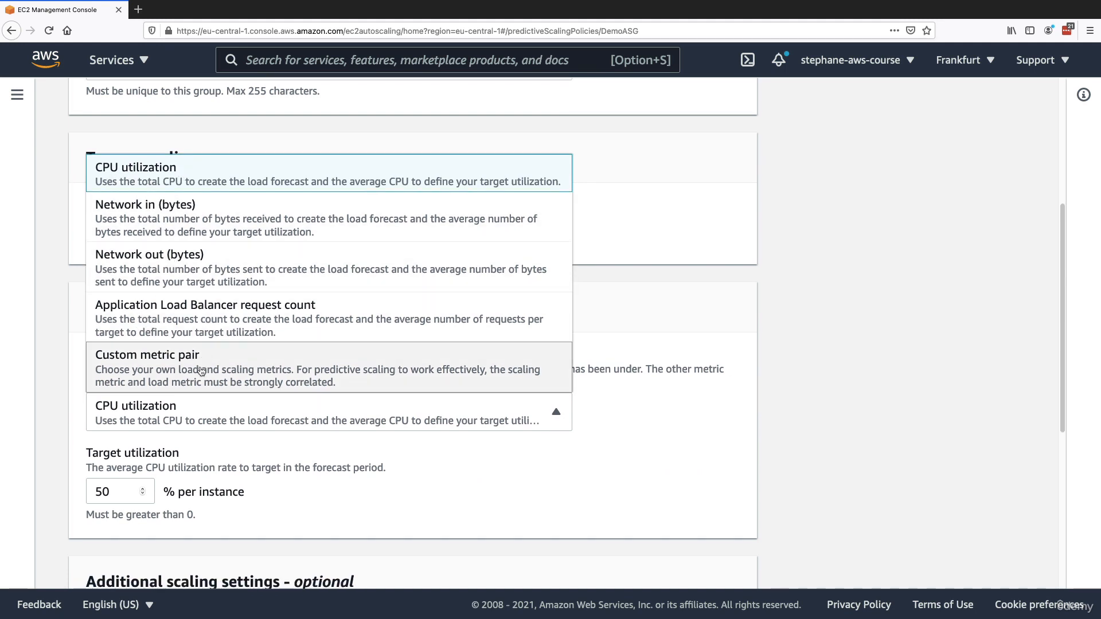
click(219, 427)
scroll(217, 429, down, 1)
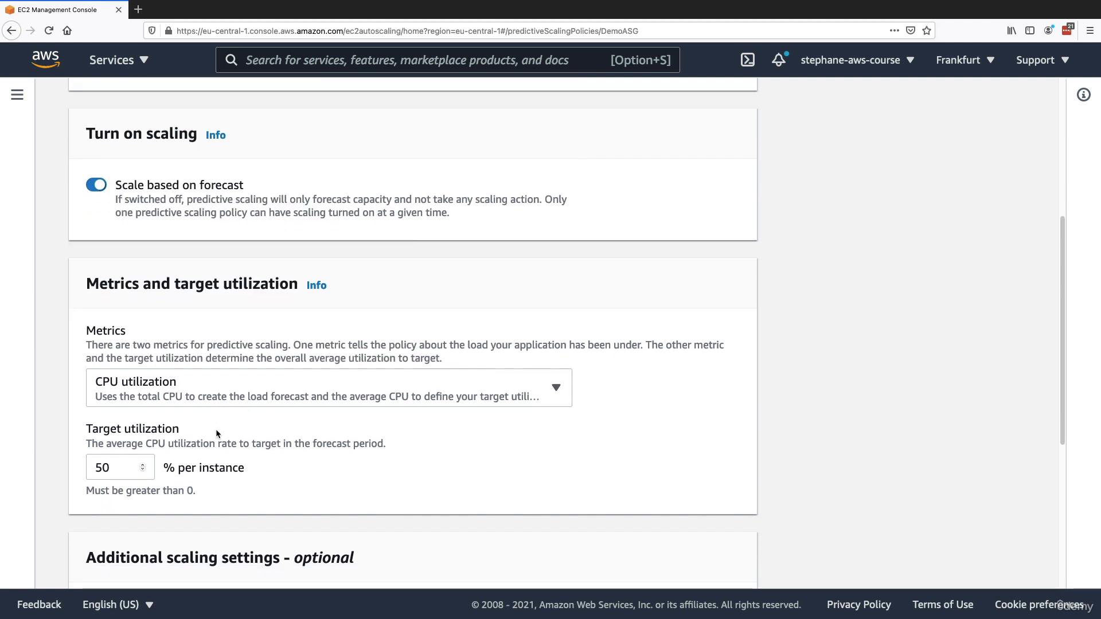
triple_click(221, 440)
click(229, 439)
scroll(231, 439, down, 2)
drag(125, 398, 88, 392)
click(141, 363)
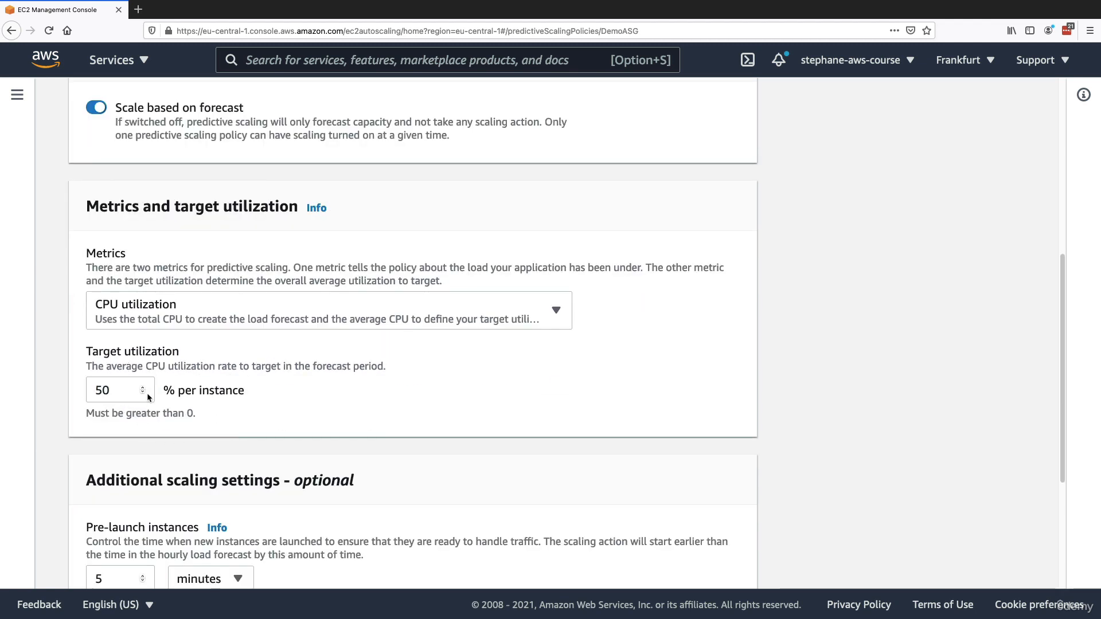
- Review the predictive policy's pre-launch, maximum capacity and other settings, and cancel the policy without creating it
scroll(143, 412, down, 5)
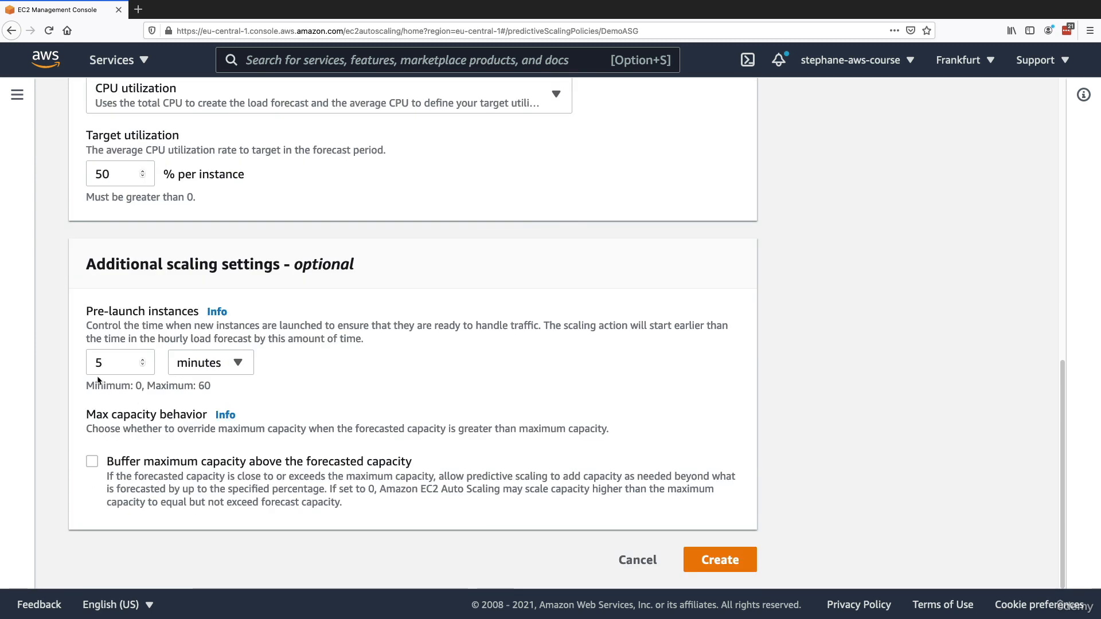
scroll(273, 404, up, 5)
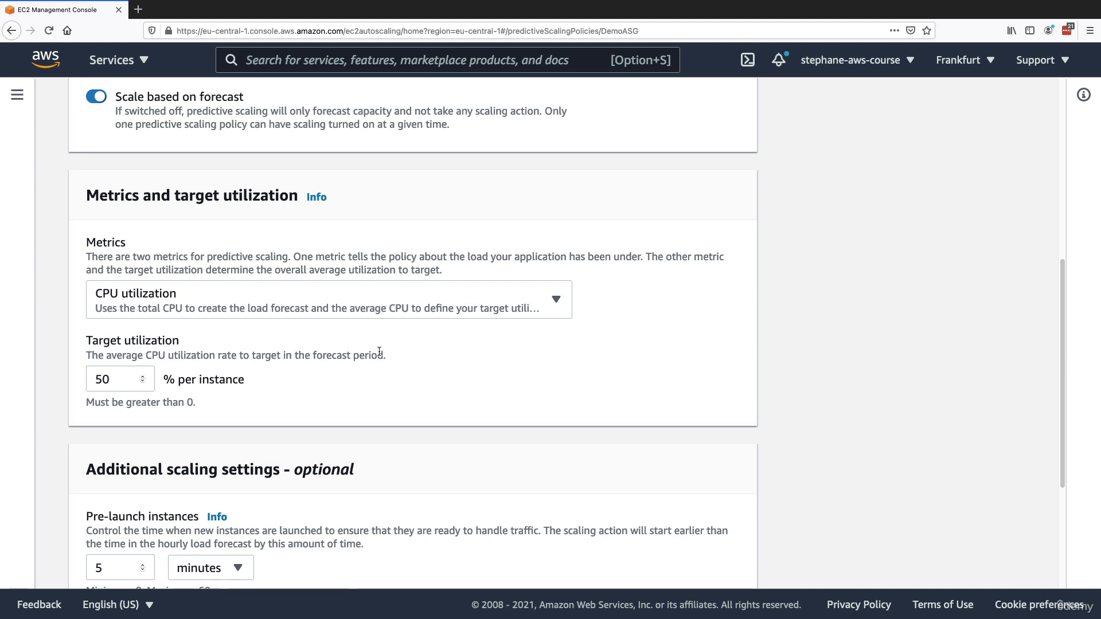
scroll(445, 390, down, 4)
scroll(462, 428, up, 10)
scroll(462, 428, up, 2)
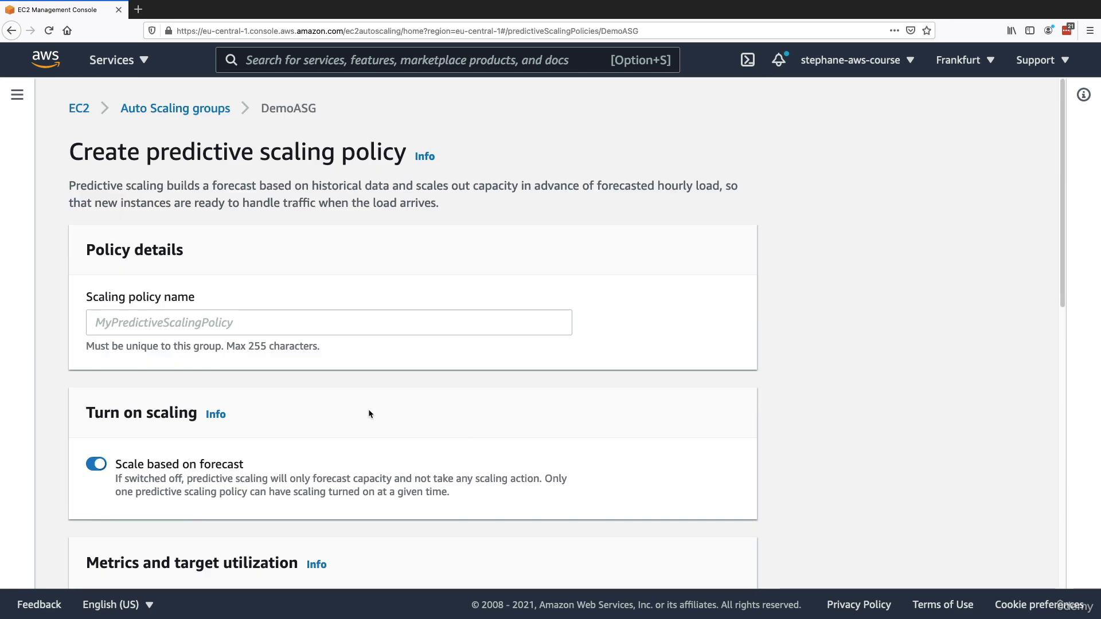
drag(155, 152, 325, 154)
click(328, 155)
drag(138, 153, 347, 154)
click(351, 155)
scroll(322, 350, down, 5)
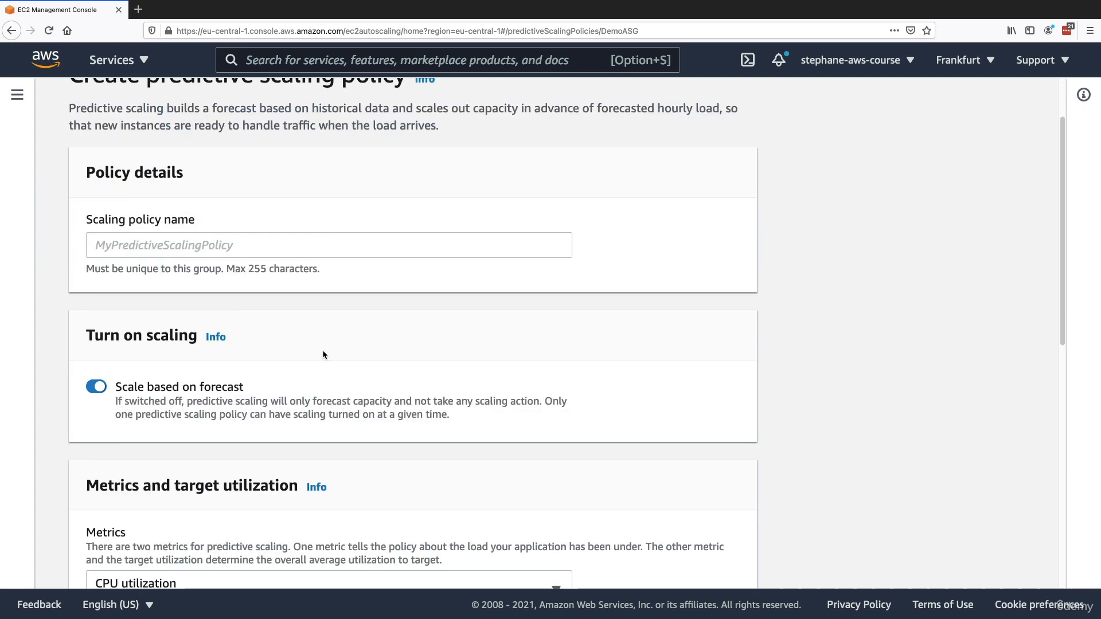
scroll(185, 480, down, 1)
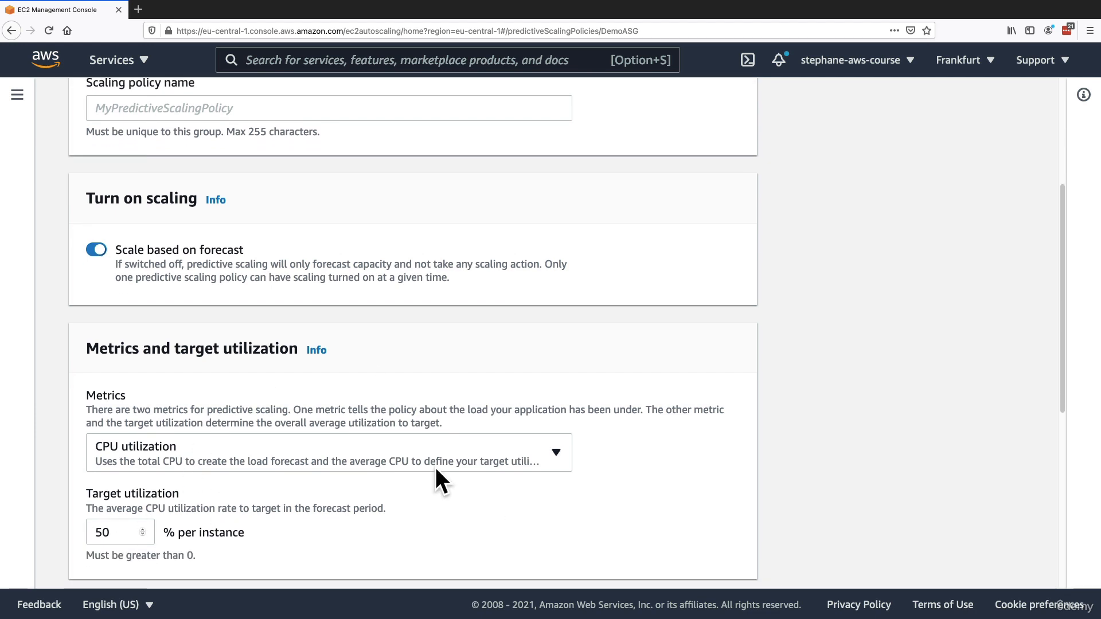
scroll(435, 467, down, 8)
click(638, 560)
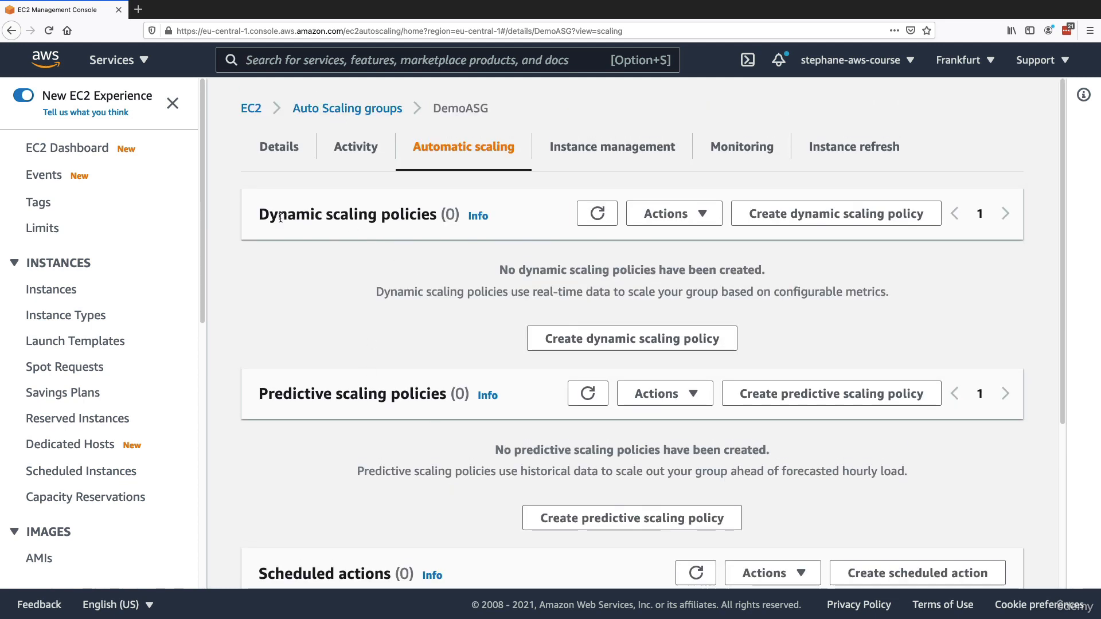
- Start a dynamic scaling policy for the group with Simple scaling as the policy type
drag(277, 217, 435, 217)
click(629, 199)
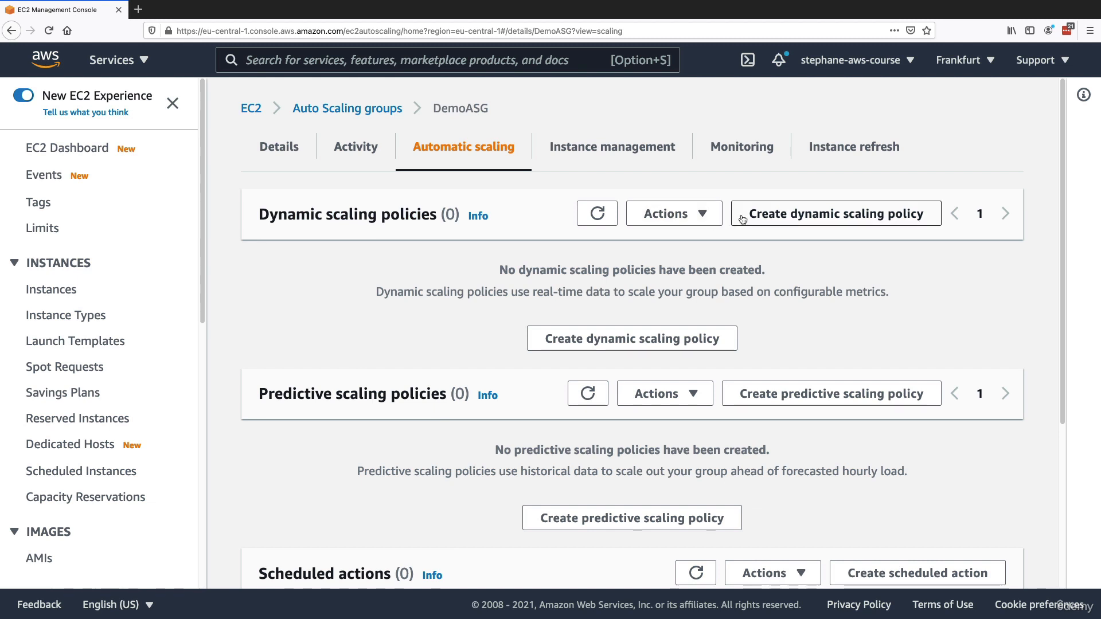
click(786, 213)
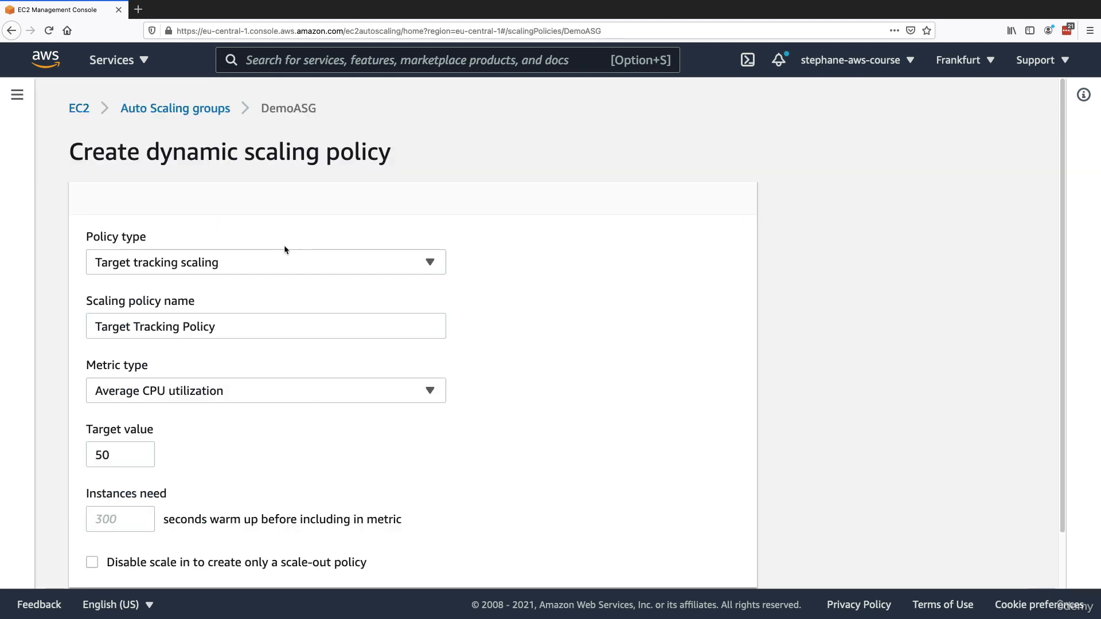
click(201, 269)
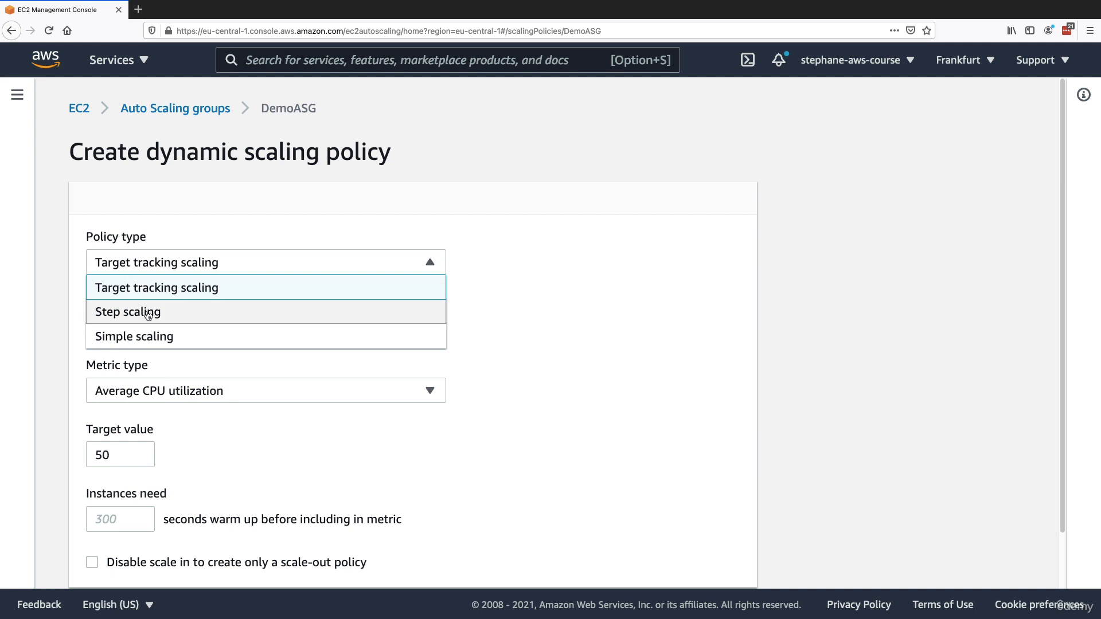
click(157, 342)
scroll(172, 338, down, 1)
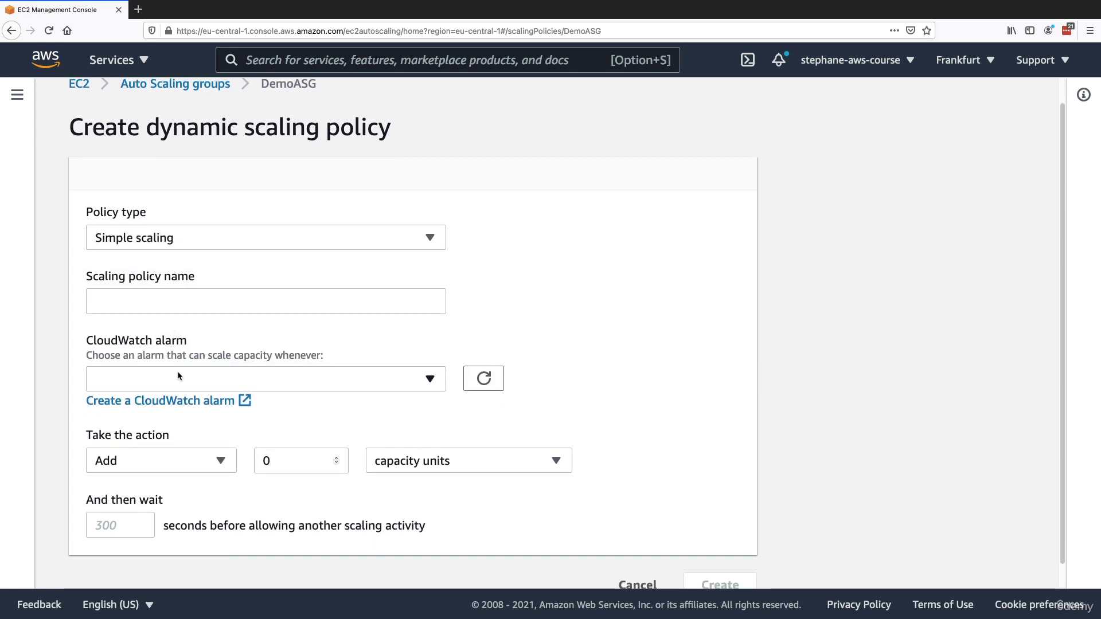
- Examine the scaling policy name and CloudWatch alarm fields of the simple scaling policy
scroll(177, 375, down, 1)
click(153, 271)
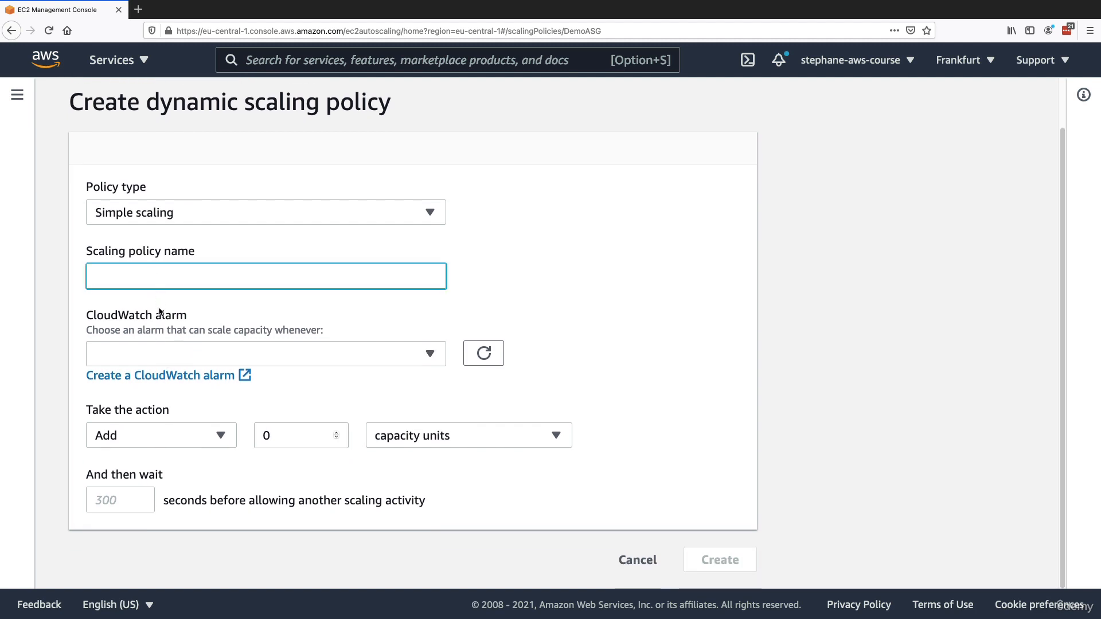
drag(119, 315, 176, 321)
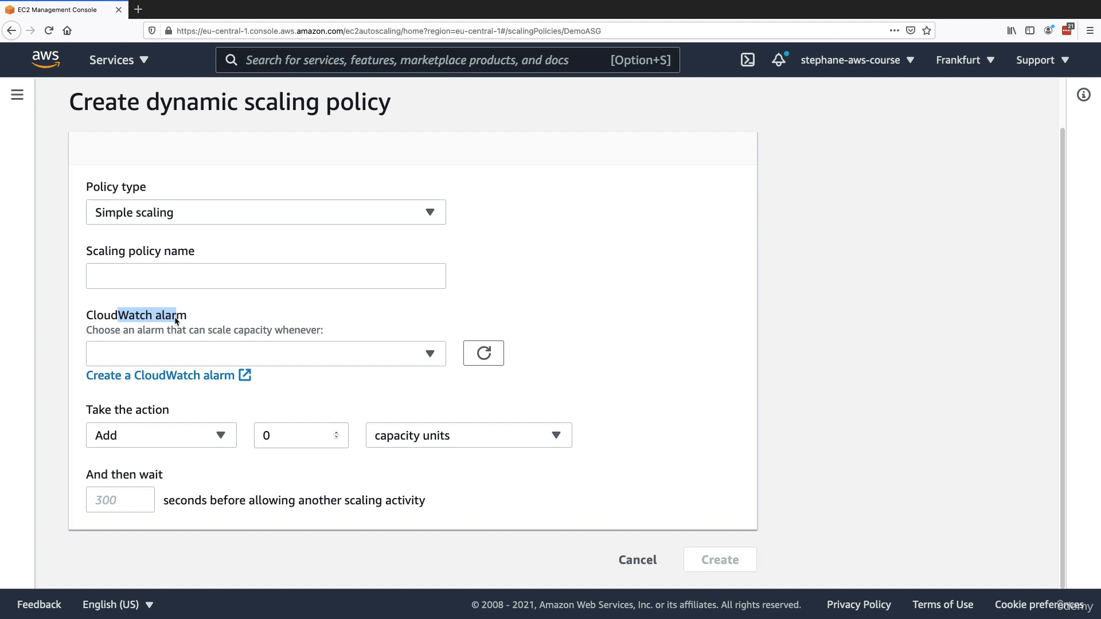
click(111, 344)
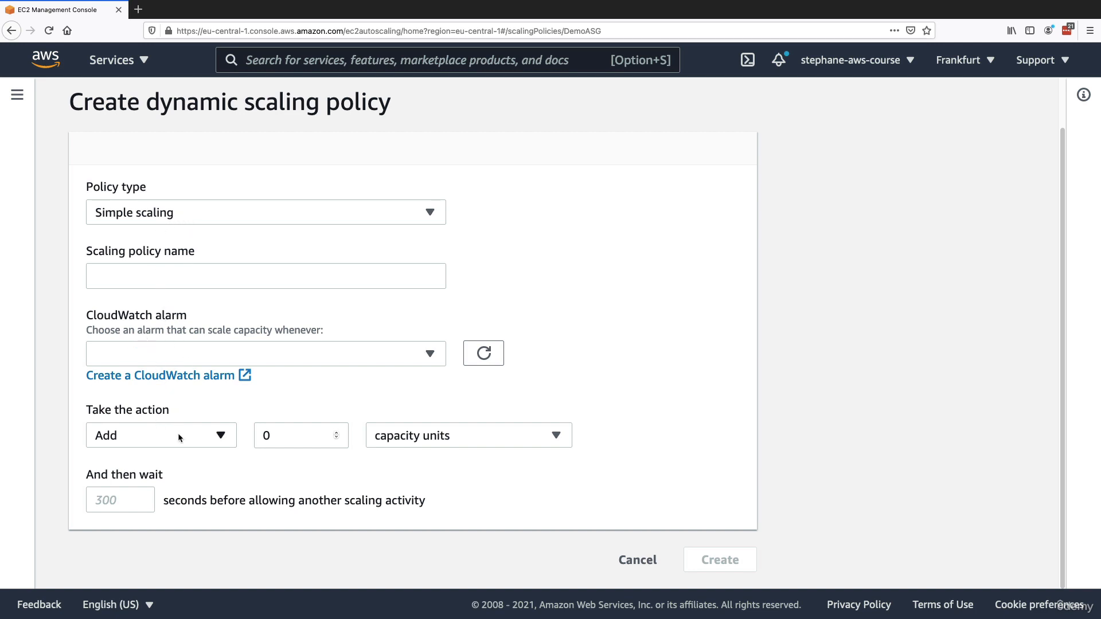
- Configure the scaling action to add 10 percent of the group
double_click(290, 440)
text(2)
click(412, 434)
double_click(325, 434)
text(10)
click(384, 436)
click(411, 484)
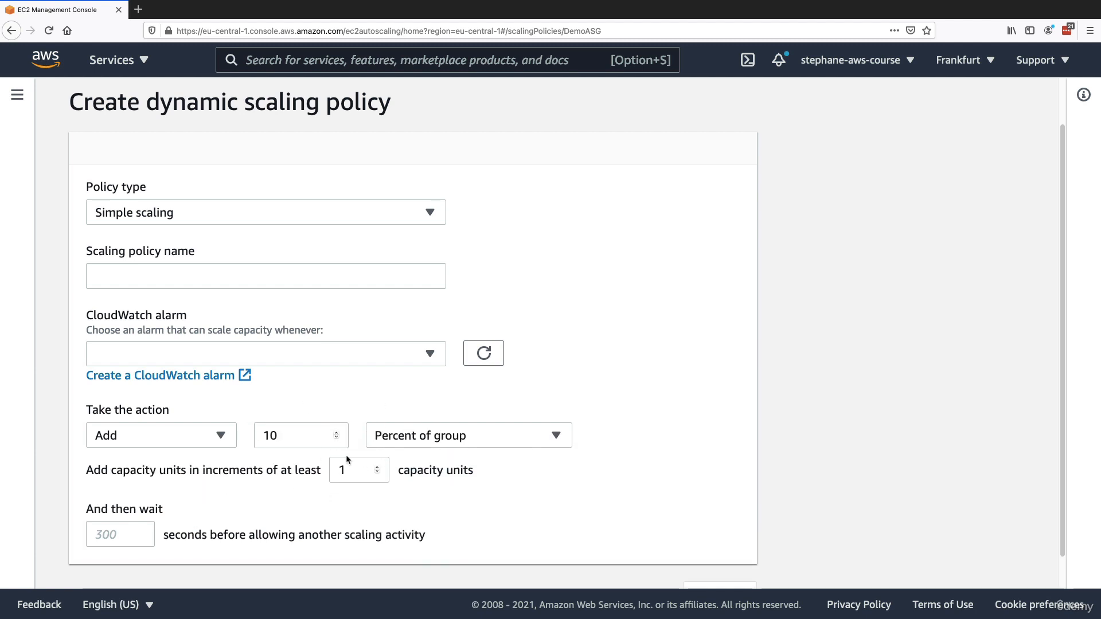
- Set the minimum increment for added capacity to 2 capacity units
drag(150, 471, 235, 476)
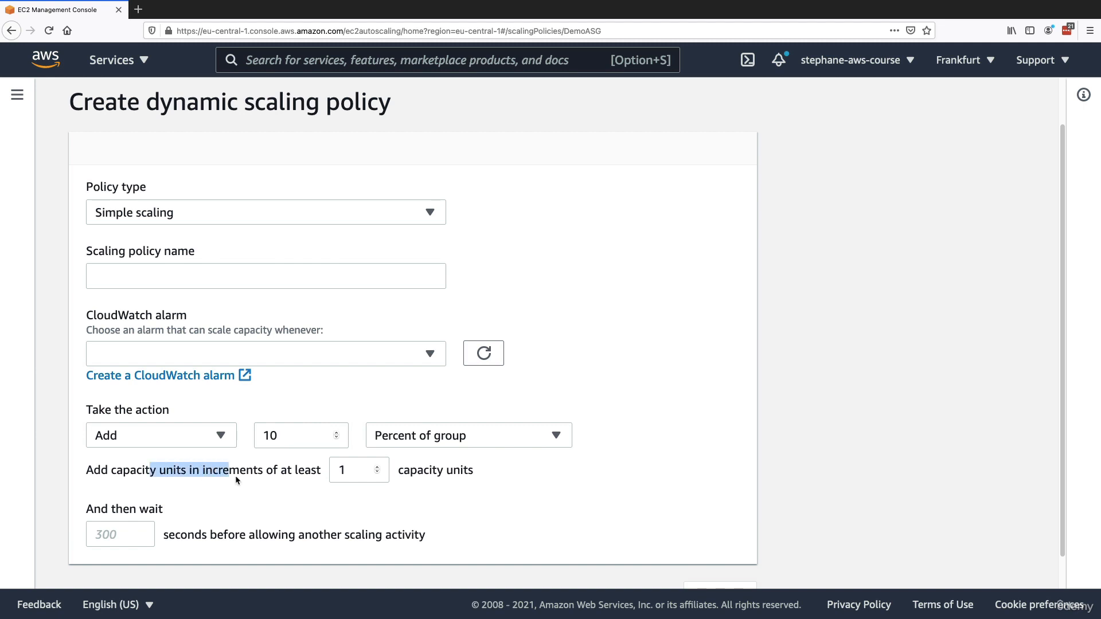
click(262, 471)
double_click(351, 470)
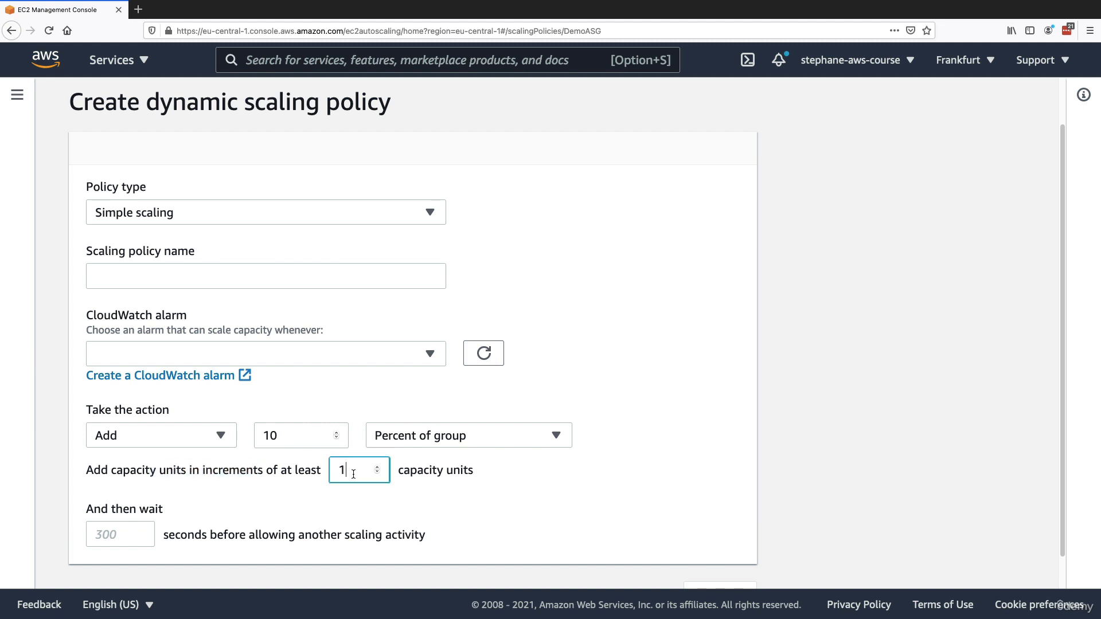
text(2)
click(300, 478)
- Try the Set to and Remove scaling actions, leaving the policy's action on Set to
click(143, 437)
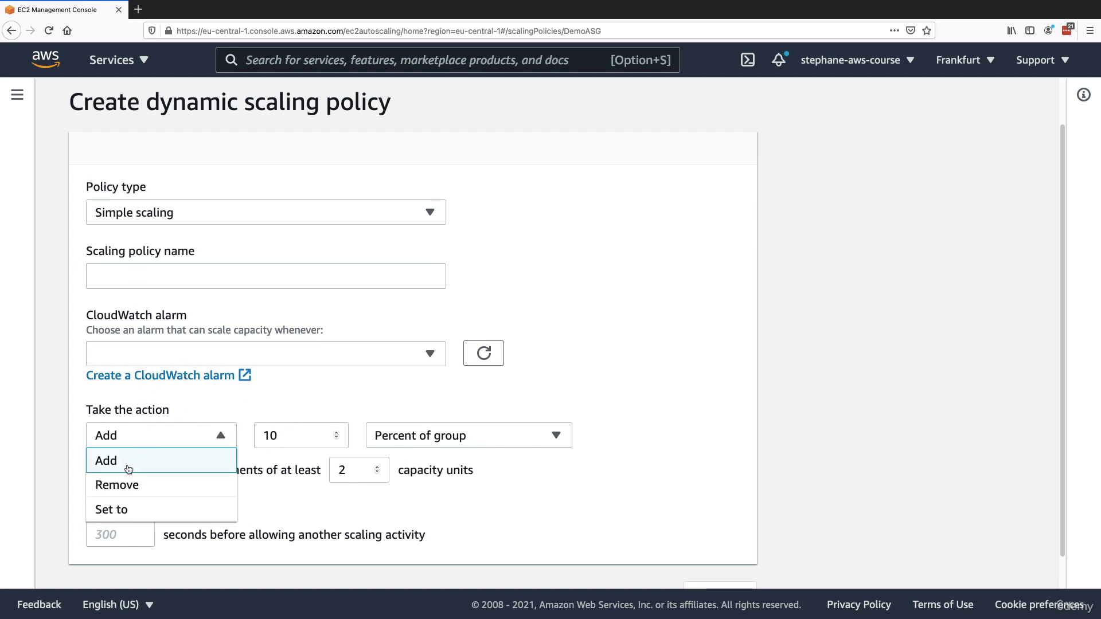
click(129, 509)
click(122, 434)
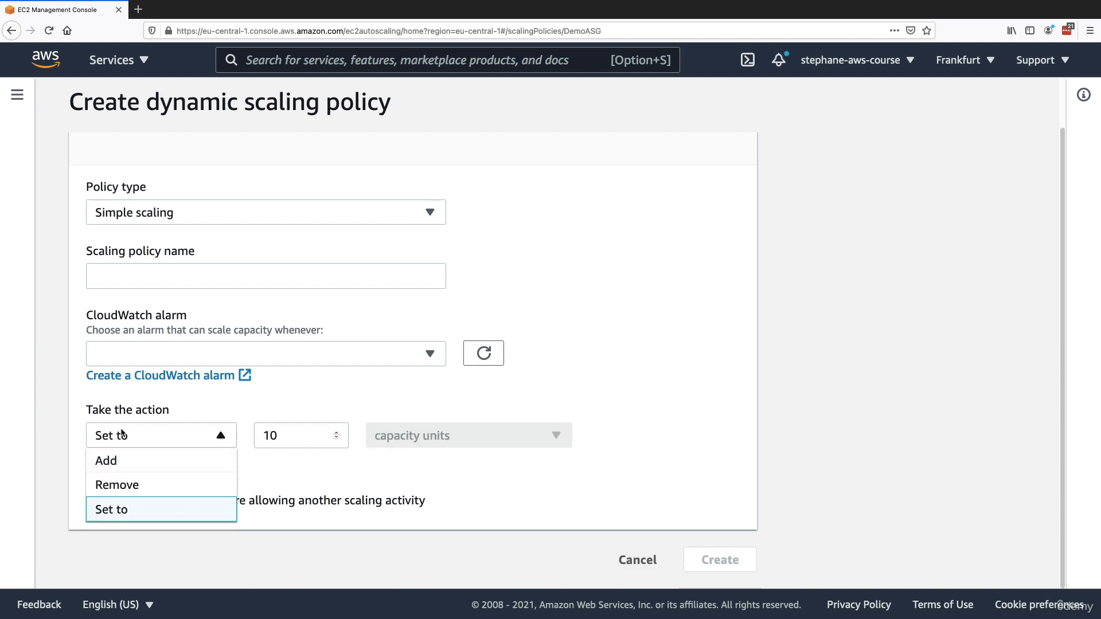
click(133, 485)
click(139, 441)
click(140, 506)
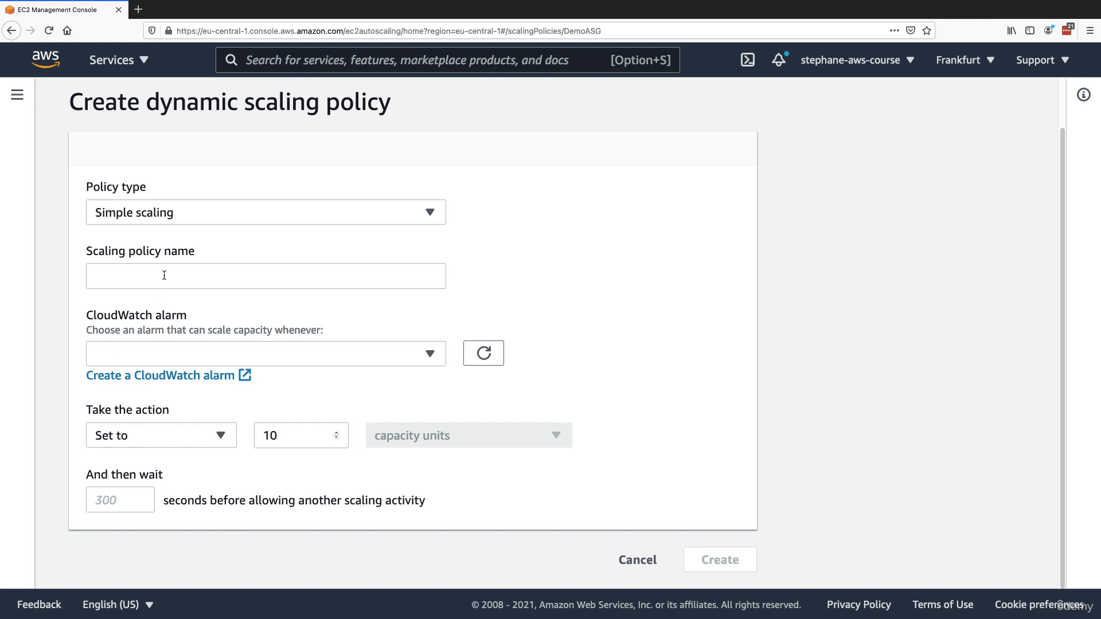
- Try the Step scaling policy type, then set the policy type to Target tracking scaling
click(170, 220)
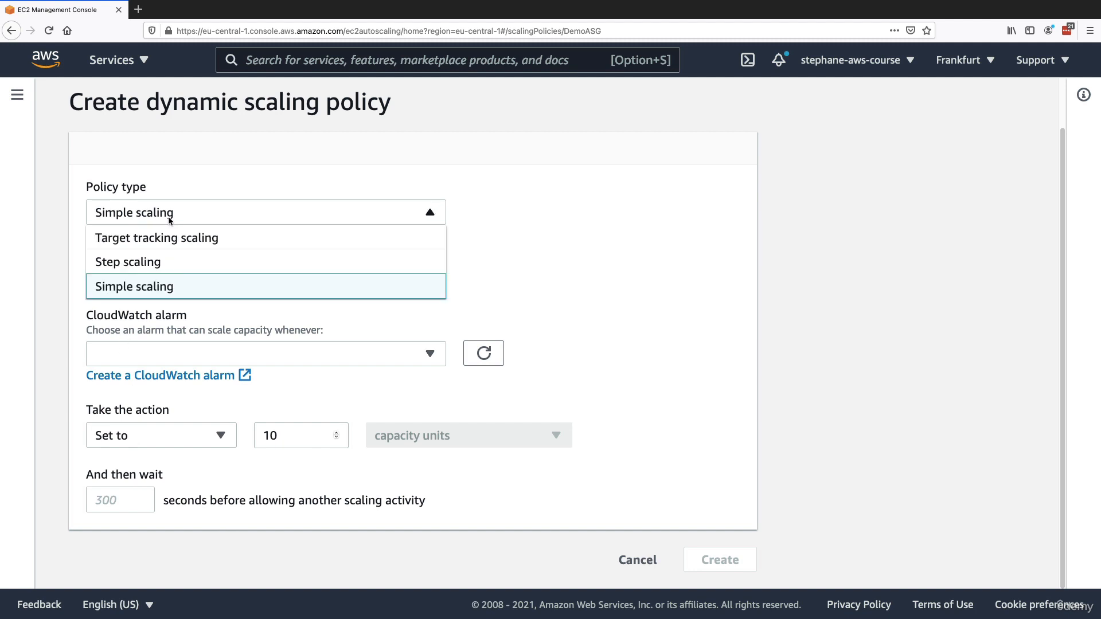
click(178, 262)
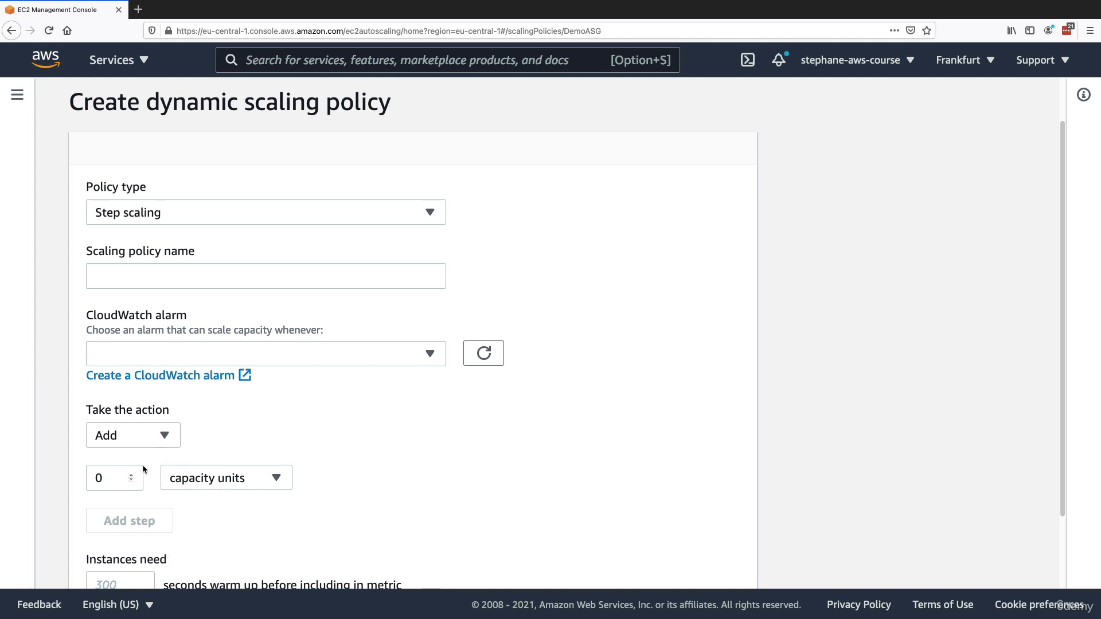
click(120, 212)
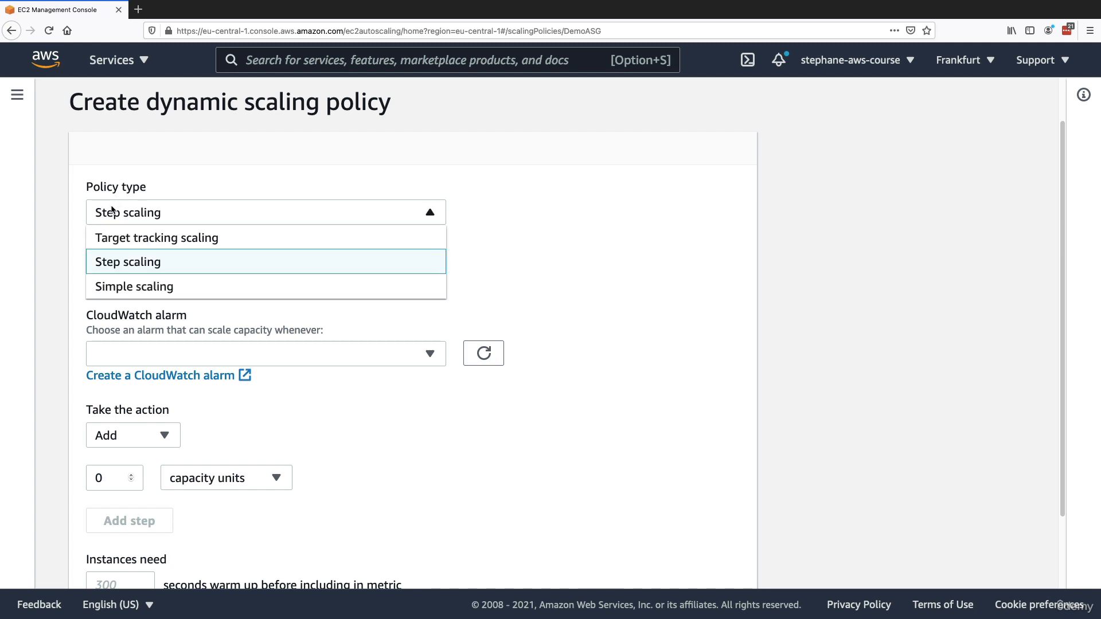
click(132, 237)
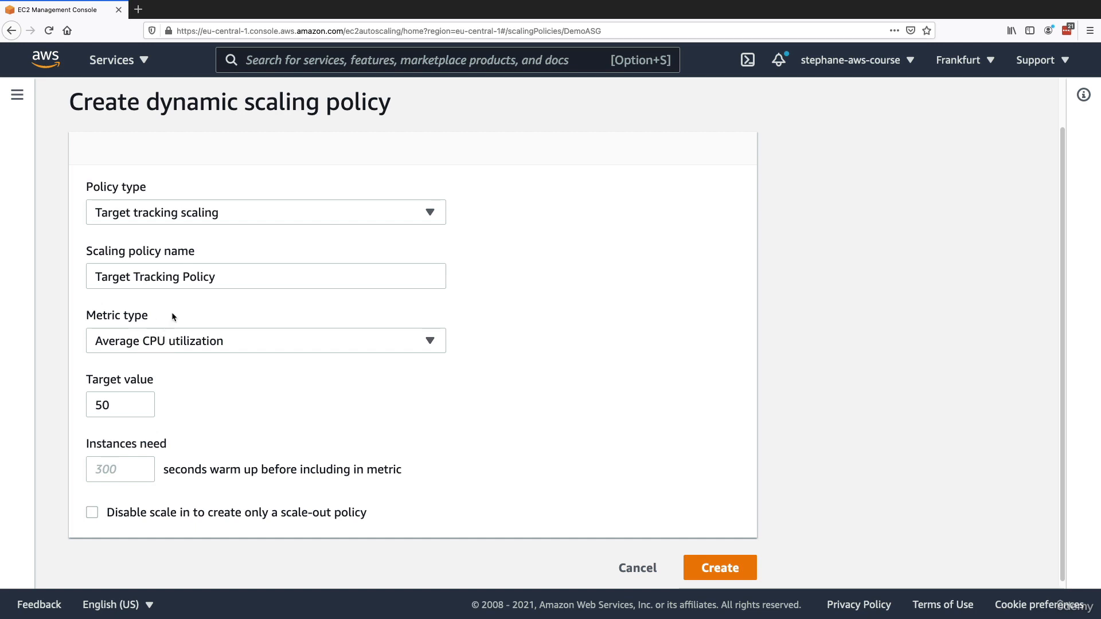
- Create the target tracking policy on average CPU utilization with a target value of 40
triple_click(140, 281)
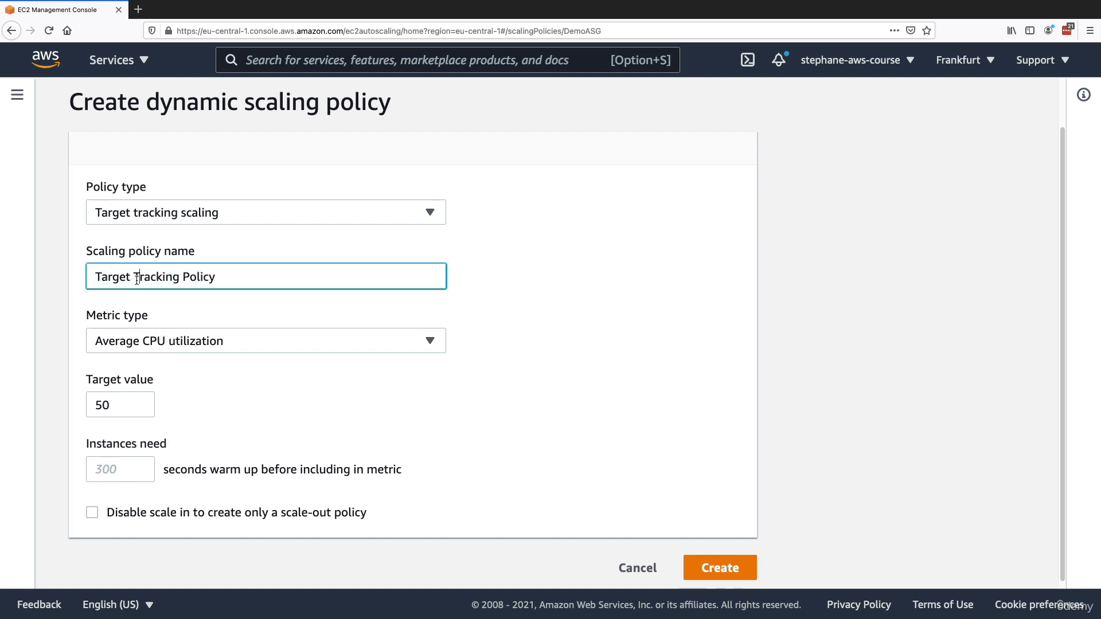
triple_click(138, 278)
click(163, 341)
click(167, 392)
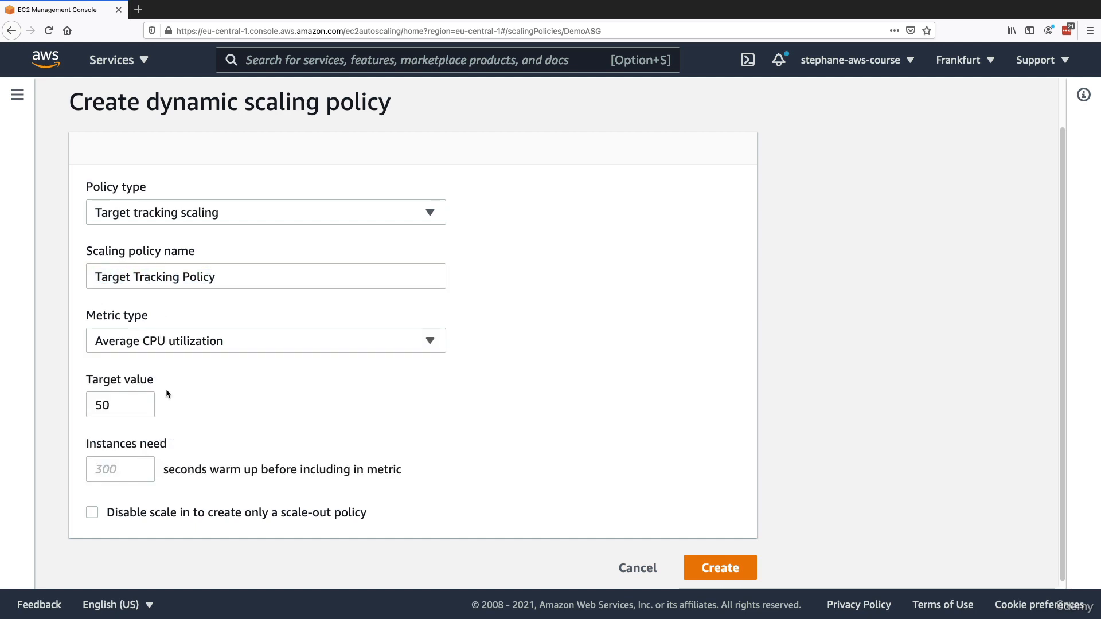
triple_click(127, 404)
text(40)
click(180, 424)
scroll(344, 447, down, 1)
click(736, 562)
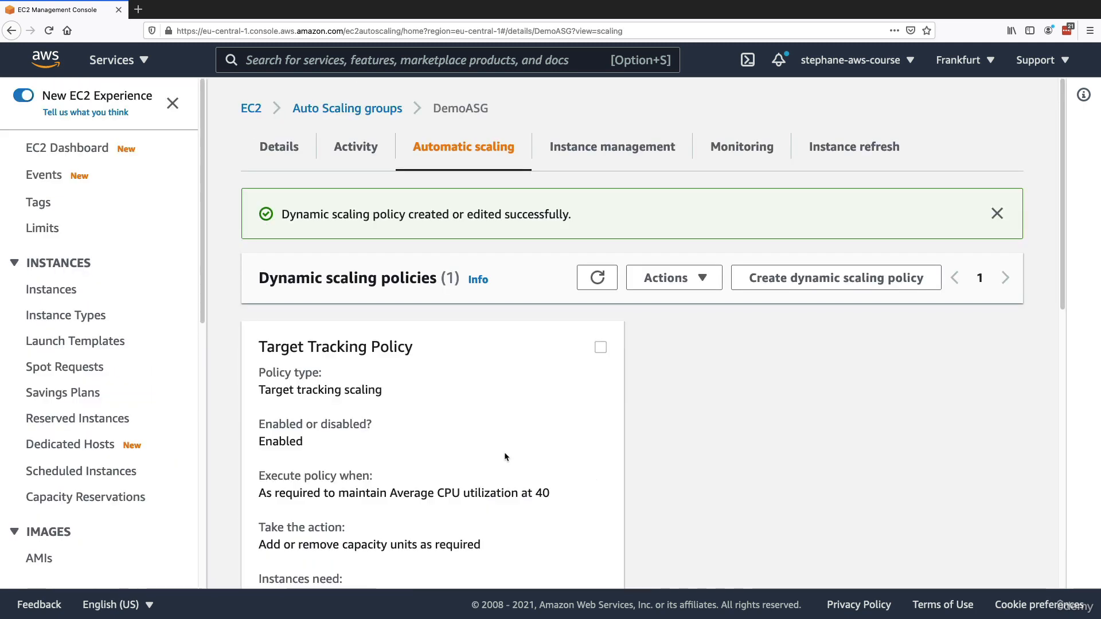
- Examine the Target Tracking Policy's execution condition and scaling action in the dynamic scaling policies
scroll(467, 399, down, 2)
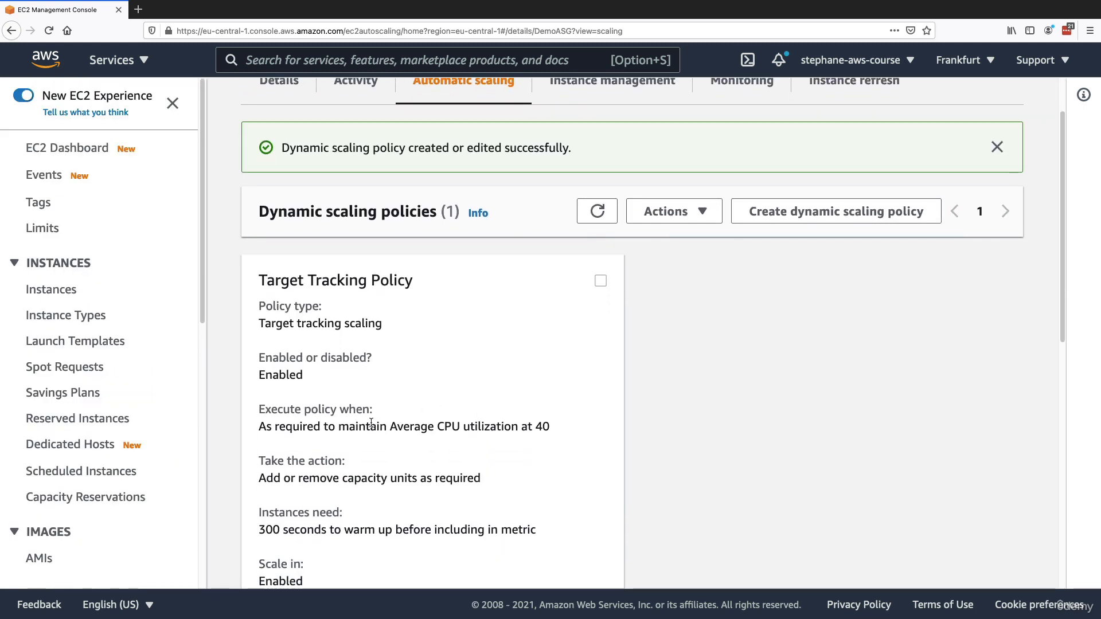
scroll(360, 448, up, 2)
scroll(383, 467, down, 1)
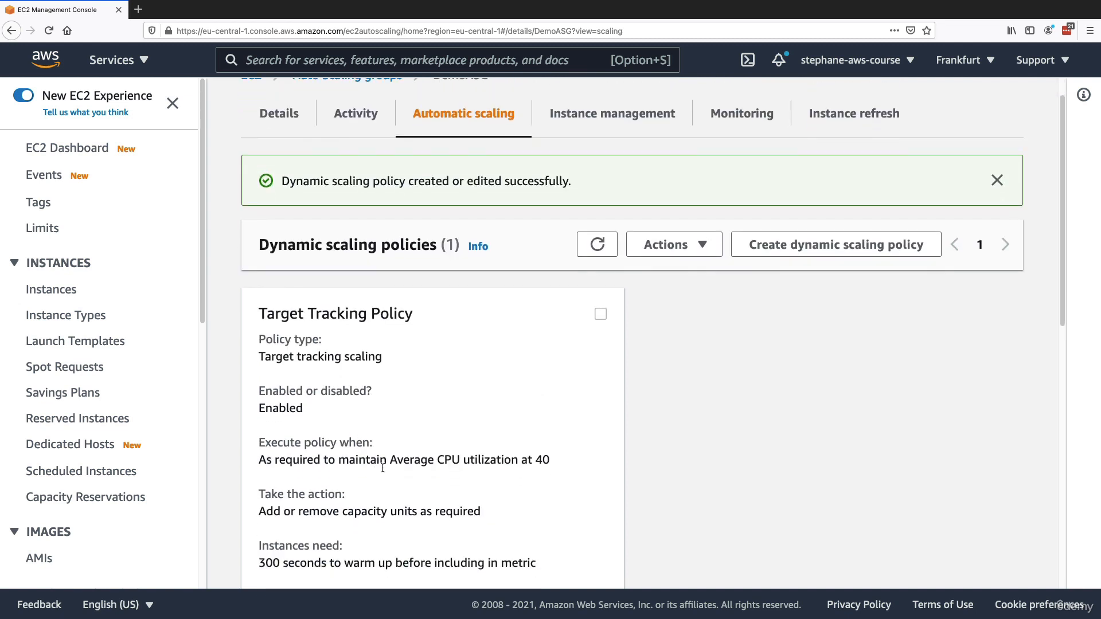
drag(391, 462, 550, 462)
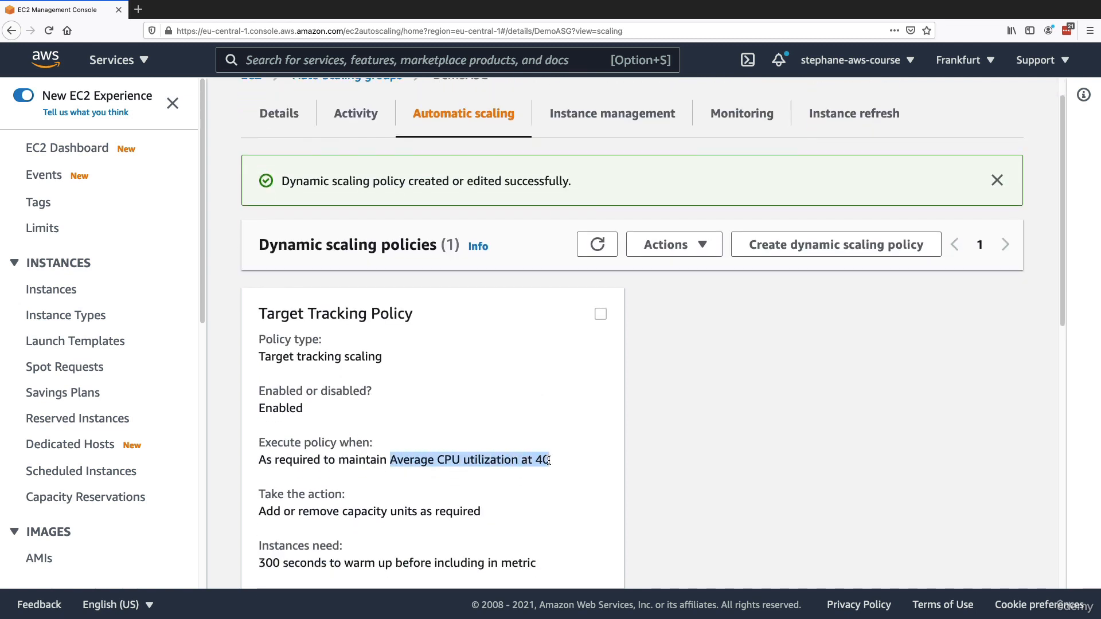
click(549, 463)
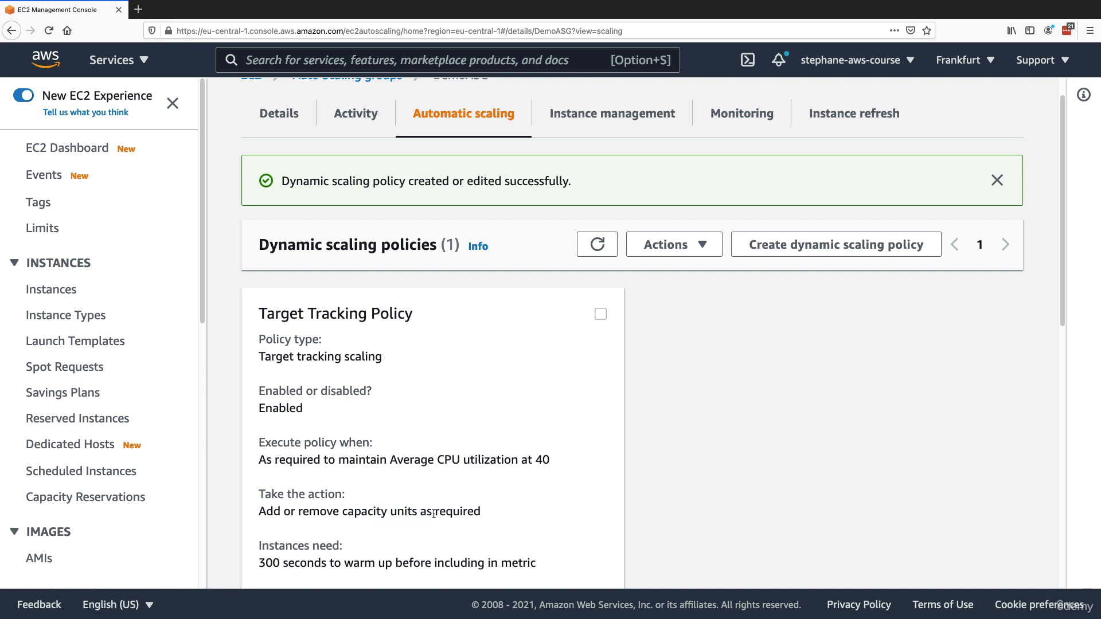
- Set the DemoASG group's maximum capacity to 3 and update the group size
click(279, 113)
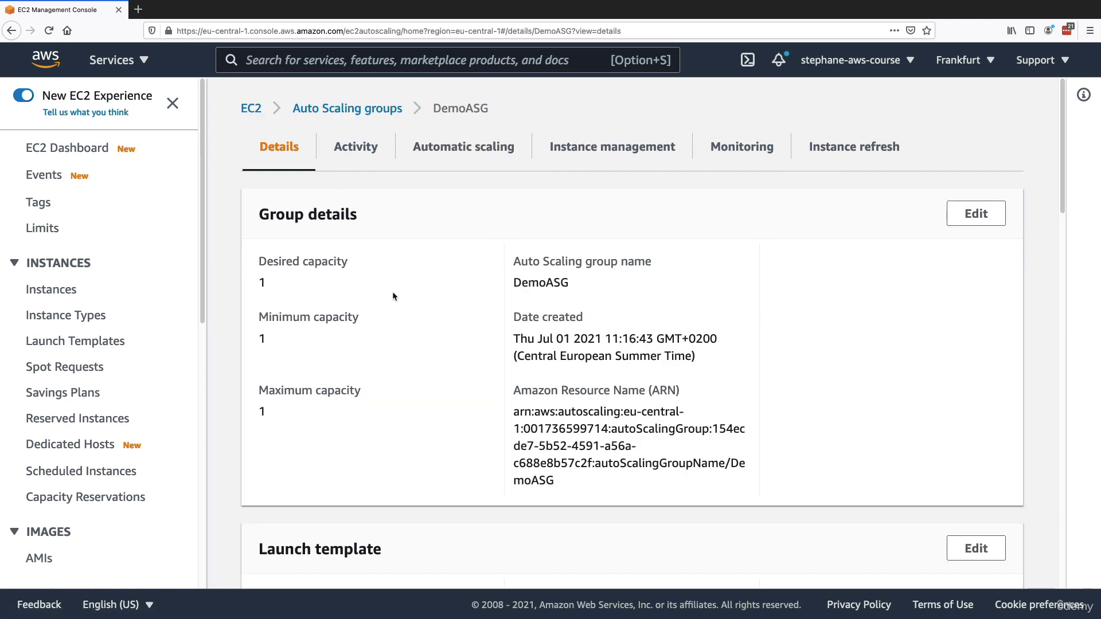
click(976, 213)
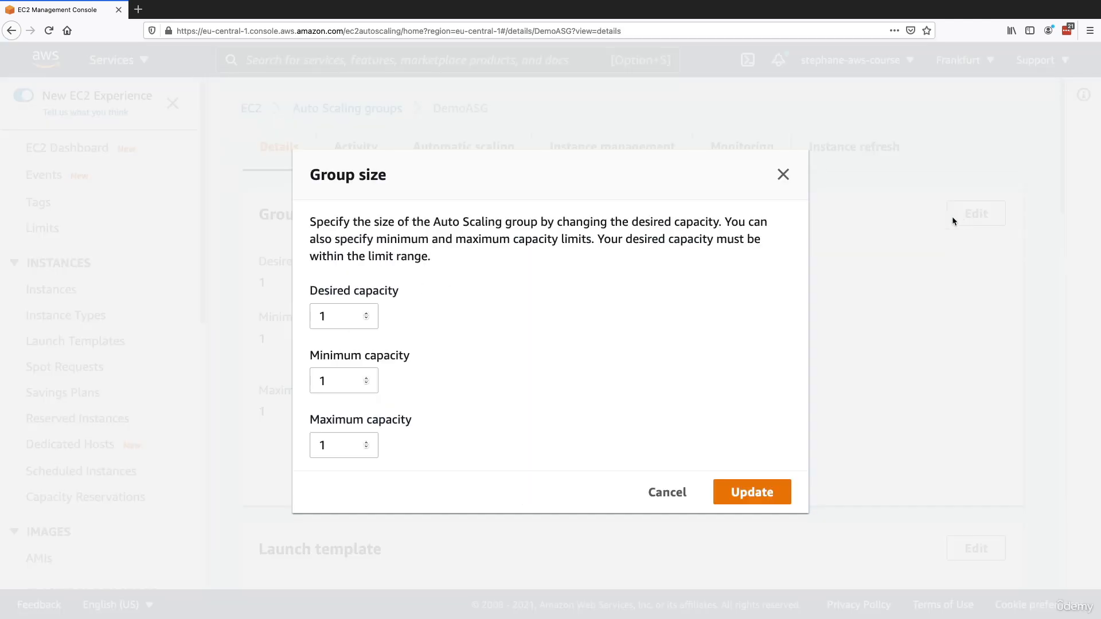
click(348, 318)
click(332, 384)
click(343, 312)
double_click(318, 445)
text(3)
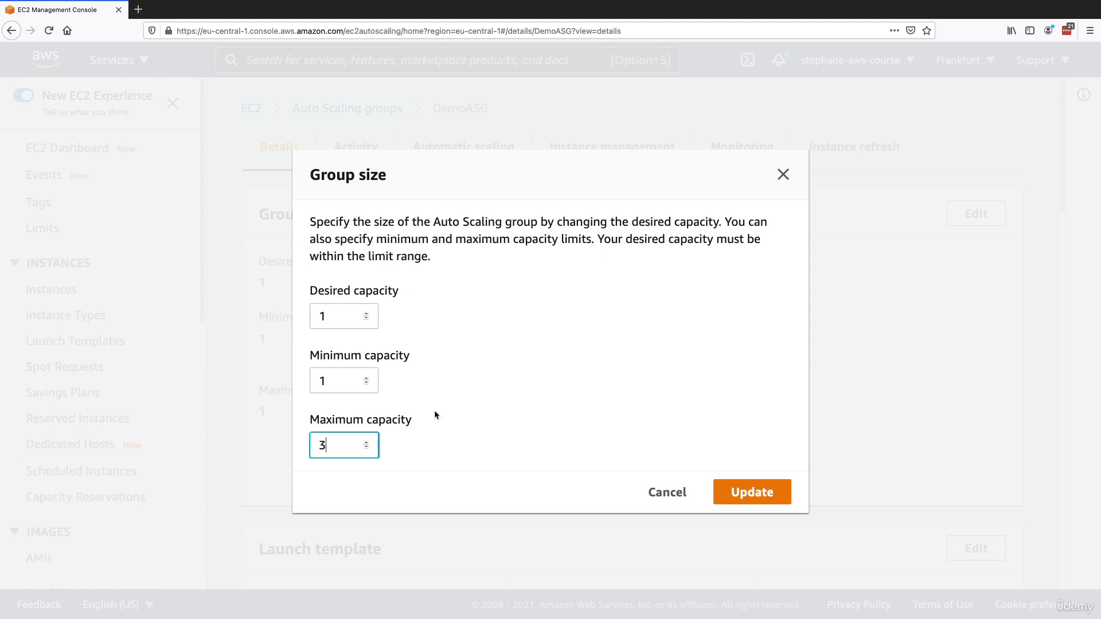
click(755, 491)
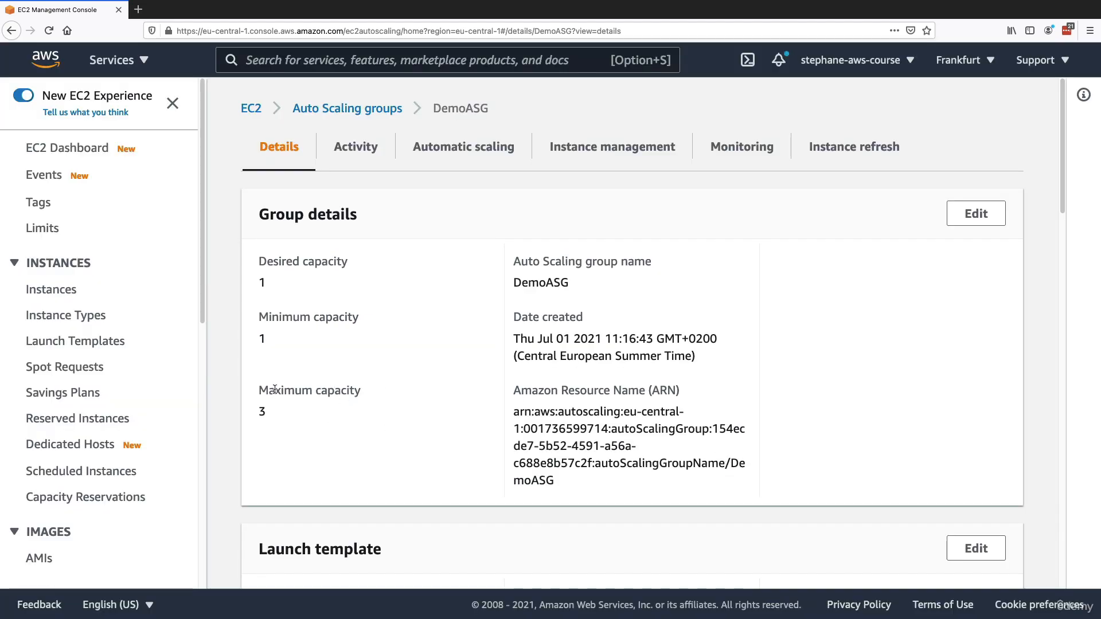
- Review the maximum, minimum and desired capacity in DemoASG's group details
drag(270, 390, 338, 380)
drag(282, 316, 328, 318)
click(326, 317)
drag(259, 259, 272, 284)
click(299, 285)
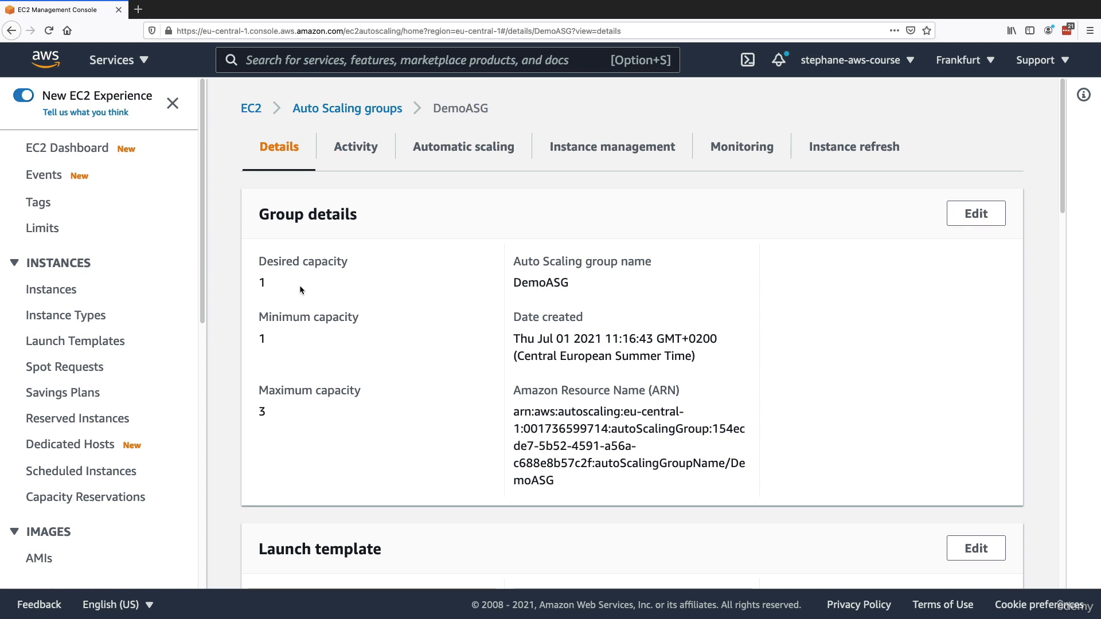
- Examine the Auto Scaling metric graphs in DemoASG's CloudWatch monitoring details
click(751, 150)
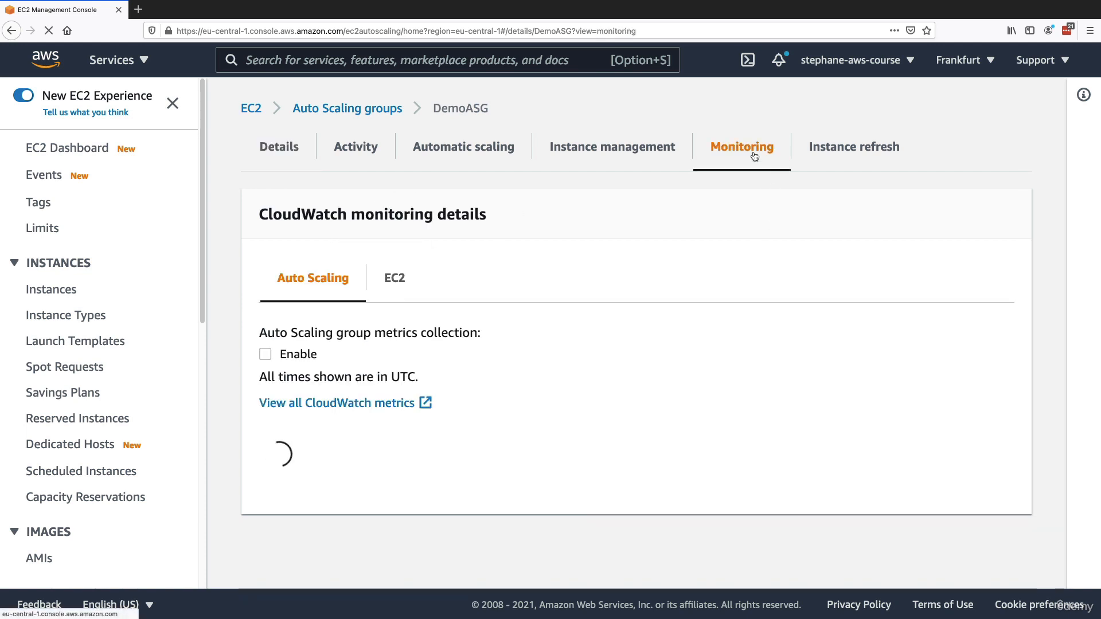
scroll(421, 309, down, 5)
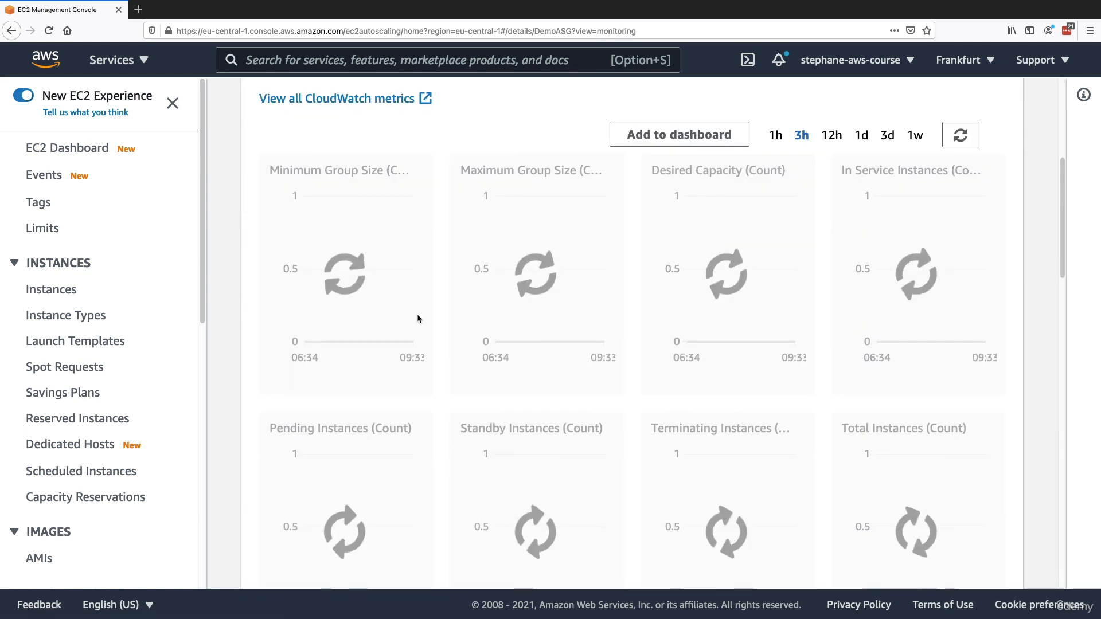
scroll(404, 298, up, 1)
scroll(376, 172, up, 2)
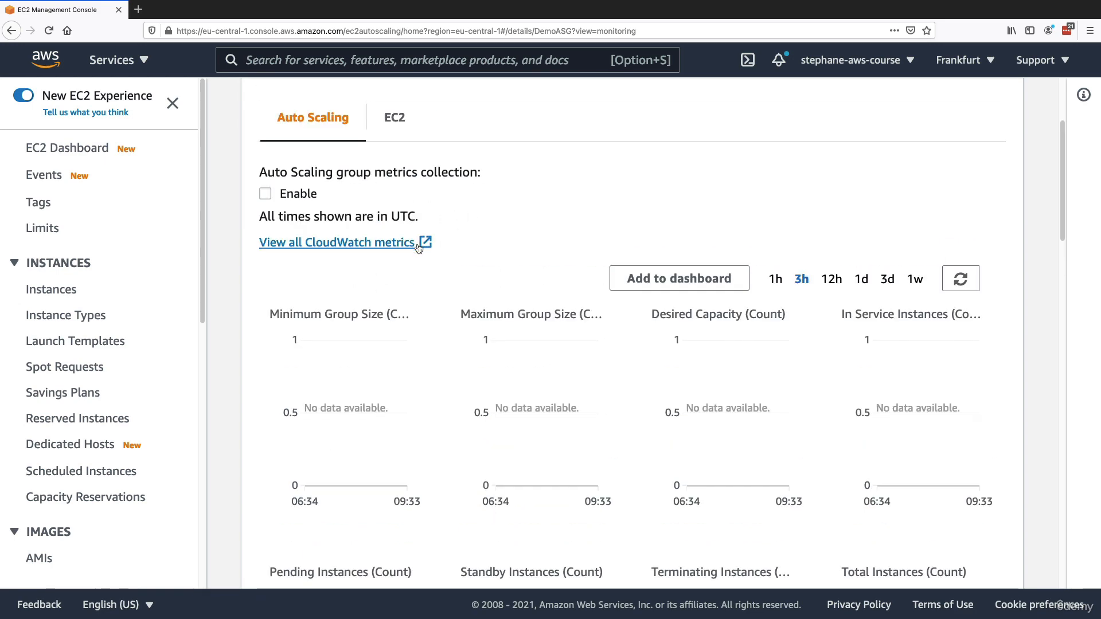
scroll(450, 253, down, 10)
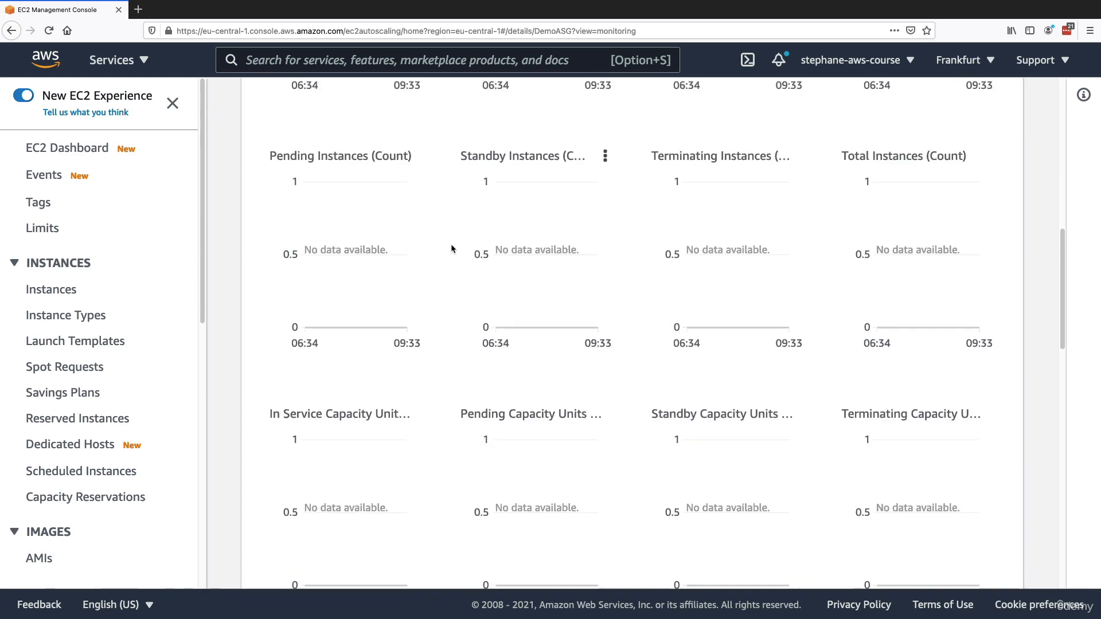
scroll(451, 260, down, 8)
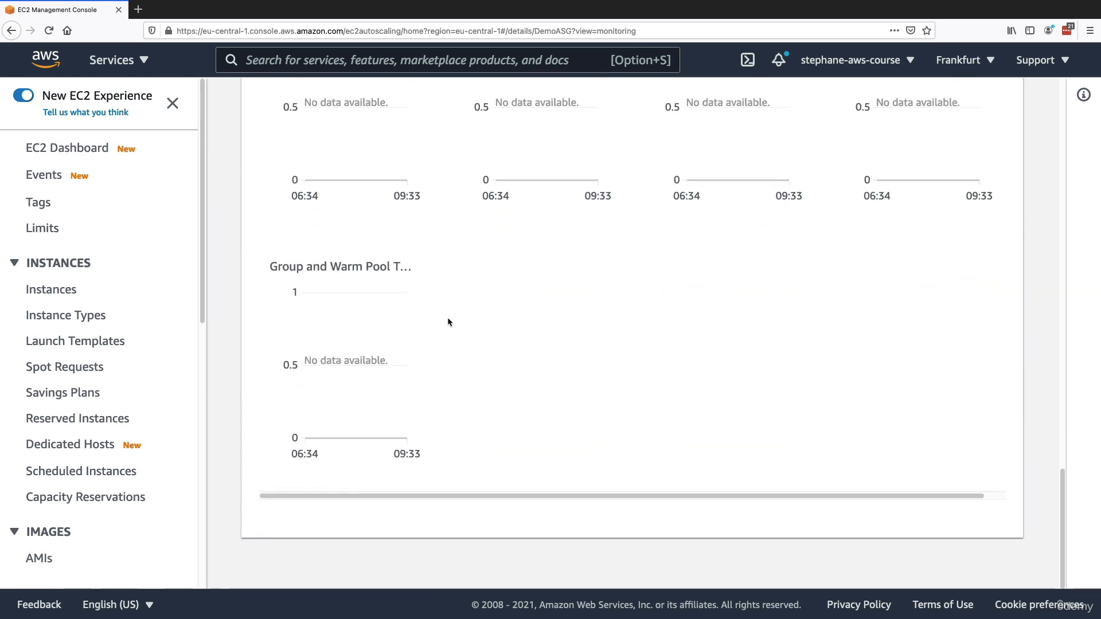
scroll(446, 324, up, 6)
scroll(444, 331, up, 15)
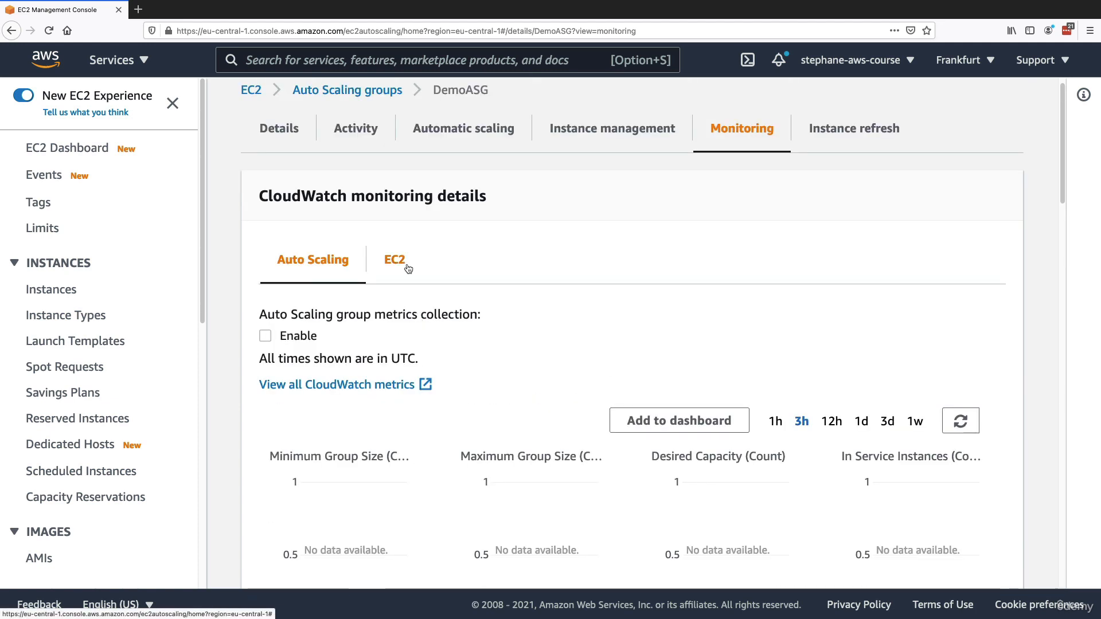
- Inspect the CPU Utilization graph among DemoASG's EC2 monitoring metrics
click(408, 274)
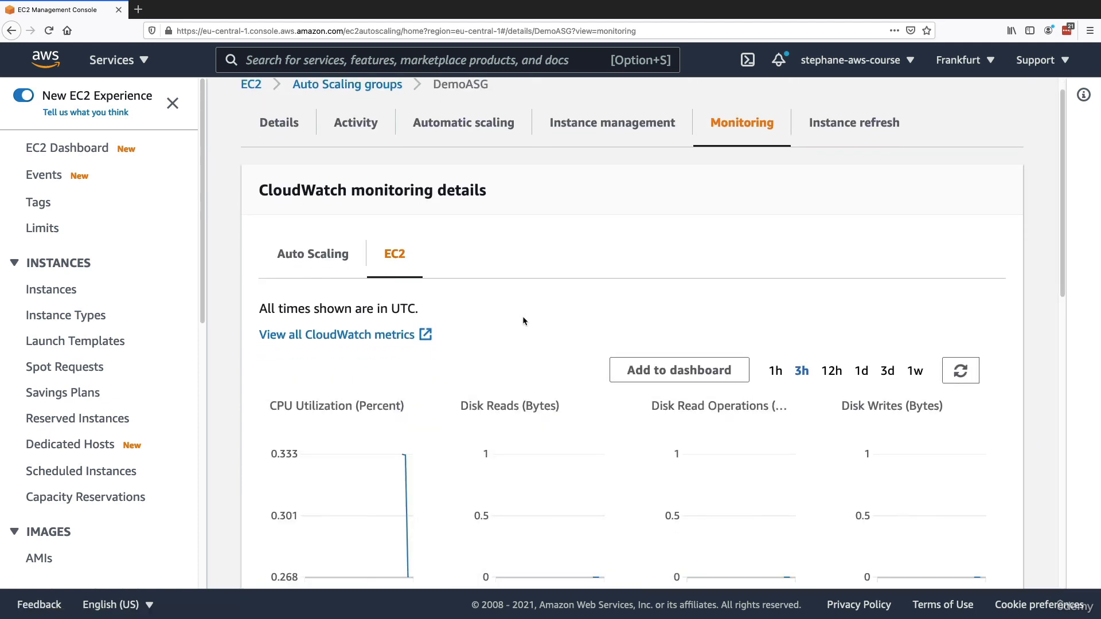
scroll(351, 436, down, 3)
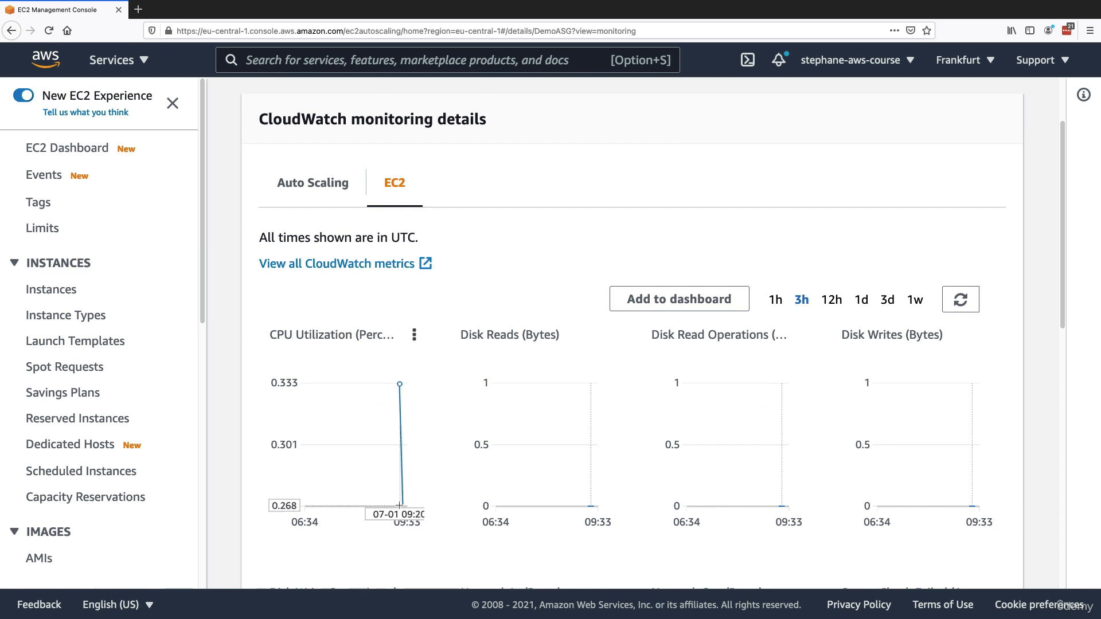
mouse_move(401, 505)
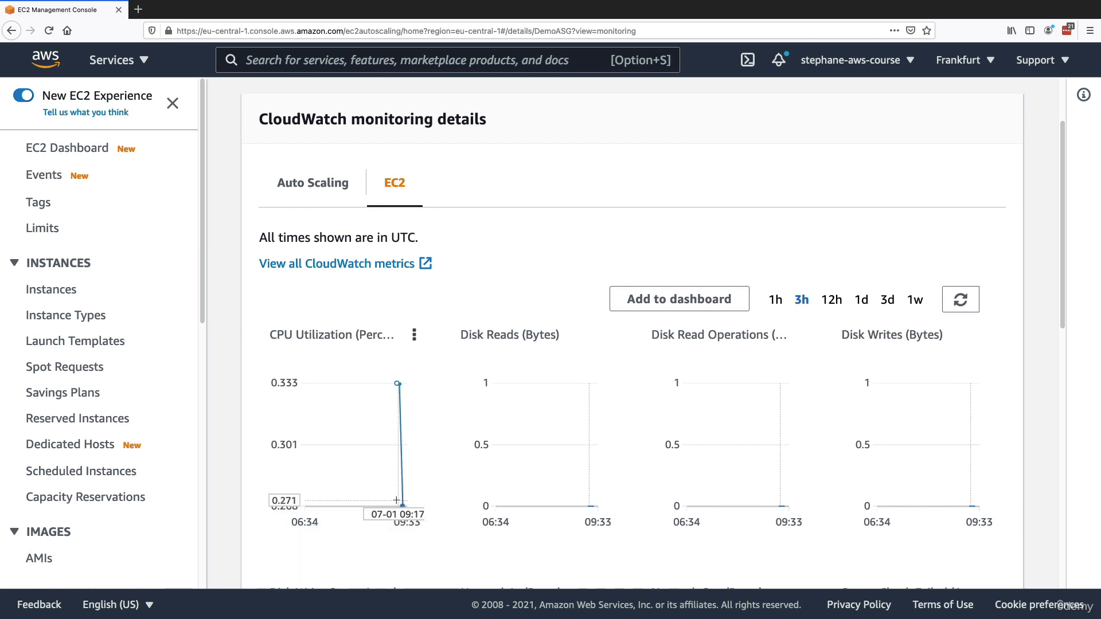
scroll(350, 182, up, 3)
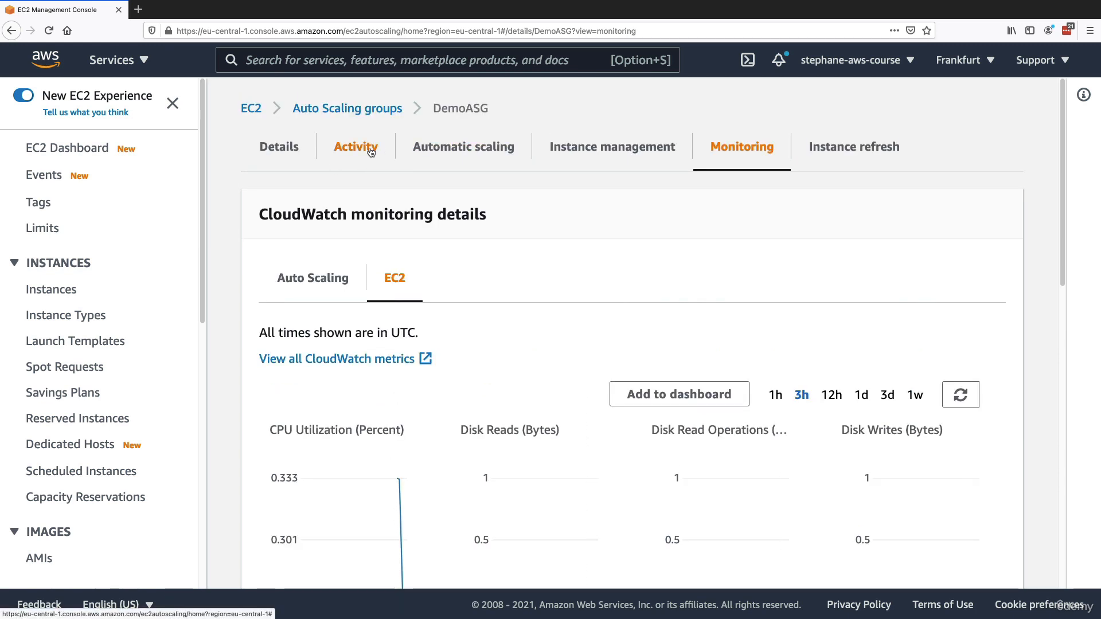
- Open DemoASG's running t2.micro instance and connect to it through EC2 Instance Connect as ec2-user
click(608, 148)
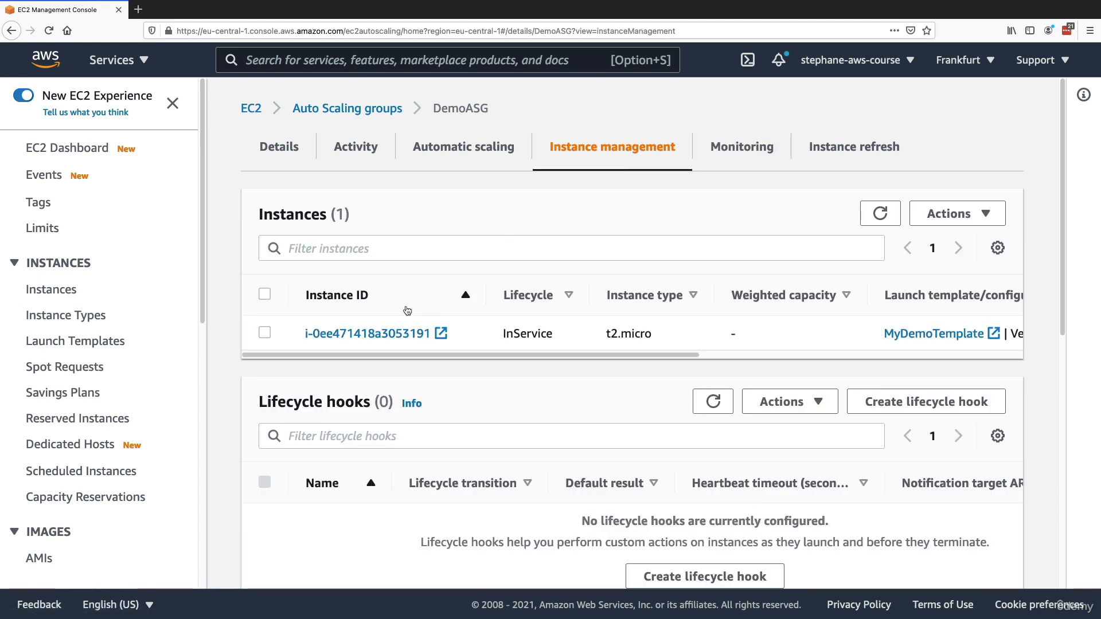
click(429, 333)
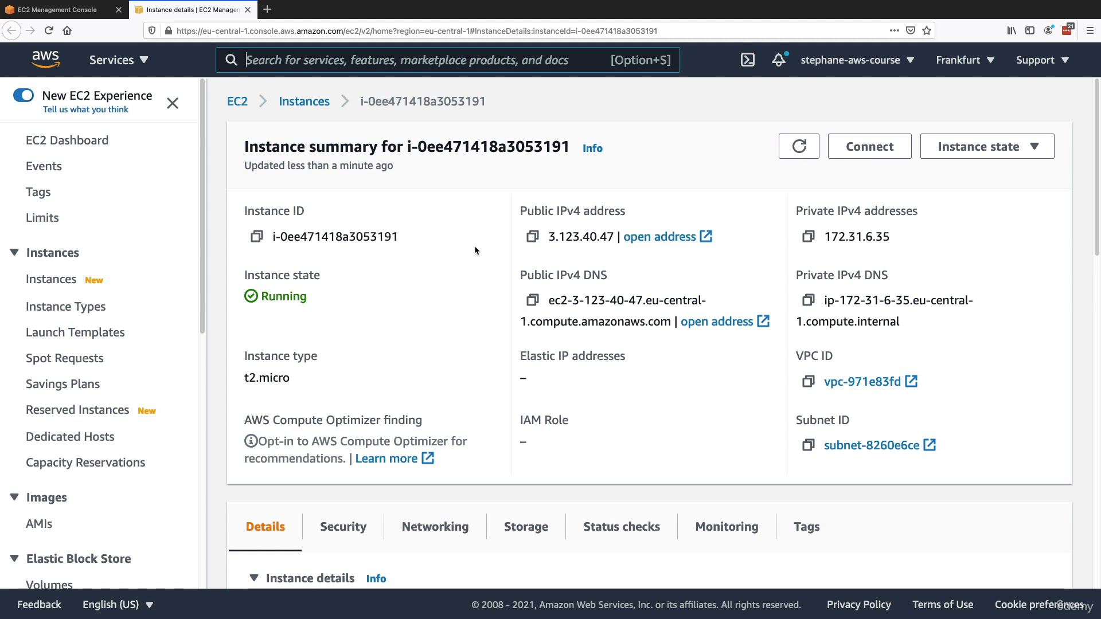
click(855, 150)
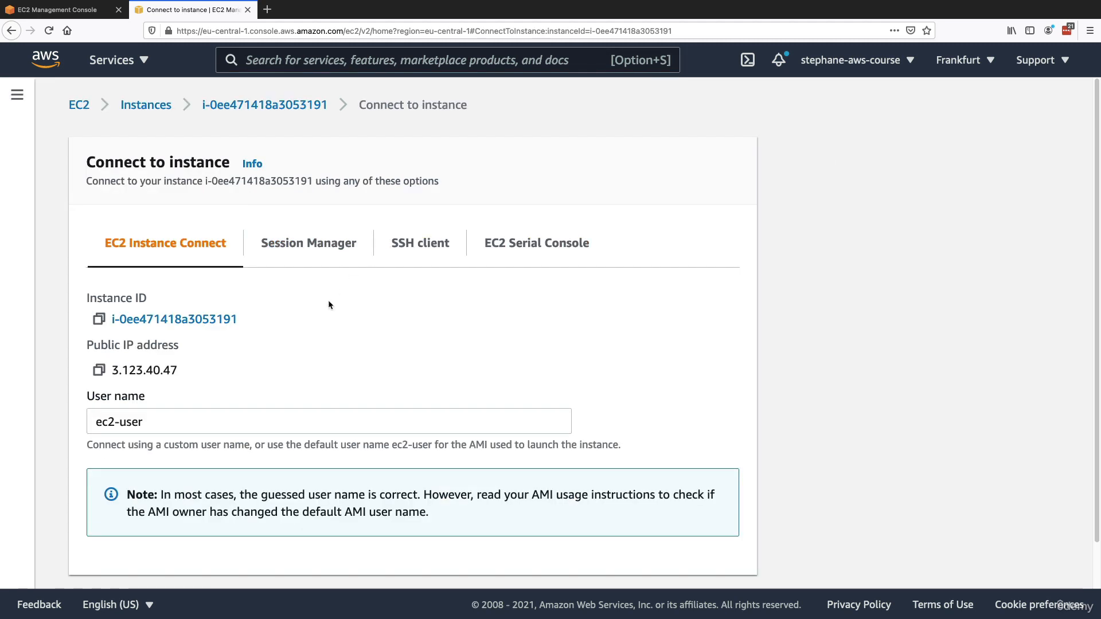
scroll(312, 468, down, 2)
click(699, 559)
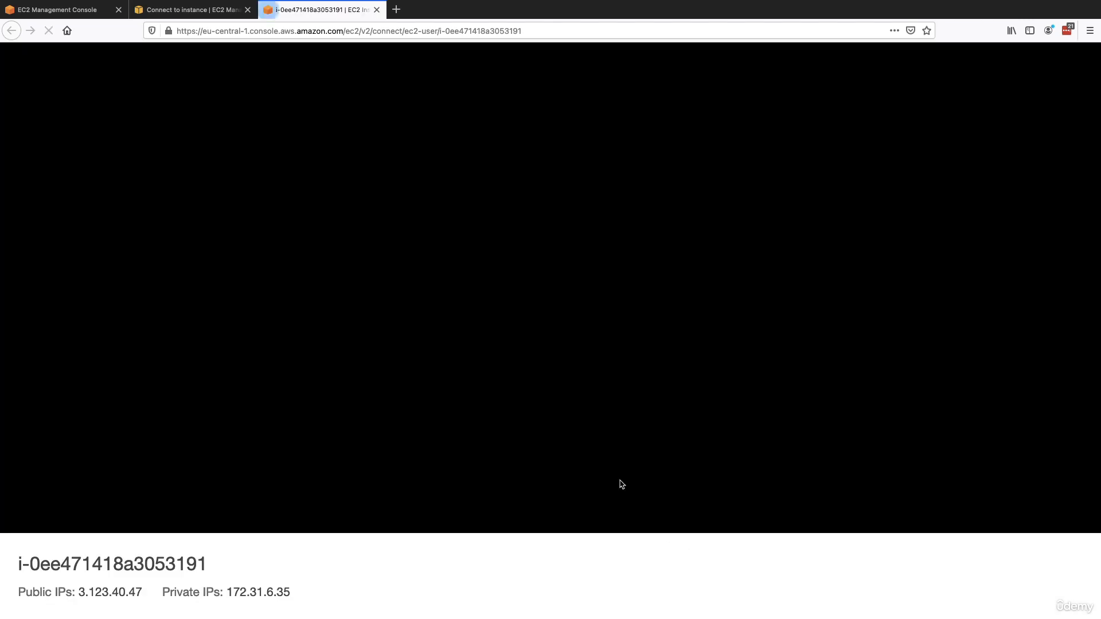
- Search the web for "install stress amazon linux 2" in a new browser tab and open the GitHub gist result
click(396, 10)
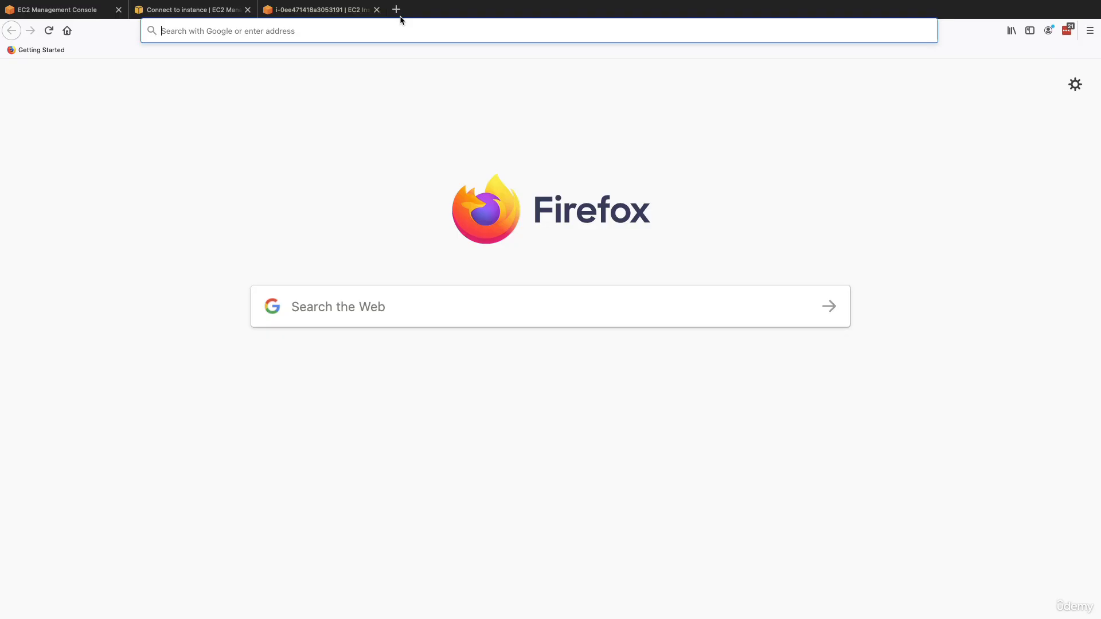
text(install strees)
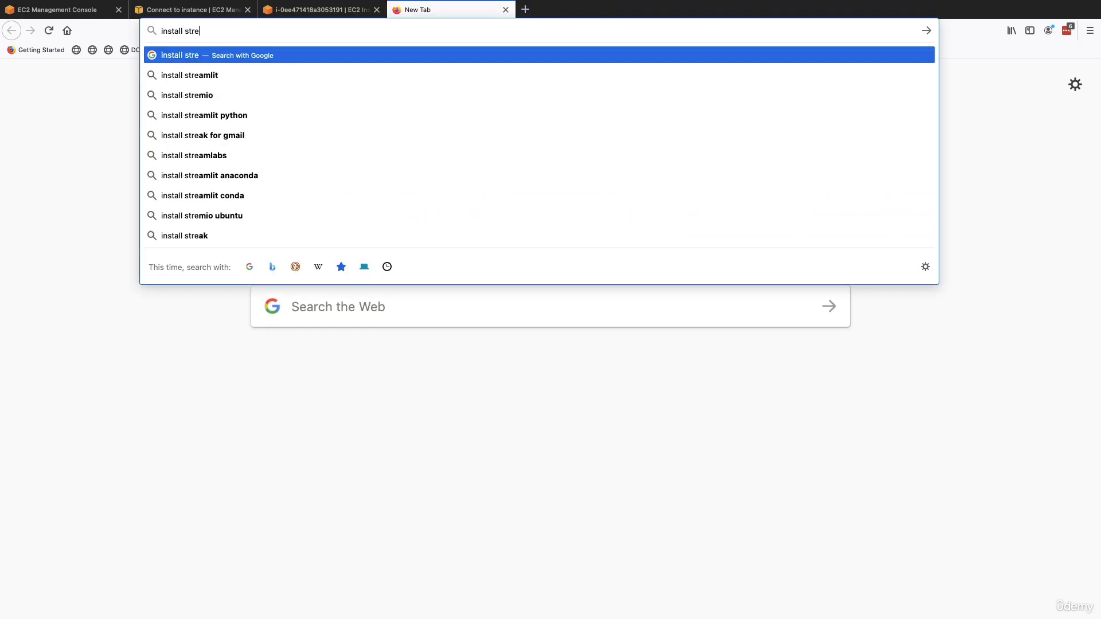
key(BackSpace)
key(BackSpace)
text(ss amazo)
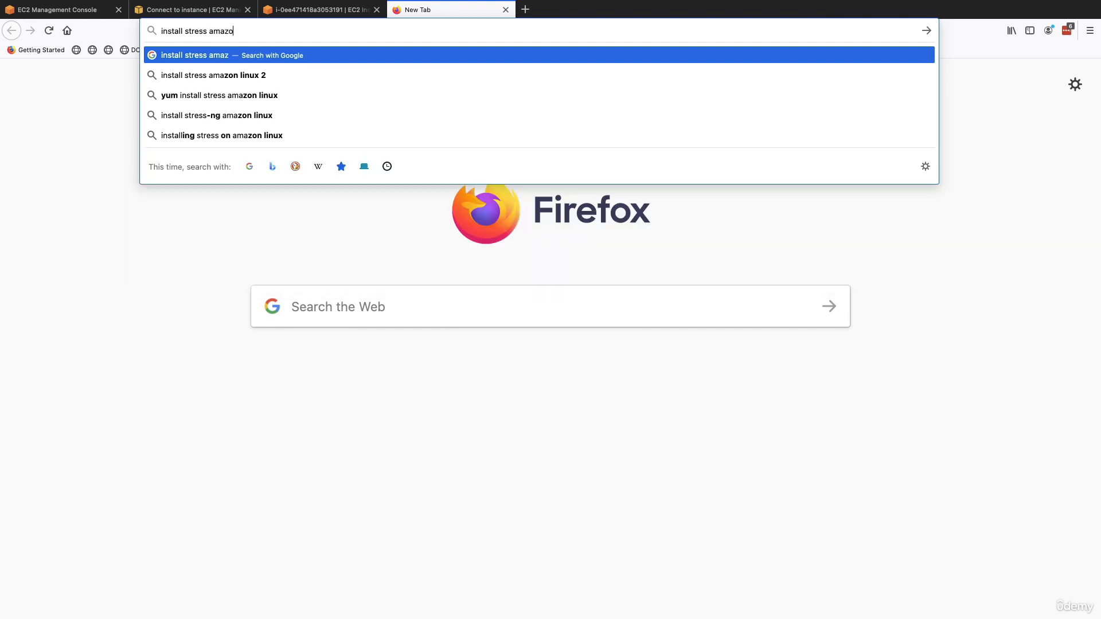
text(n linux 2)
key(Return)
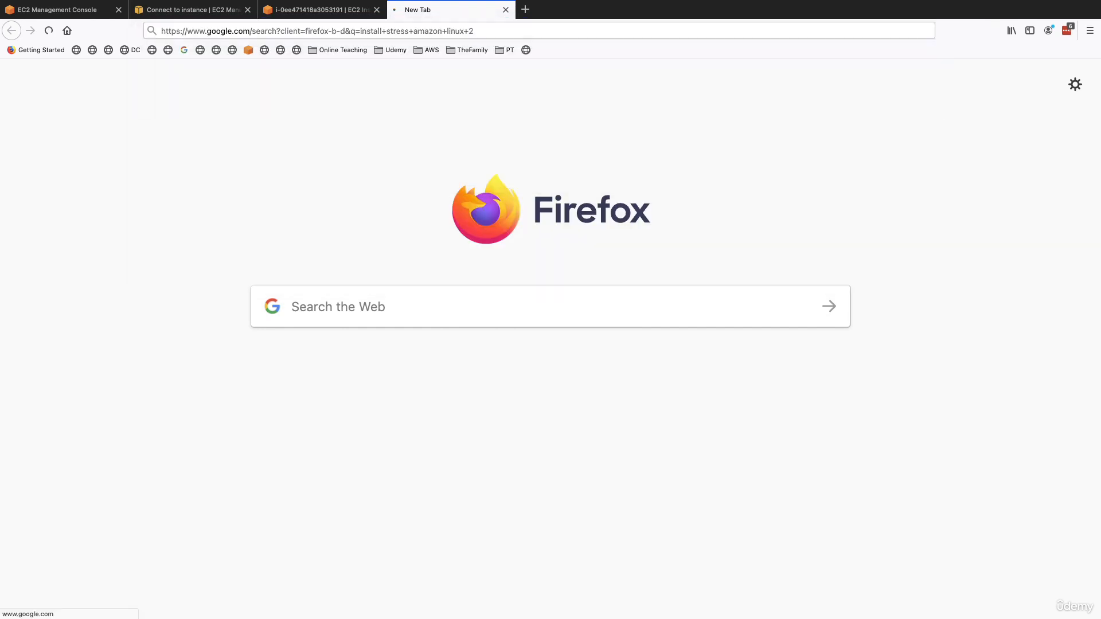
click(189, 219)
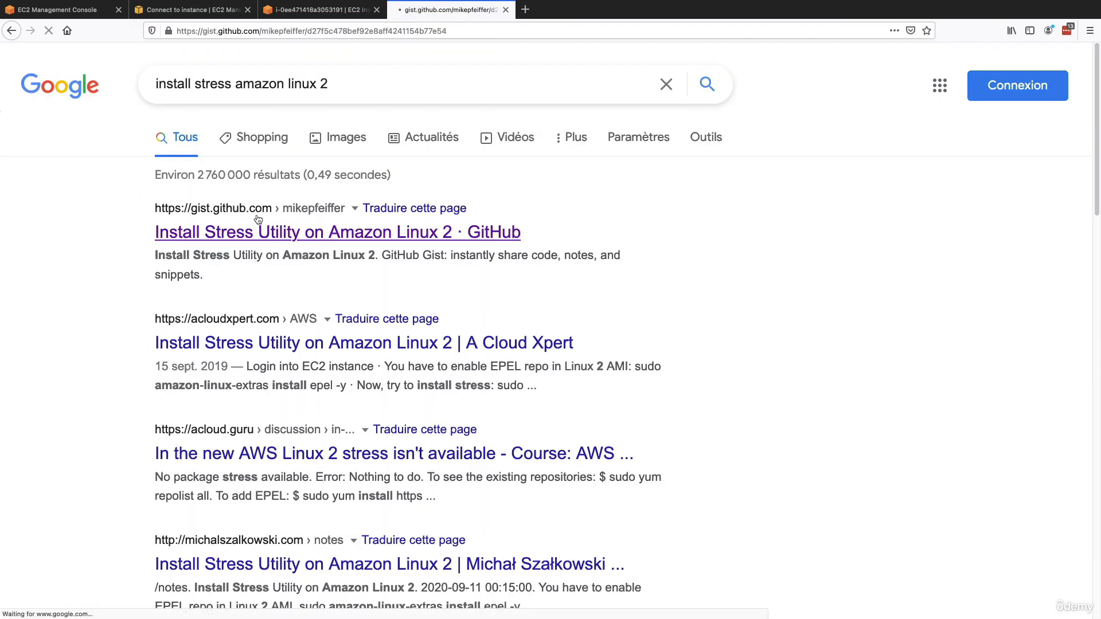
- Copy the gist's first command, "sudo amazon-linux-extras install epel -y", and run it in the instance's terminal
triple_click(192, 370)
key(super+c)
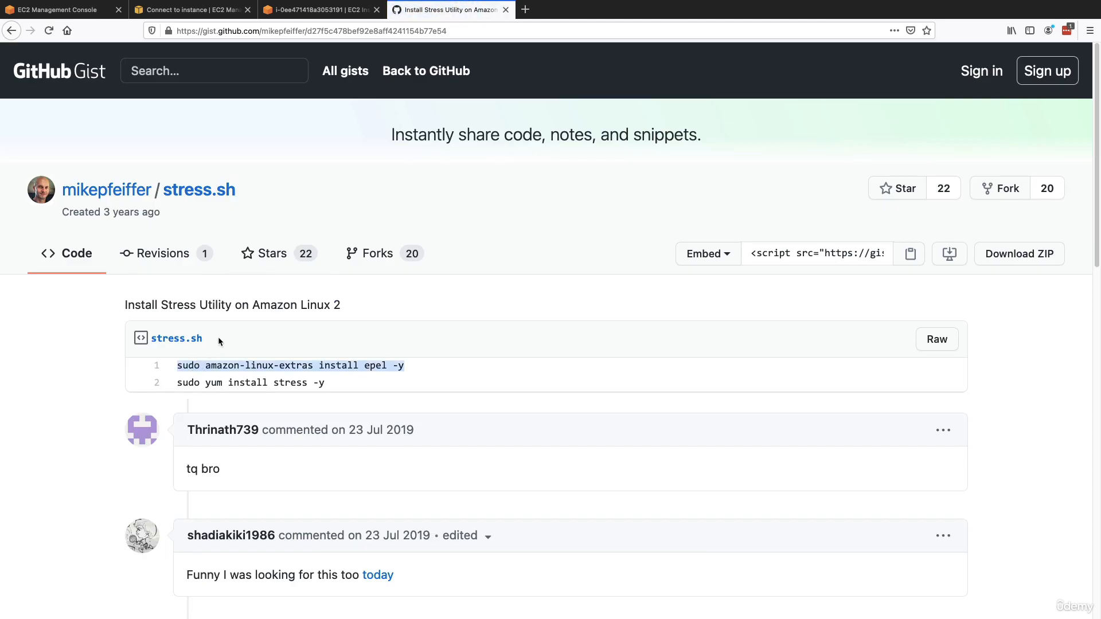
click(303, 11)
key(super+v)
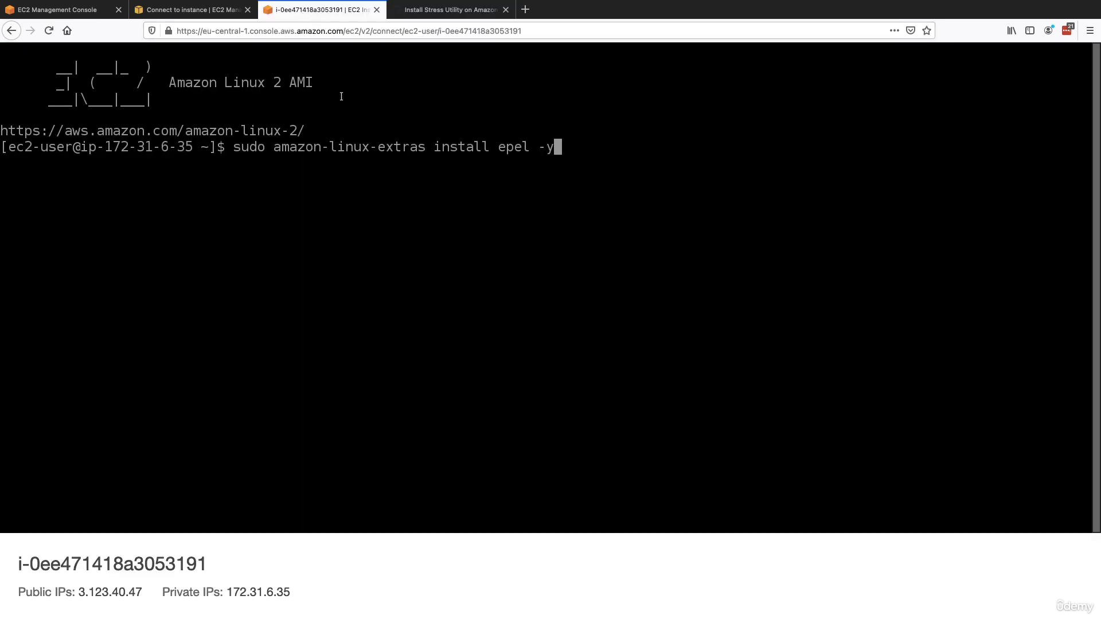
- Copy "sudo yum install stress -y" from the gist and run it in the instance's terminal to install stress
click(447, 12)
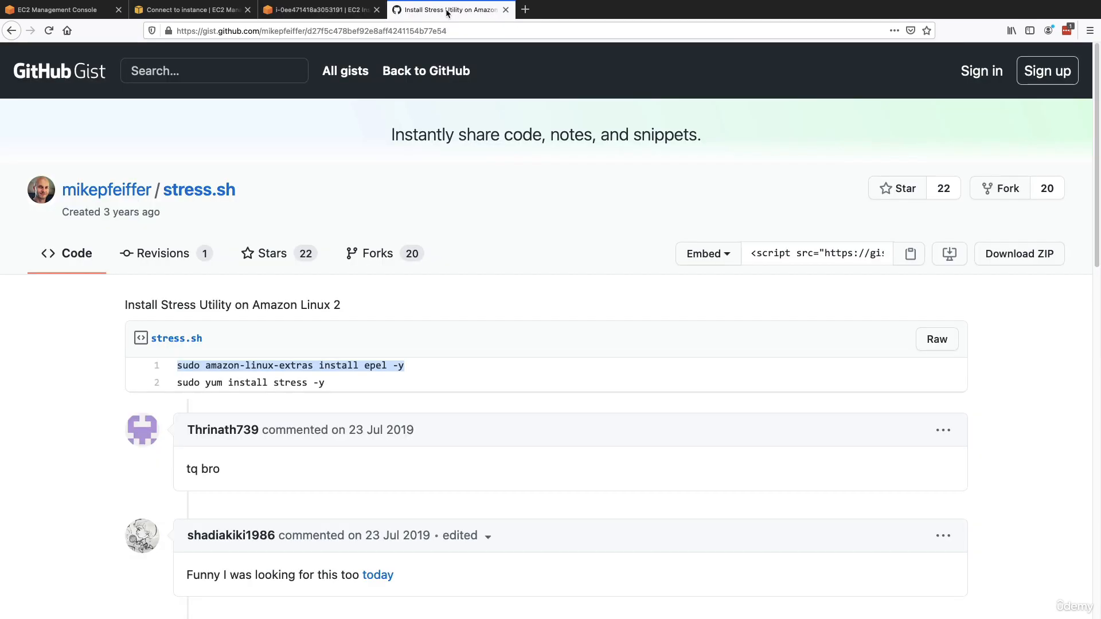
triple_click(226, 382)
key(super+c)
click(316, 10)
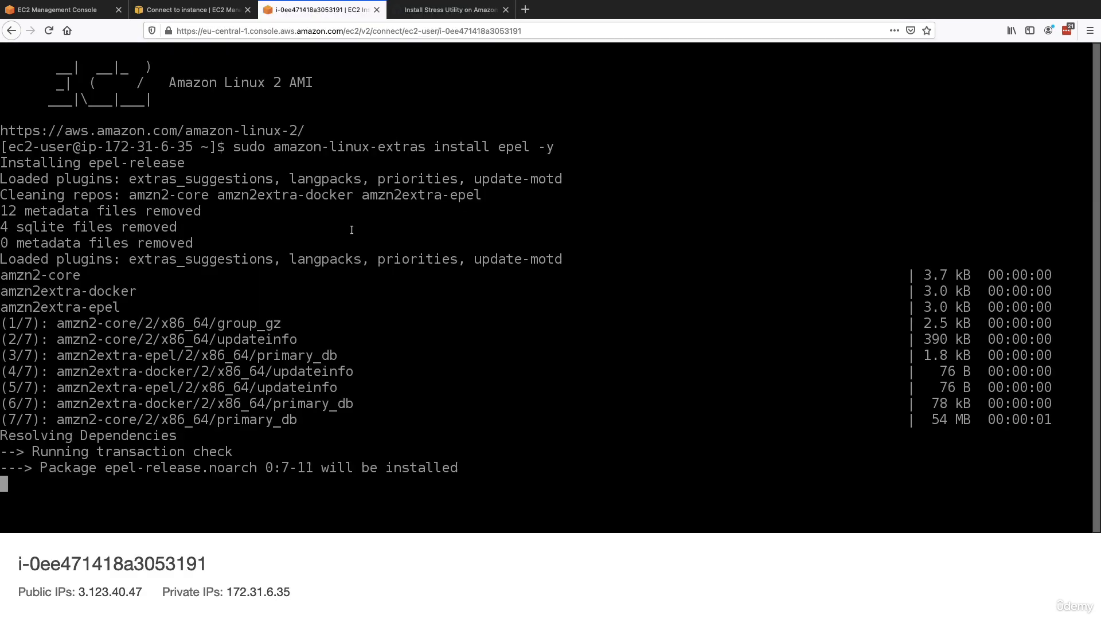
key(super+v)
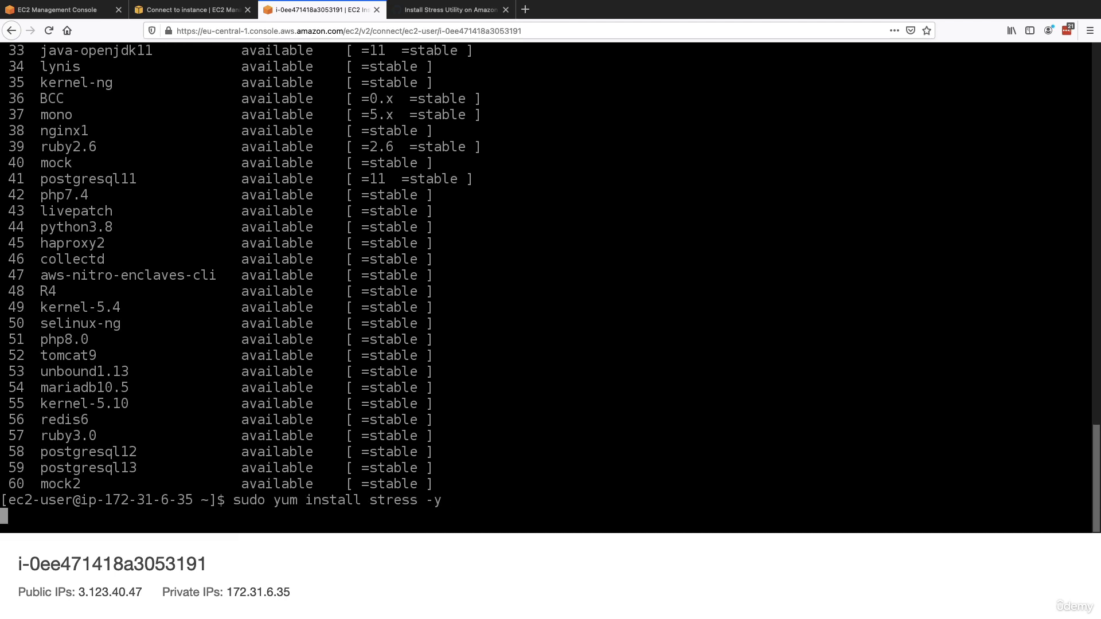
key(Return)
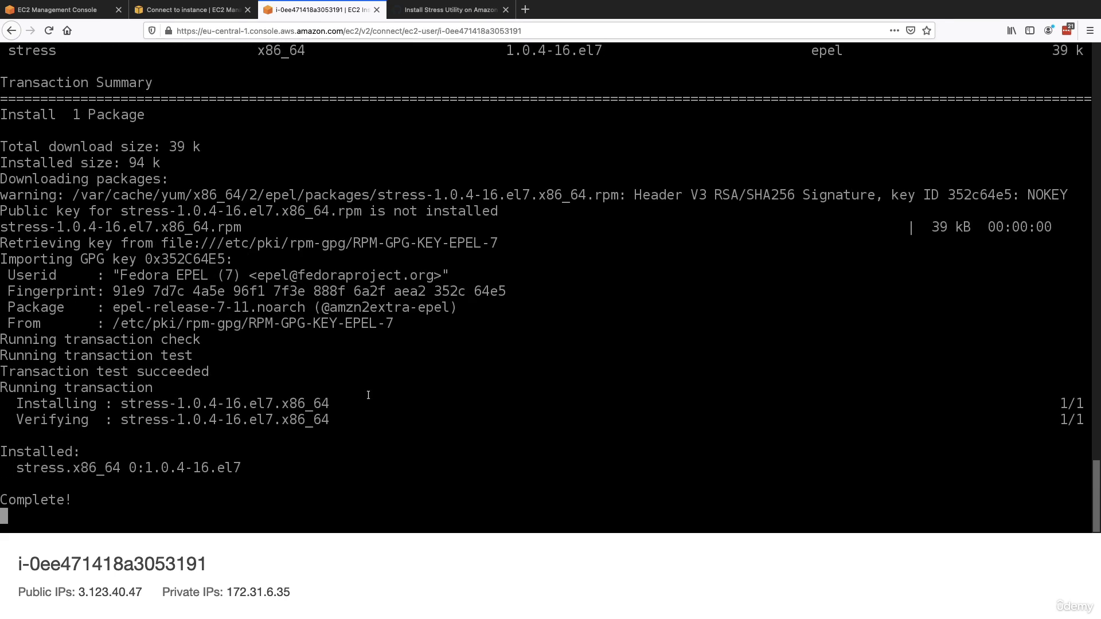
- Clear the terminal and run "stress -c 4" to load the instance's CPU
text(clear)
key(Return)
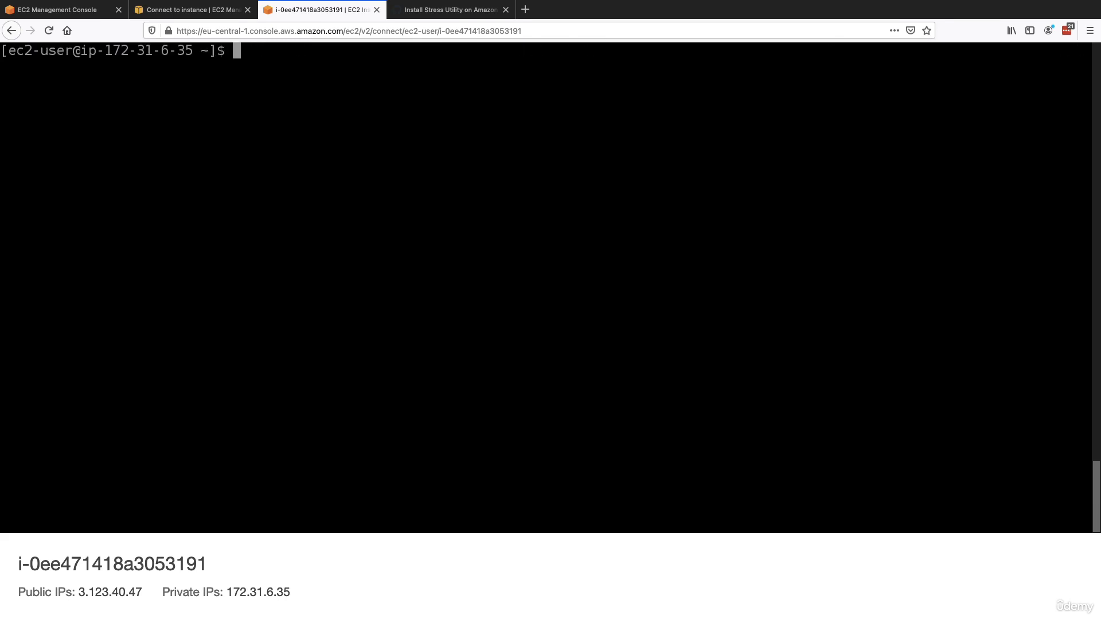
text(stre)
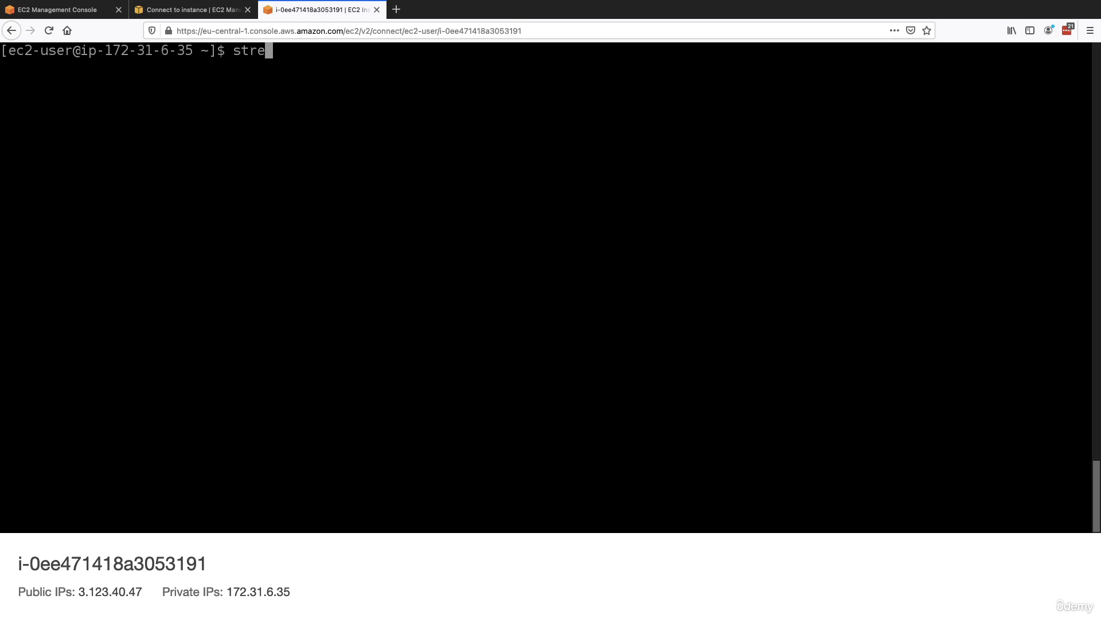
text(ss -c 4)
key(Return)
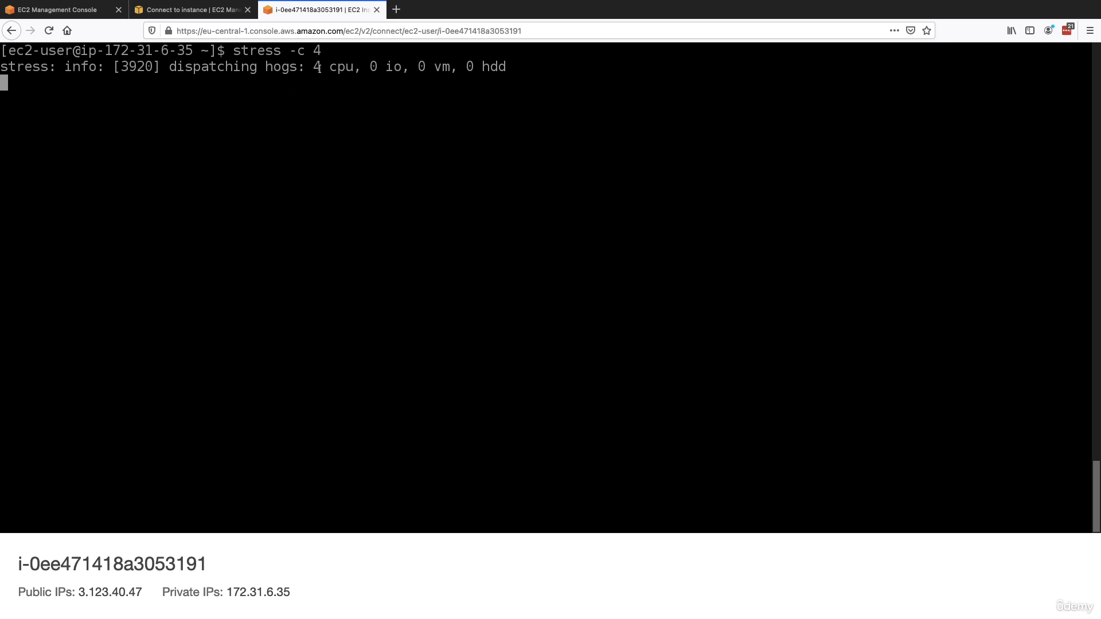
drag(319, 68, 352, 70)
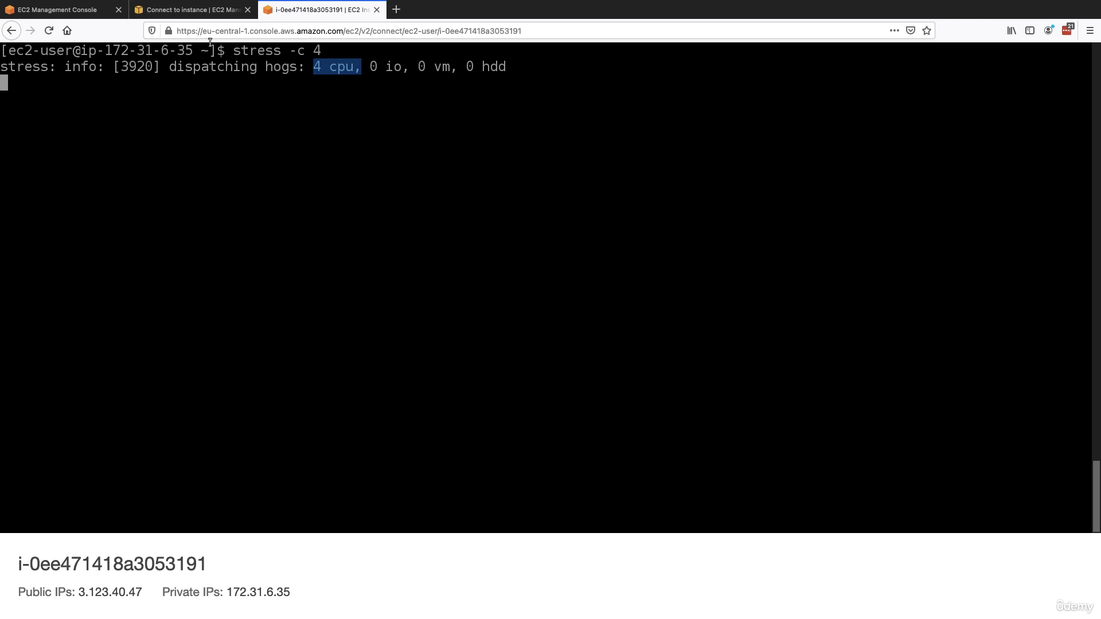
- Return to DemoASG in the EC2 console and inspect its CPU Utilization graph among the EC2 monitoring metrics
click(191, 14)
click(57, 9)
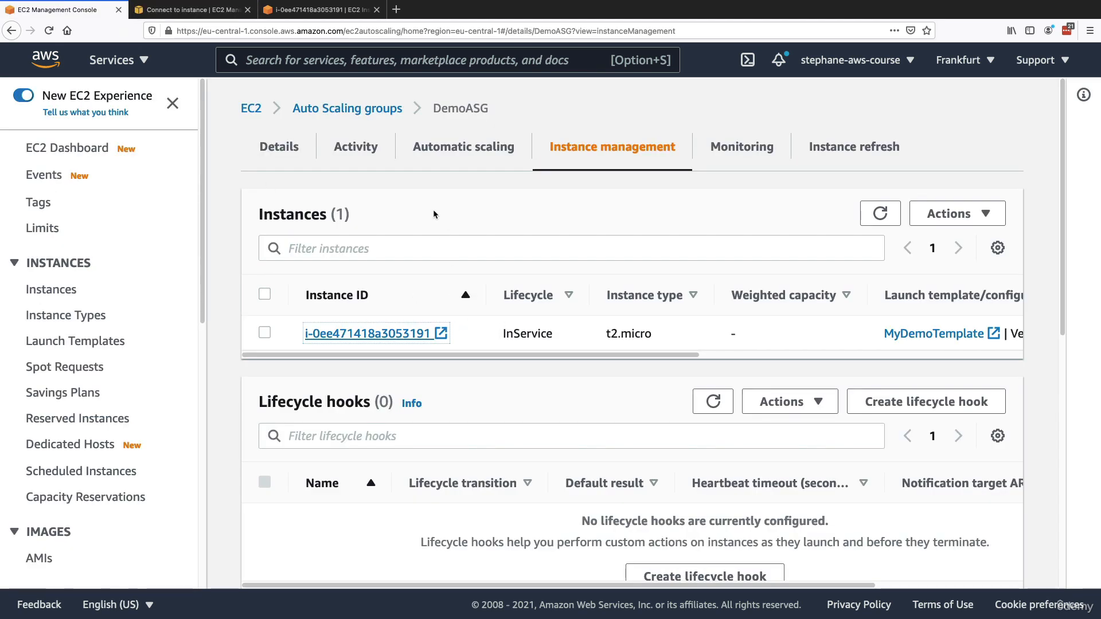
click(739, 147)
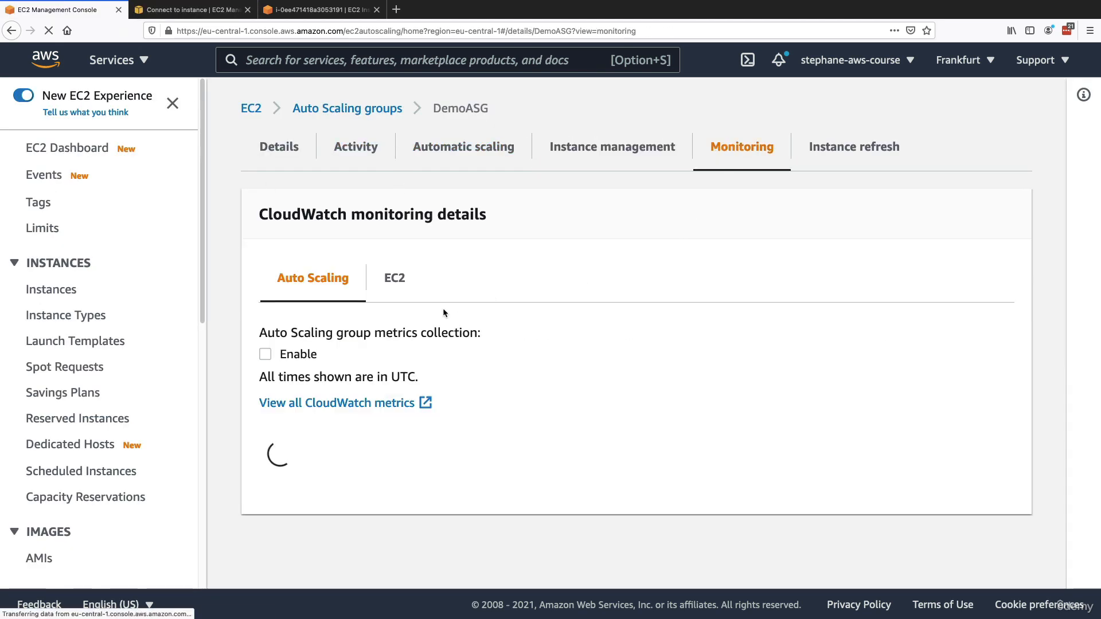
click(400, 281)
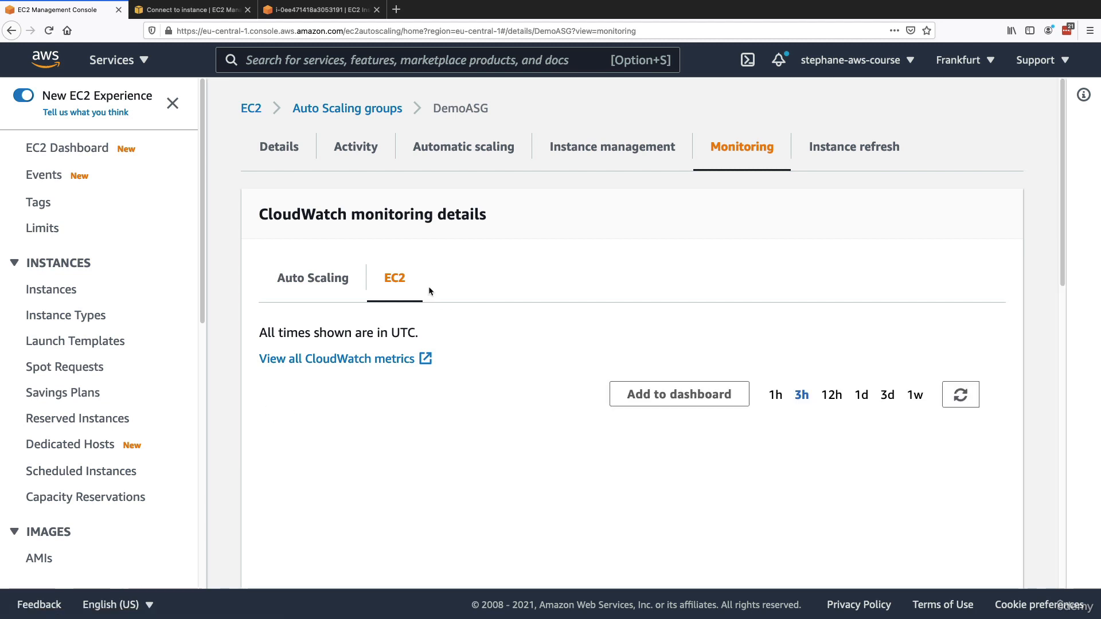
scroll(456, 294, down, 3)
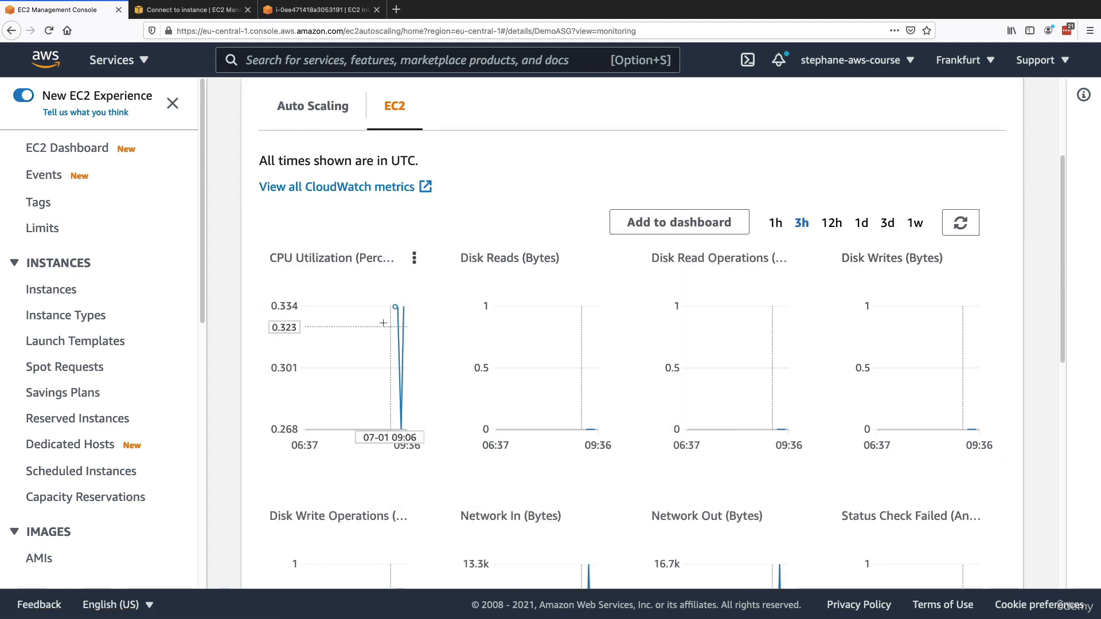
scroll(413, 319, up, 3)
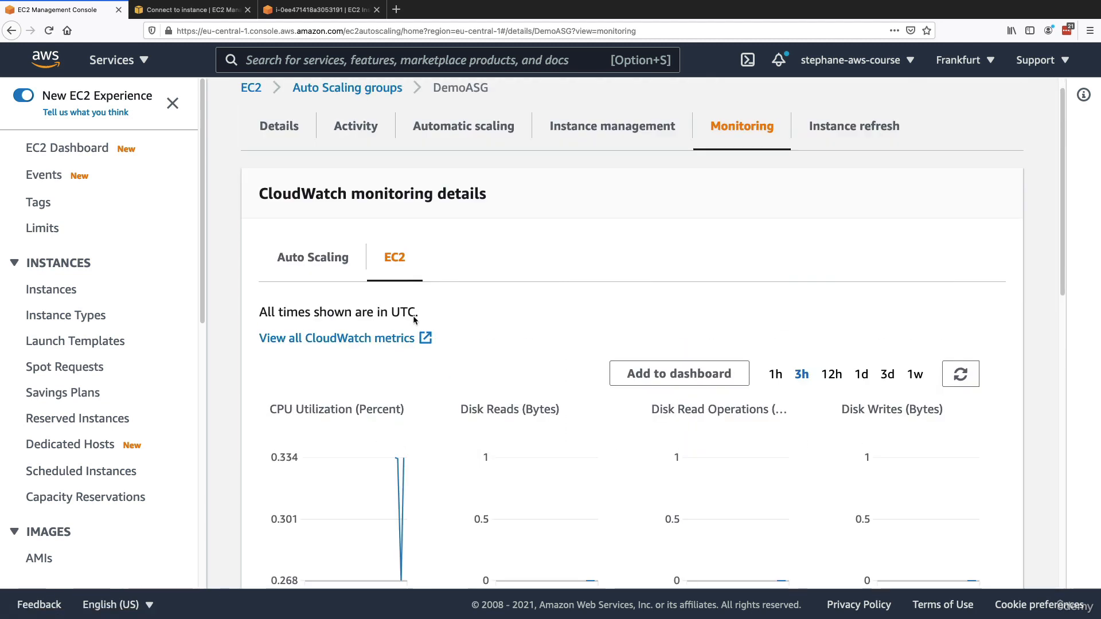
- Look through DemoASG's activity history for new scaling events
click(355, 126)
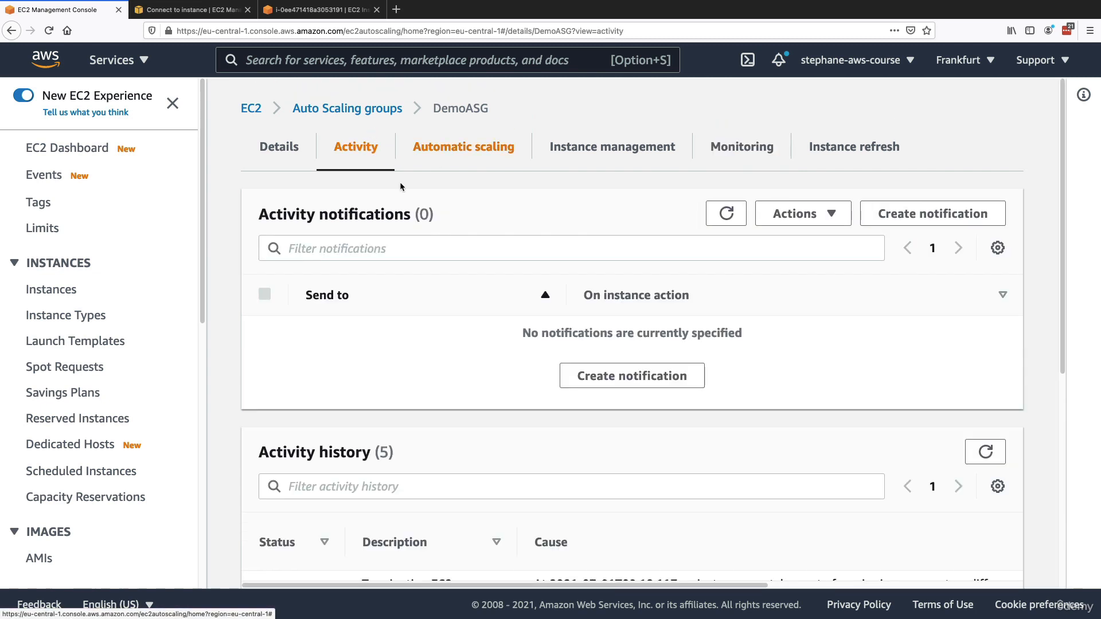
scroll(438, 404, down, 1)
scroll(439, 405, down, 3)
scroll(459, 437, up, 4)
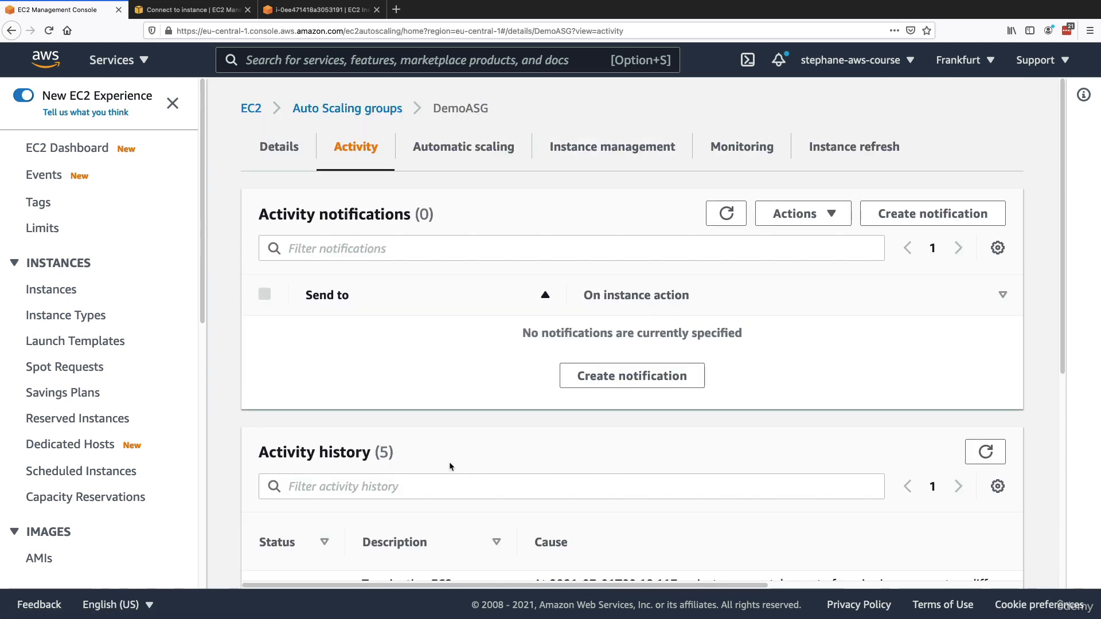
- Check DemoASG's instance list and reopen its EC2 monitoring metrics
click(573, 149)
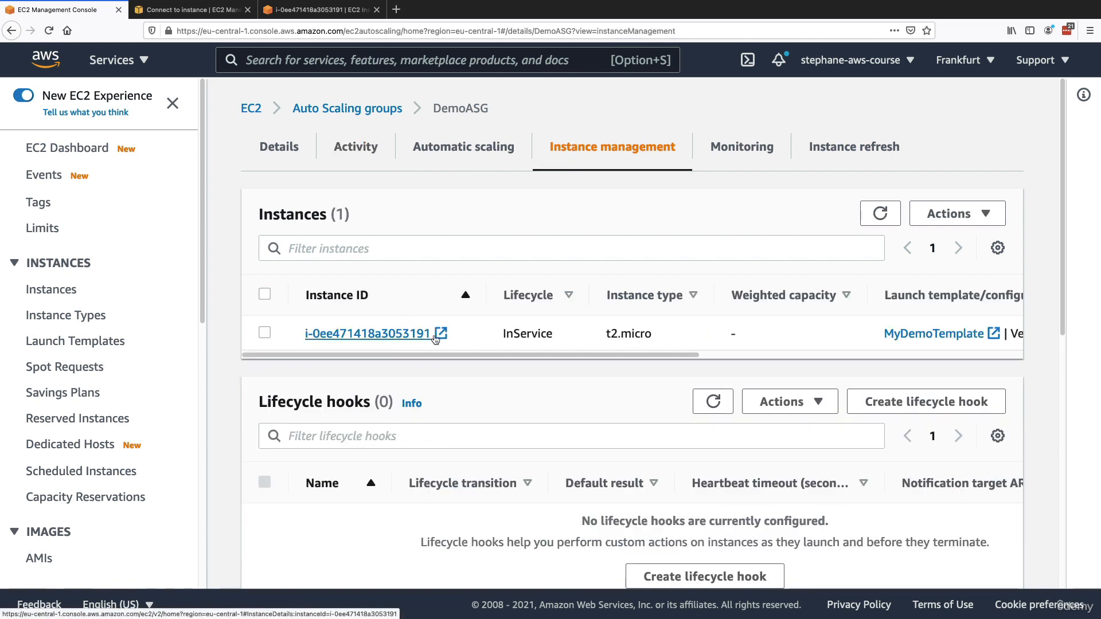
click(714, 162)
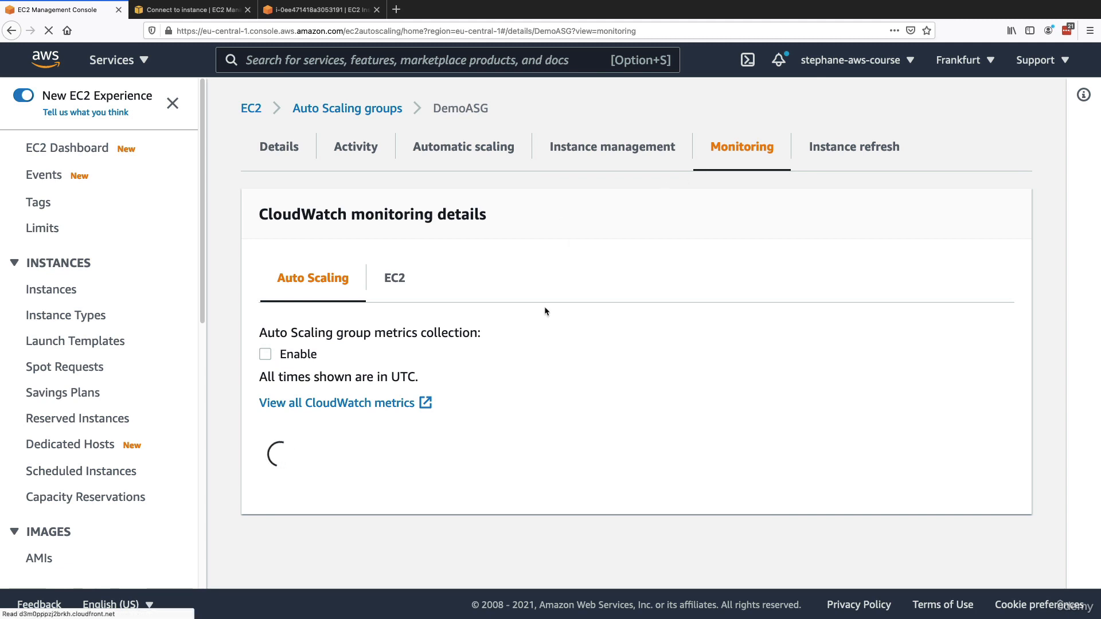
click(396, 279)
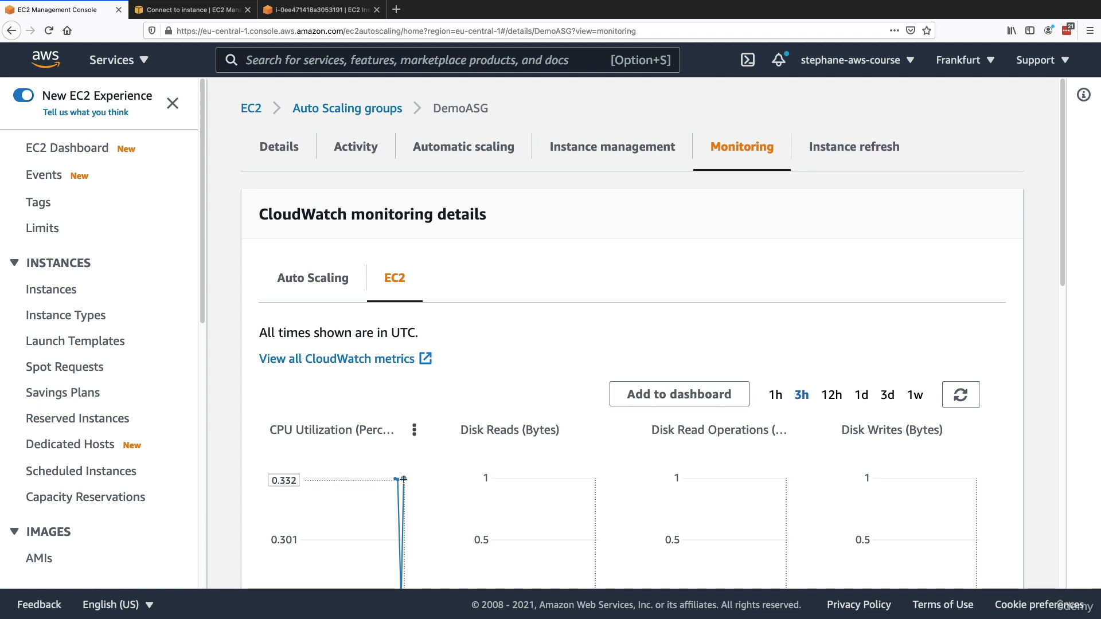
- Read the cause of the newest instance launch in DemoASG's activity history
click(355, 146)
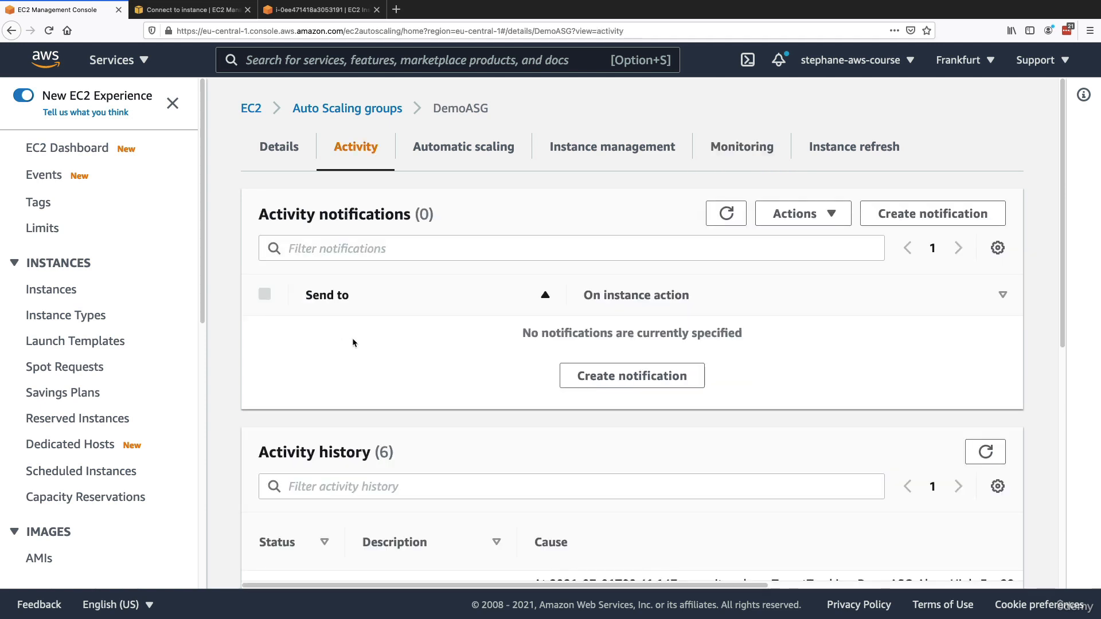
scroll(394, 241, down, 4)
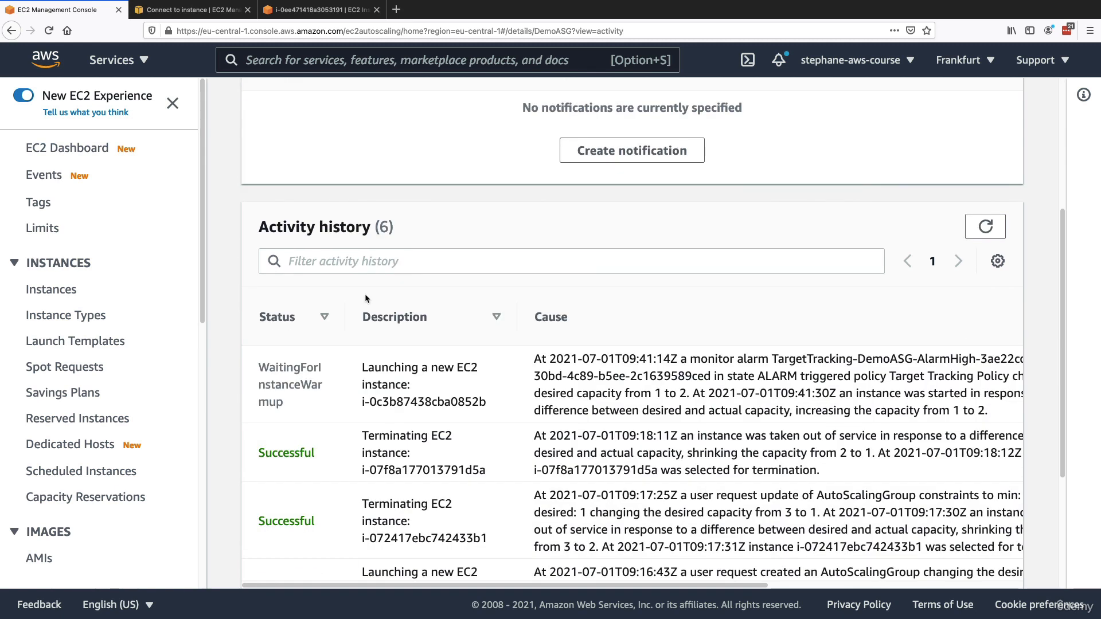
drag(297, 227, 406, 249)
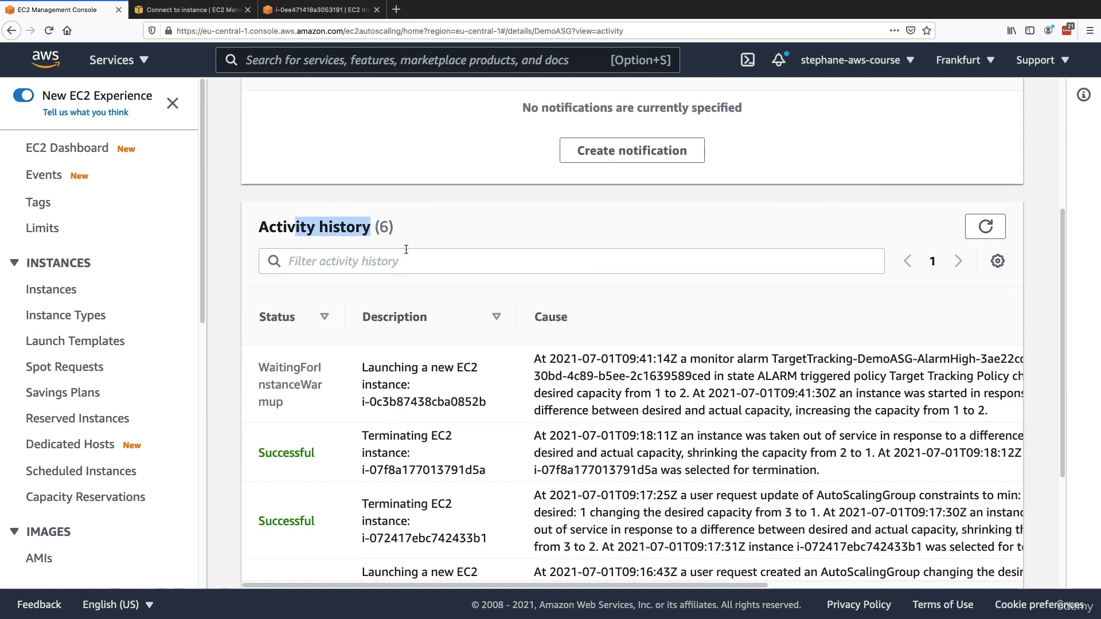
drag(689, 359, 989, 411)
click(903, 375)
click(821, 413)
click(917, 412)
scroll(844, 413, up, 4)
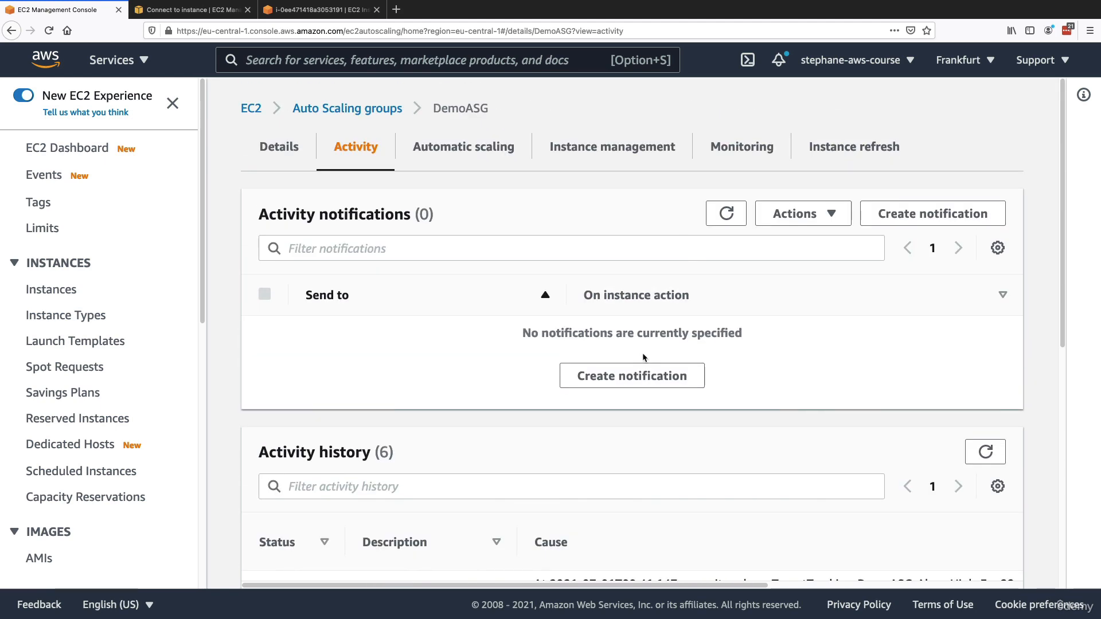
- Check DemoASG's instance list again and examine the CPU Utilization graph in its EC2 monitoring metrics
click(614, 166)
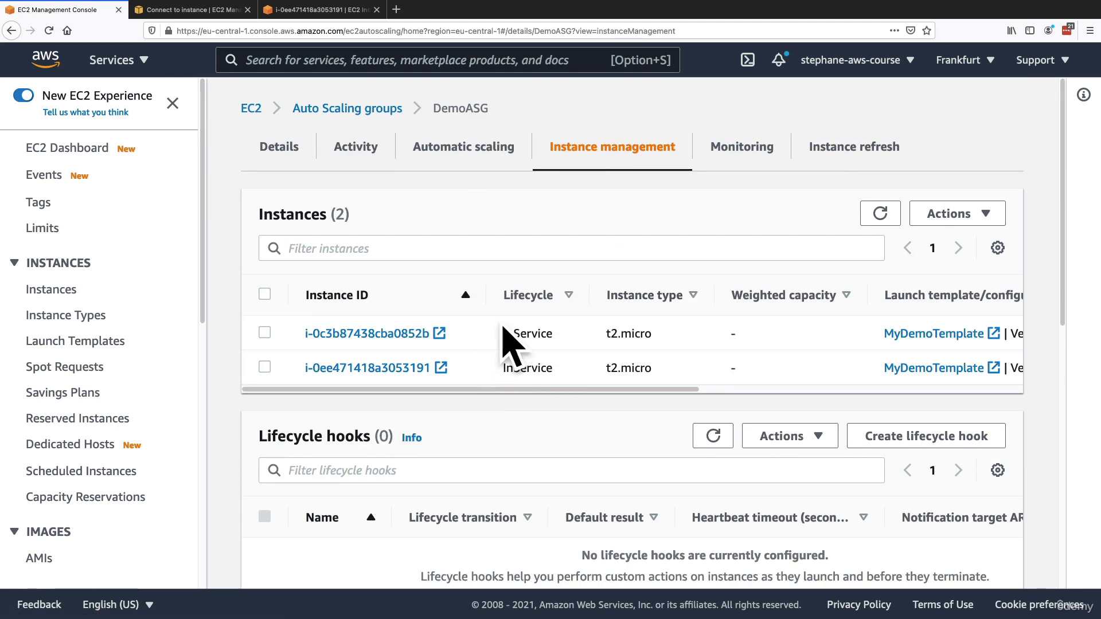
click(734, 150)
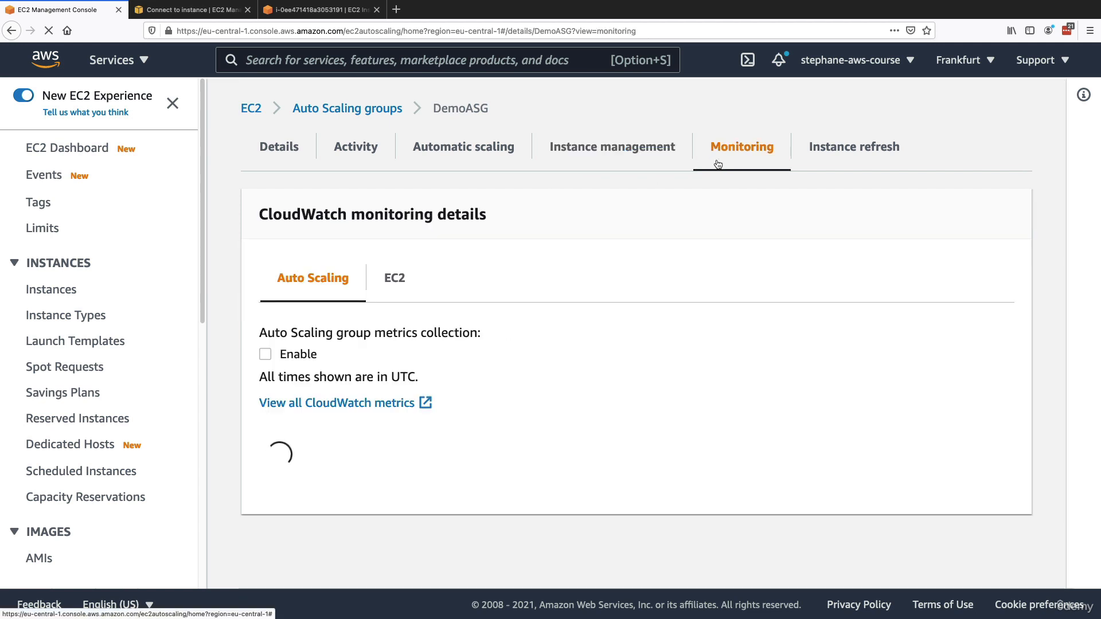
click(396, 285)
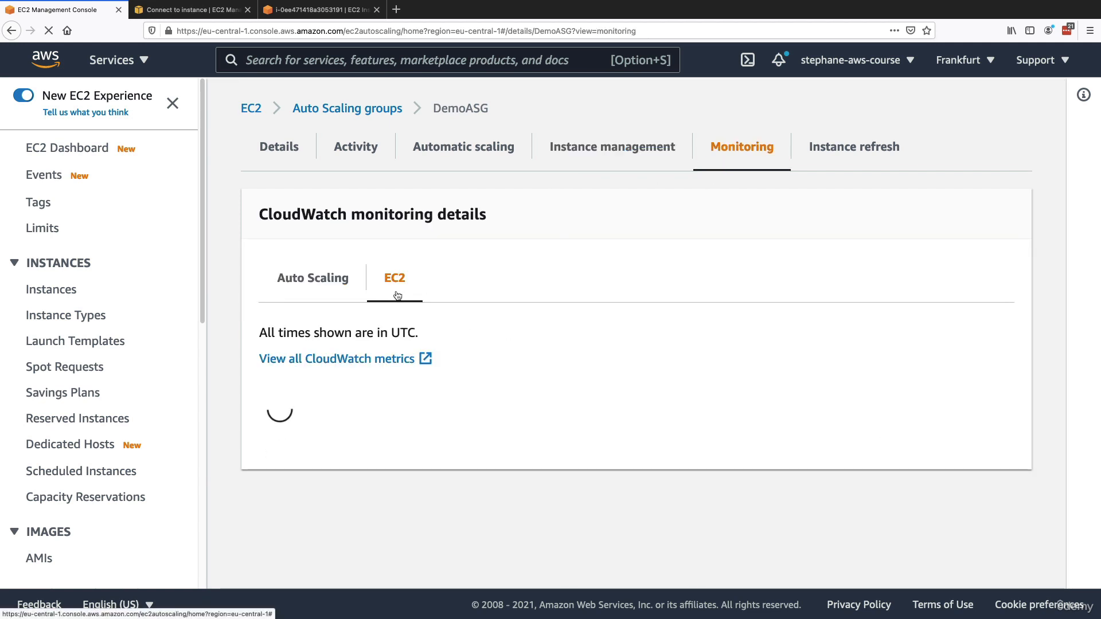
scroll(404, 344, down, 3)
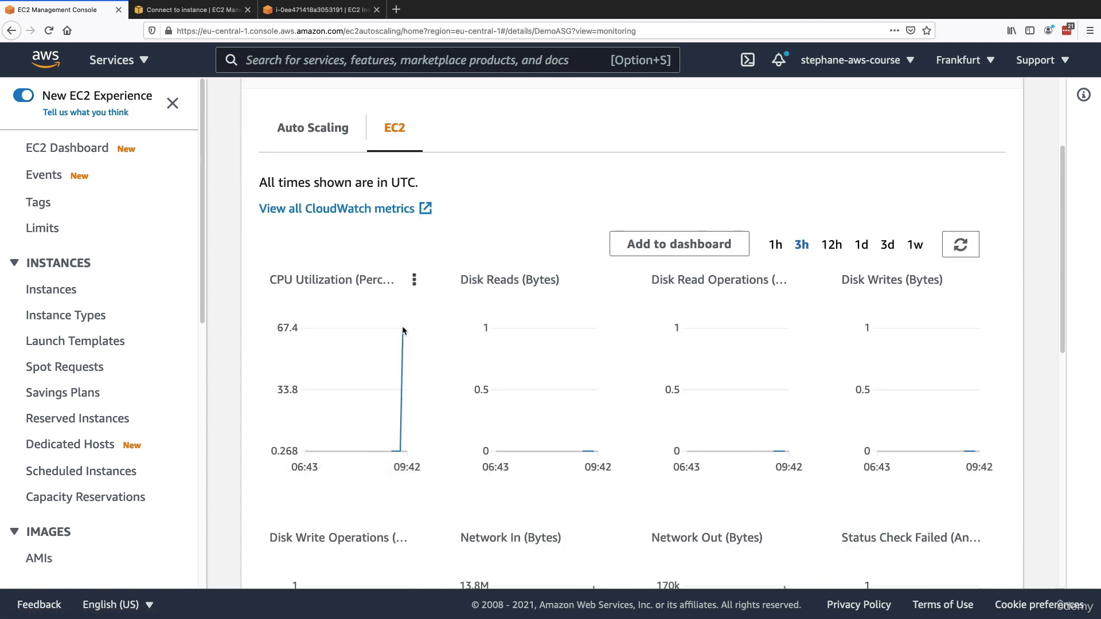
scroll(408, 336, up, 3)
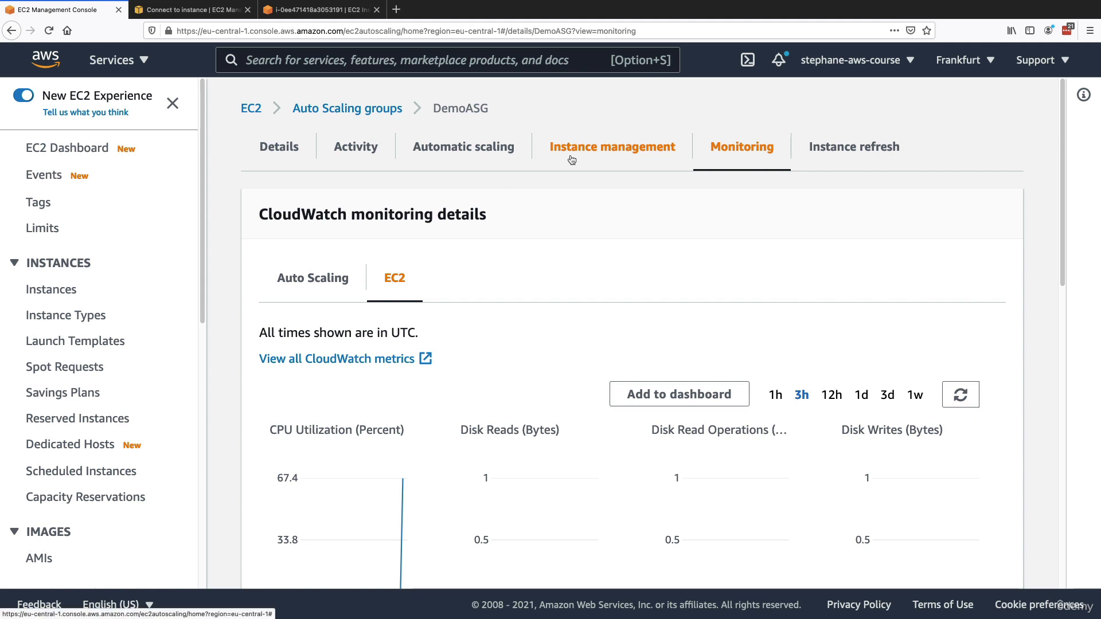
- Review DemoASG's Target Tracking Policy, select it and view the actions available for it
click(497, 154)
scroll(466, 298, down, 3)
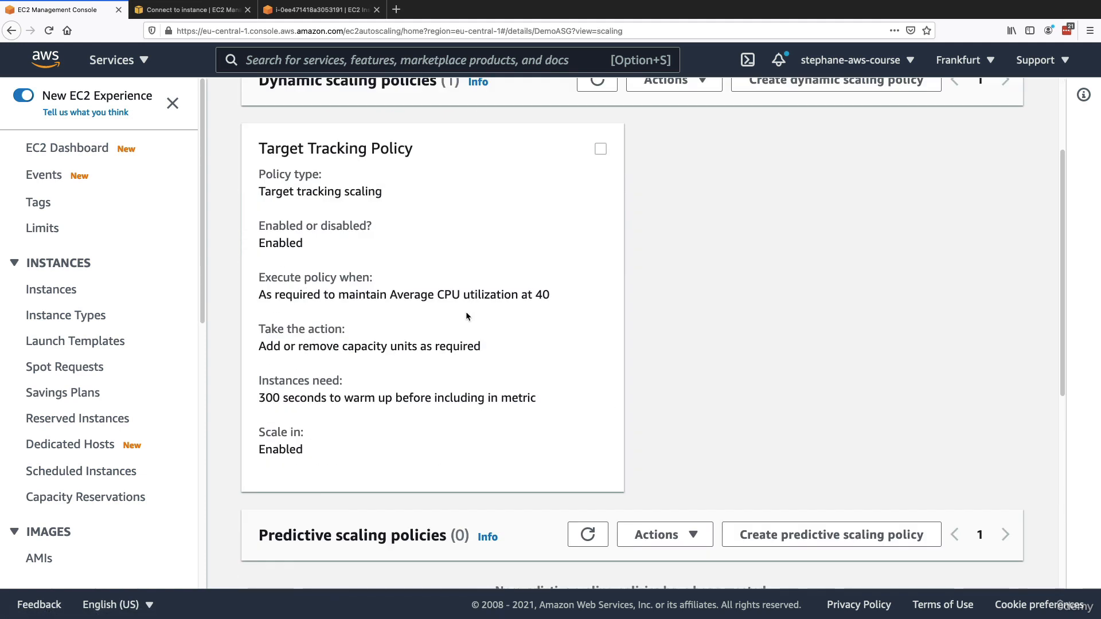
scroll(459, 321, up, 2)
click(619, 264)
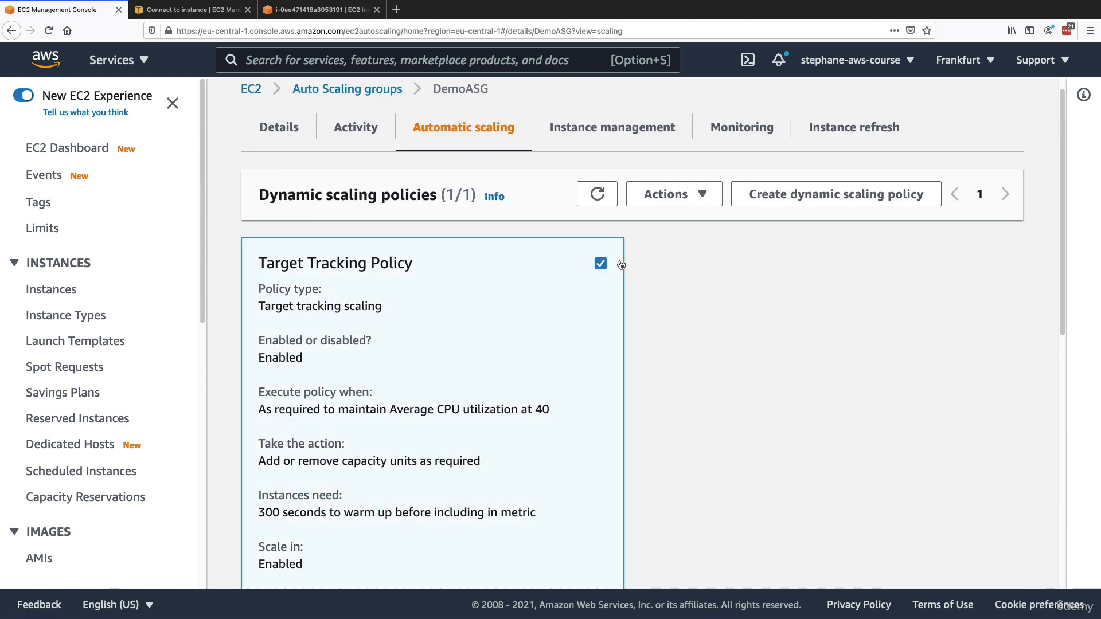
scroll(427, 315, down, 2)
click(660, 121)
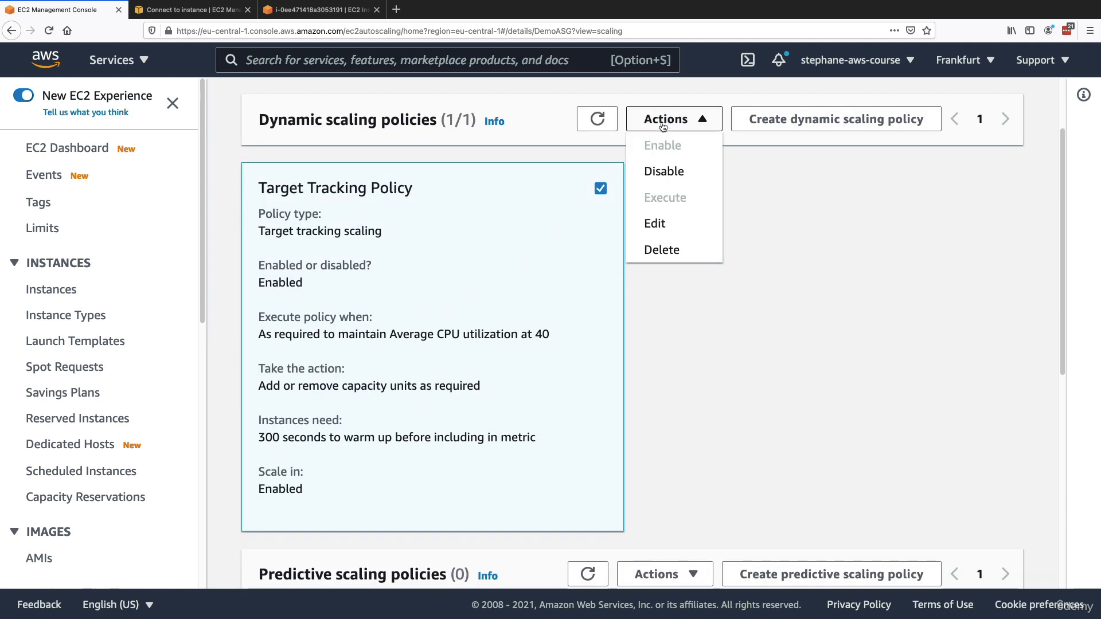
click(549, 235)
scroll(468, 366, up, 2)
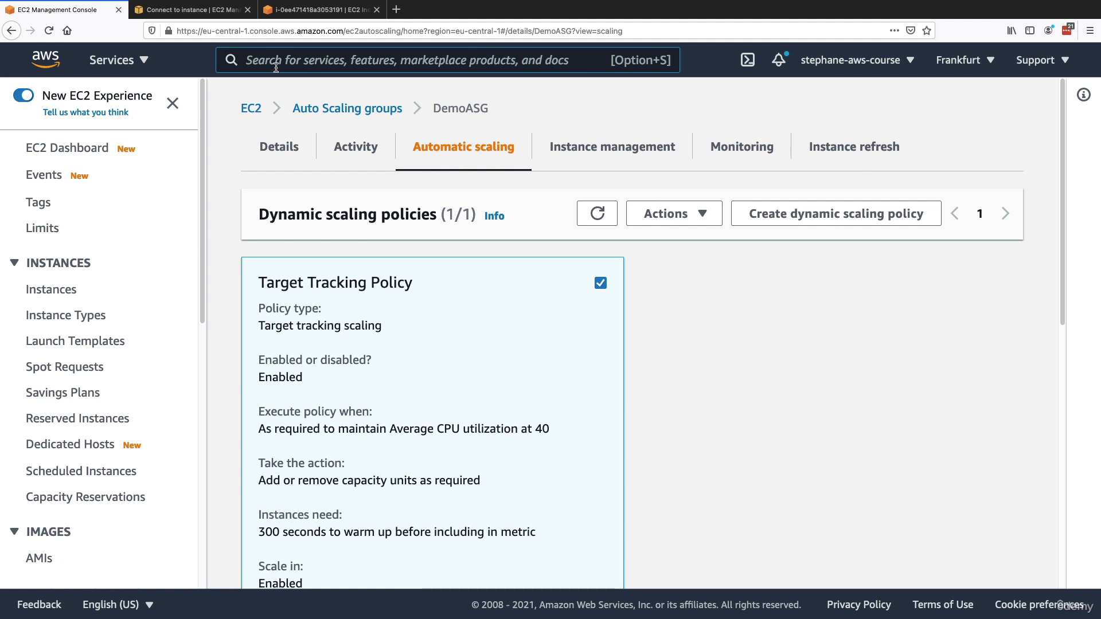
- Search the AWS services for "cloudwat" and open CloudWatch in a new browser tab
text(cloudwat)
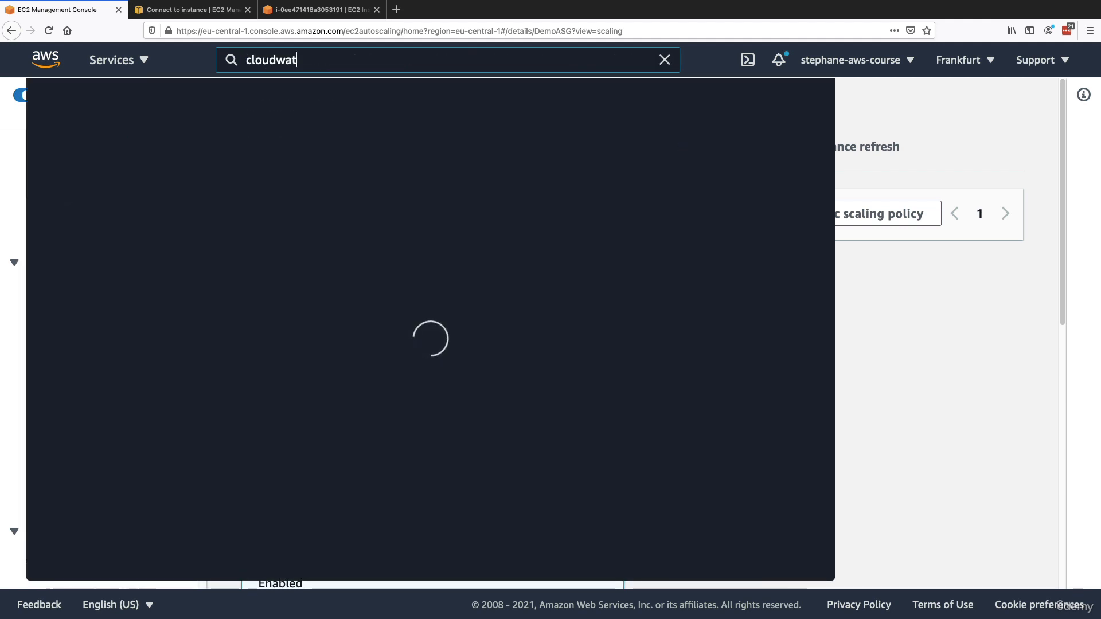
super+click(295, 192)
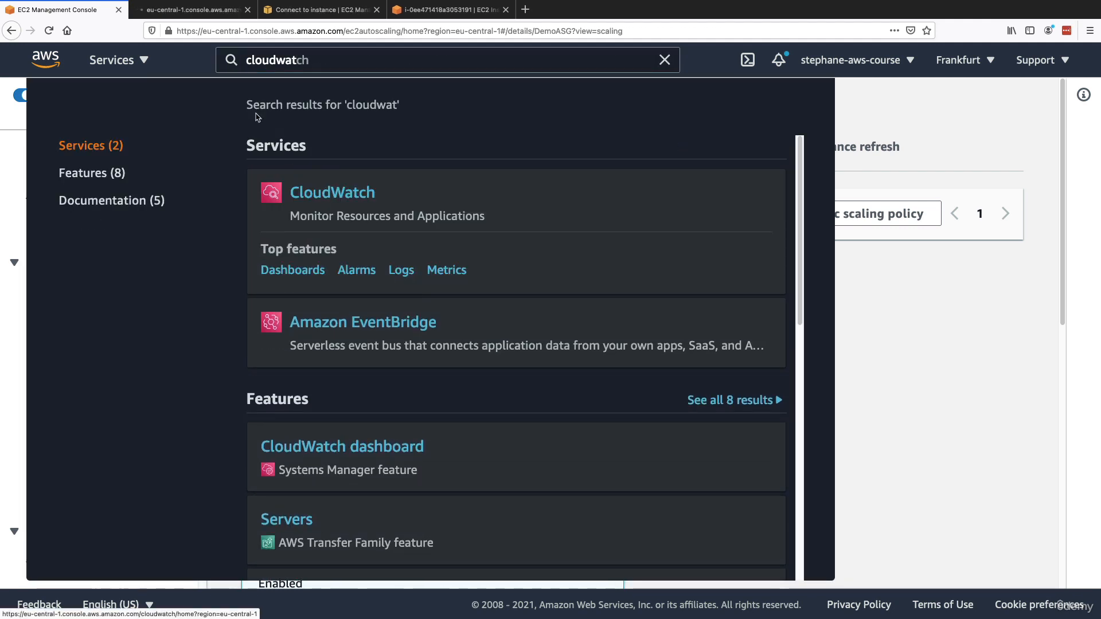
- List all alarms in CloudWatch and highlight the names of DemoASG's AlarmHigh and AlarmLow target tracking alarms
click(213, 14)
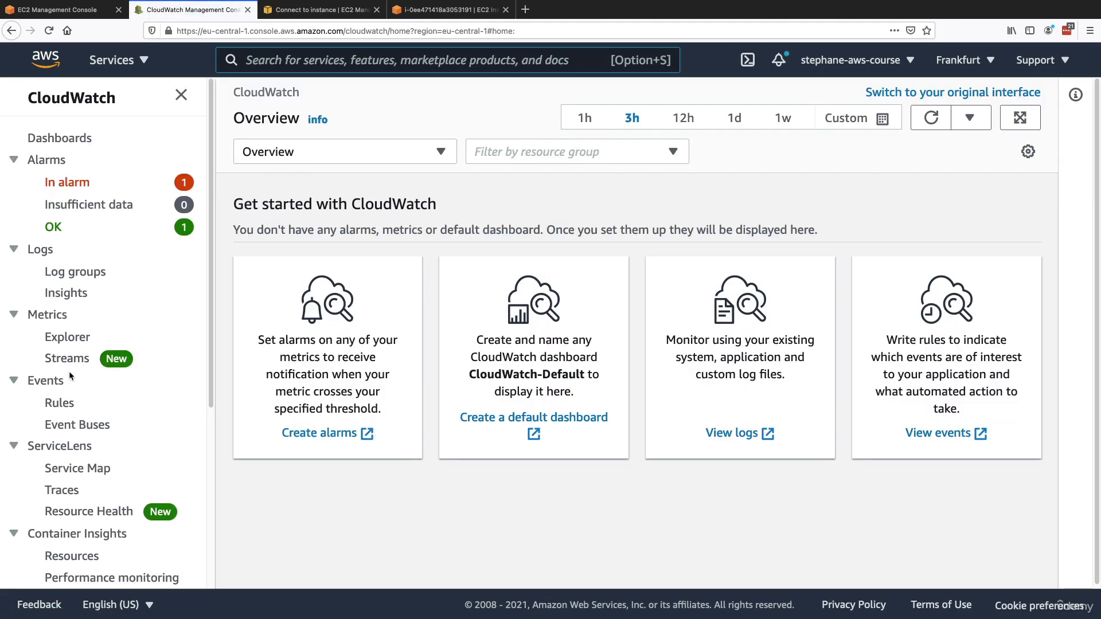
click(59, 167)
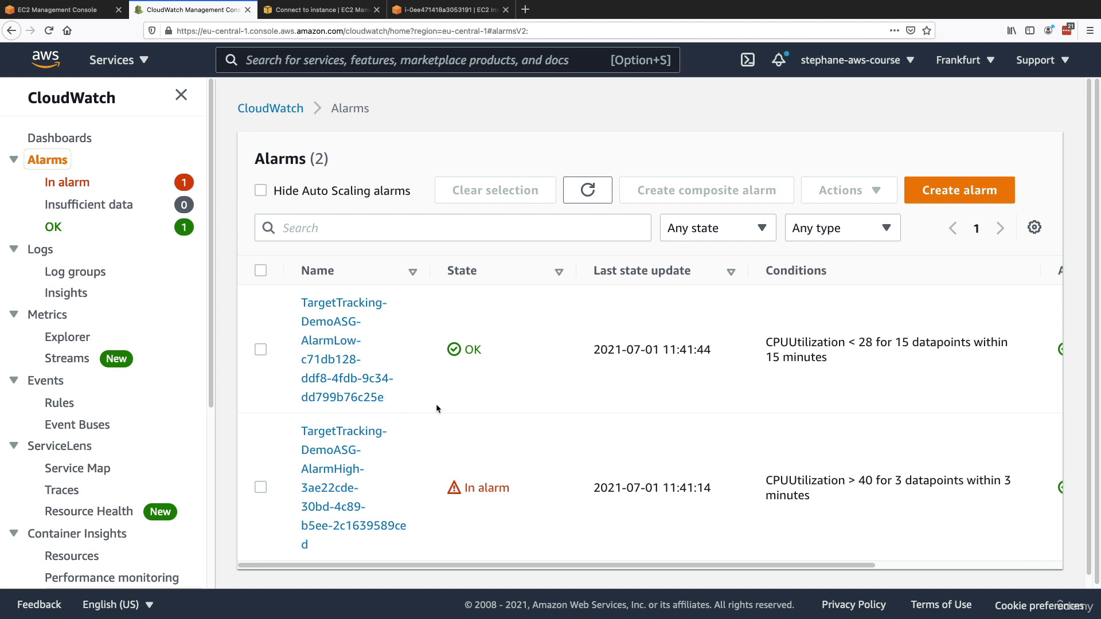
drag(296, 431, 364, 479)
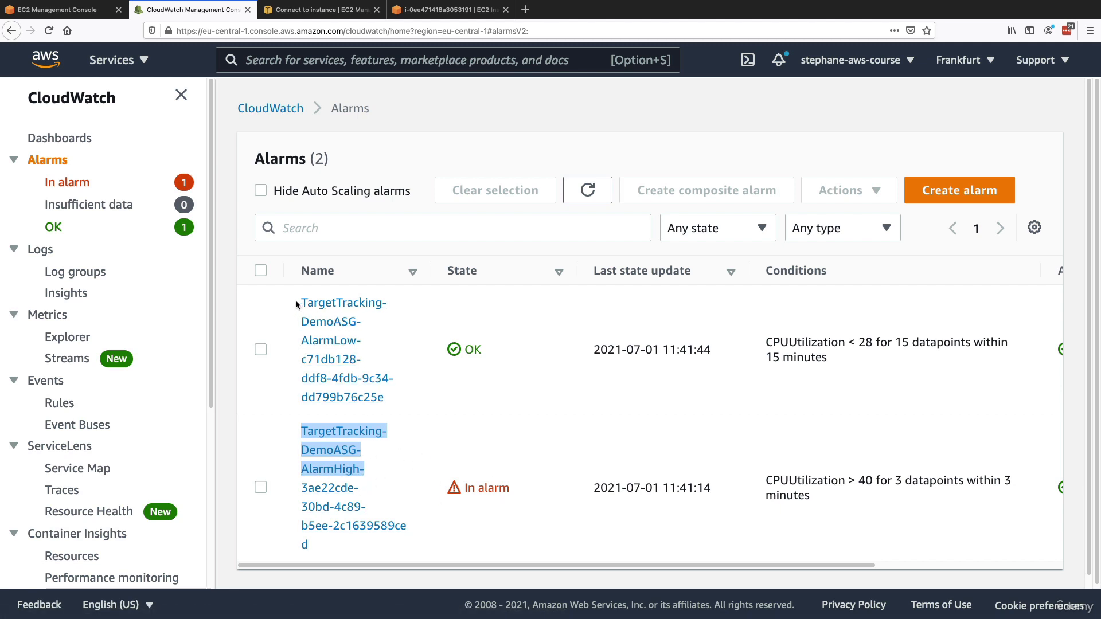
drag(295, 304, 365, 339)
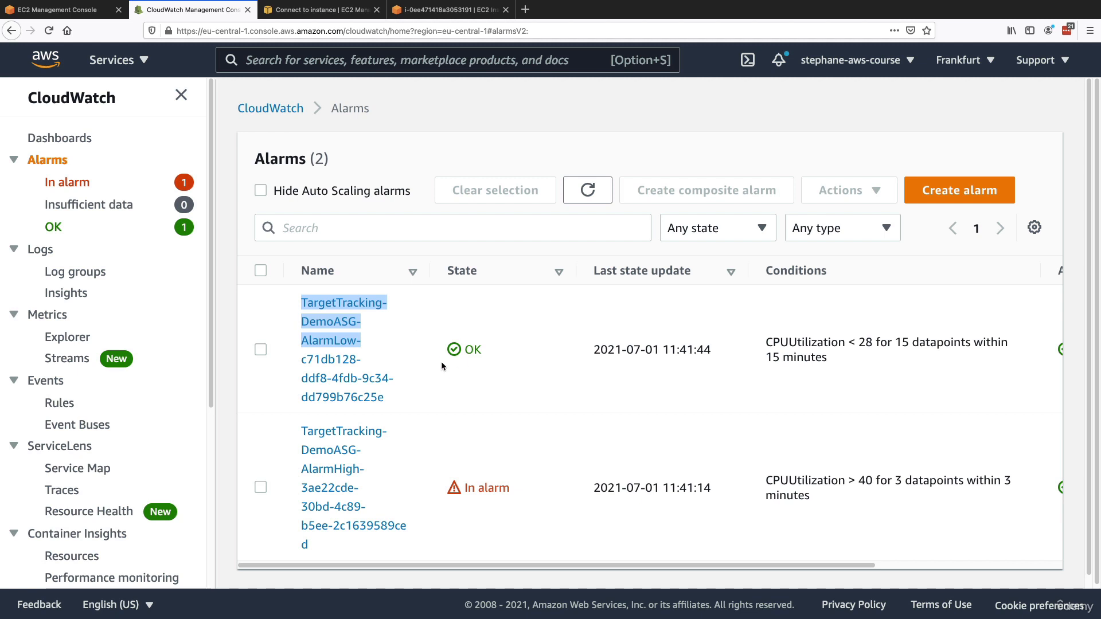
- Read the CPUUtilization conditions of both target tracking alarms and the state of DemoASG's AlarmHigh
drag(767, 482, 864, 484)
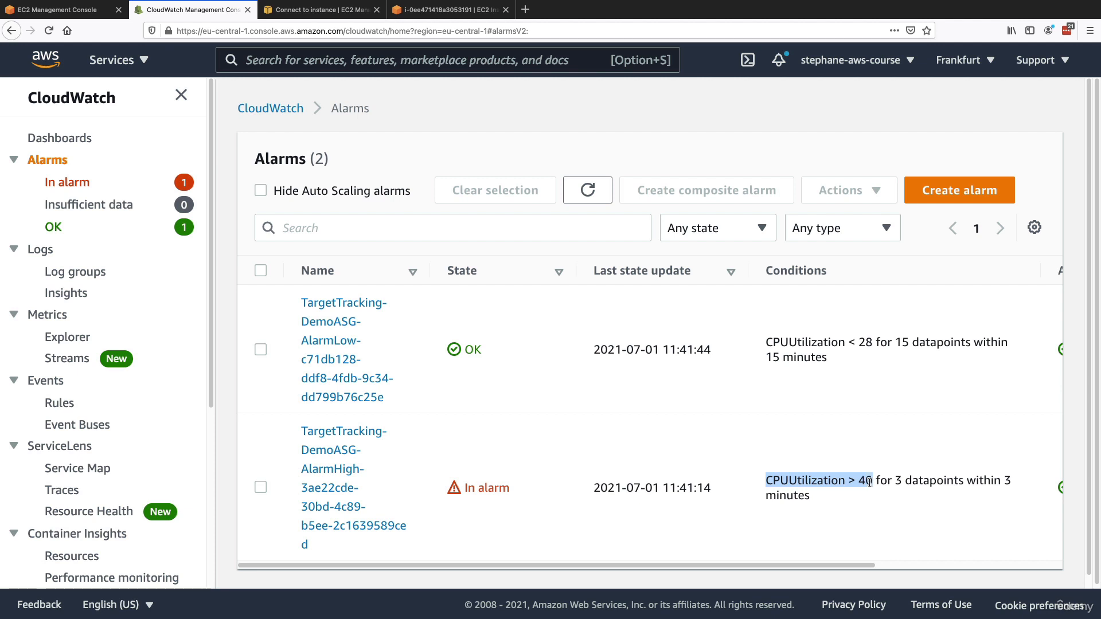
drag(895, 482, 975, 488)
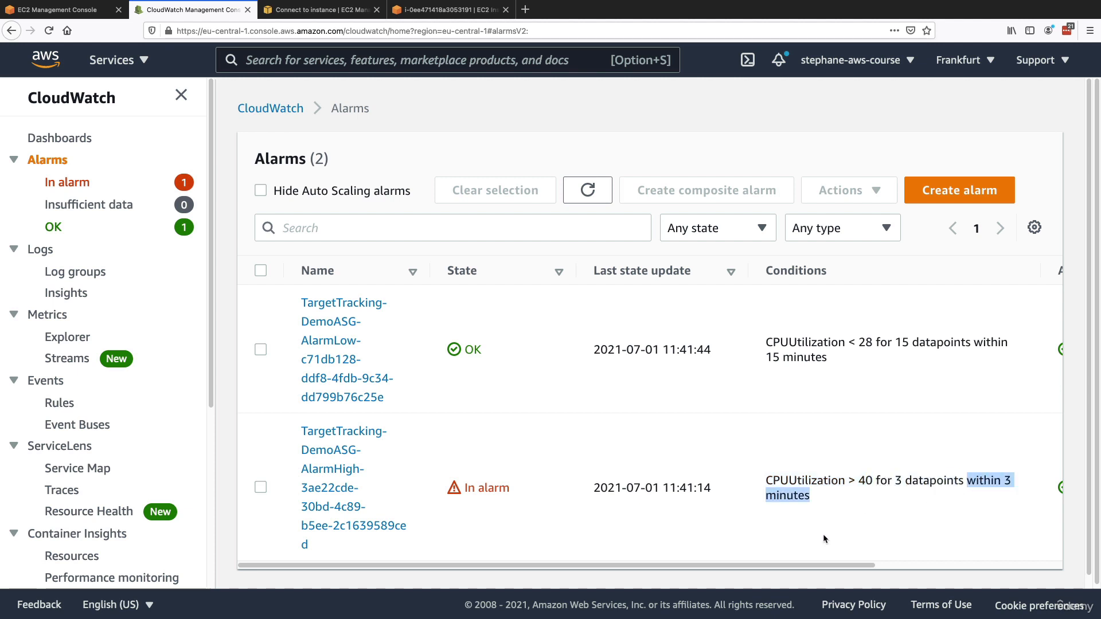
click(680, 460)
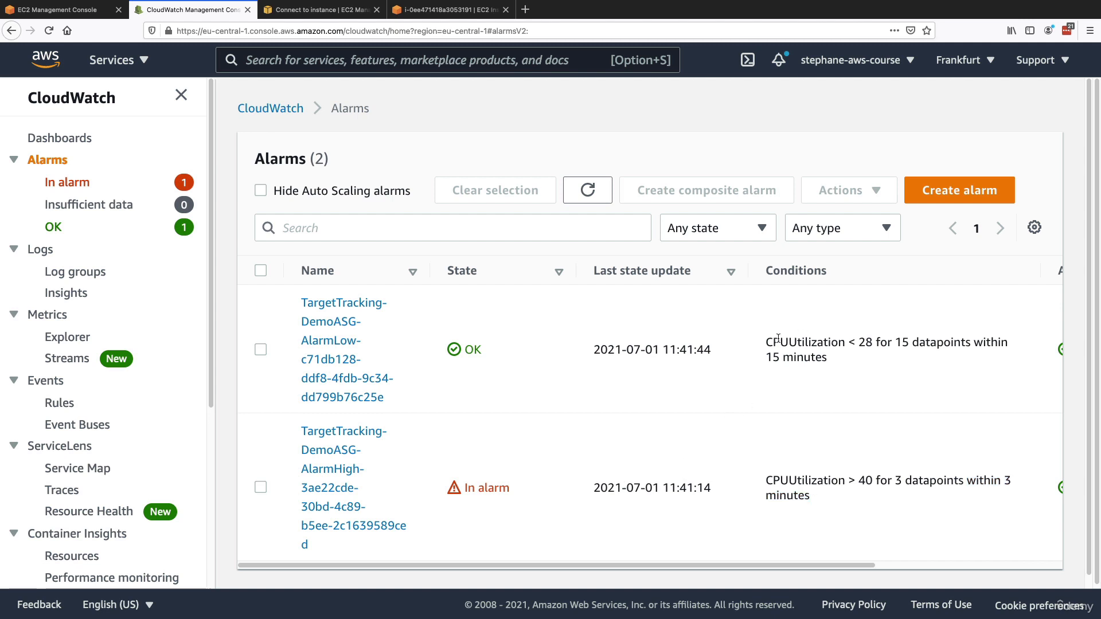
drag(780, 346, 929, 353)
click(928, 354)
drag(456, 488, 530, 493)
click(515, 537)
- View the details of DemoASG's AlarmHigh and examine its CPUUtilization graph against the threshold line
click(323, 463)
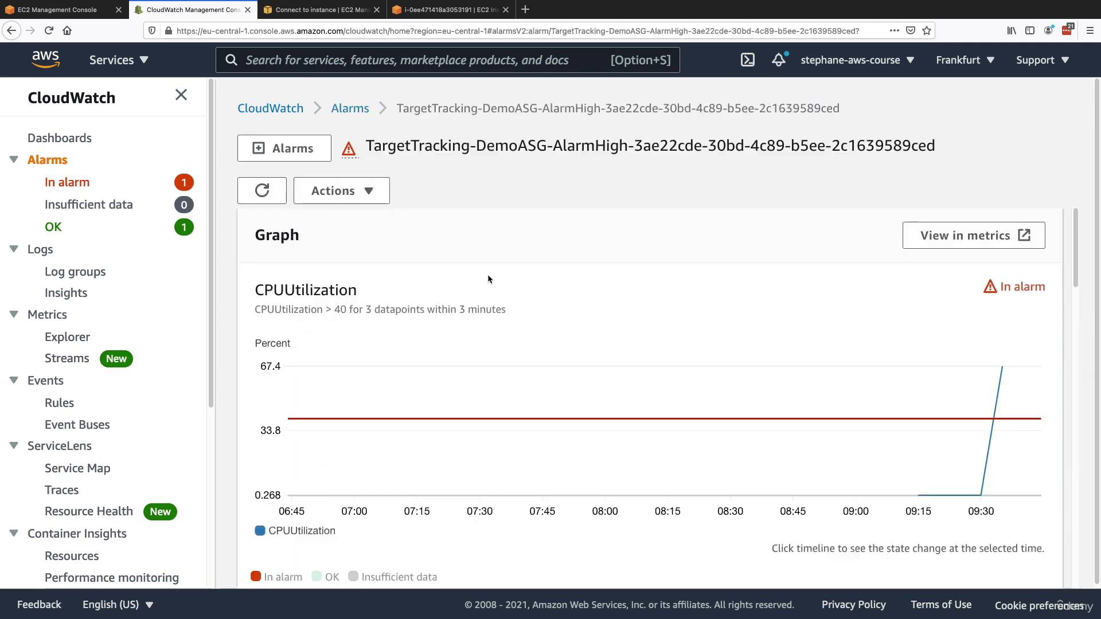
scroll(487, 274, down, 1)
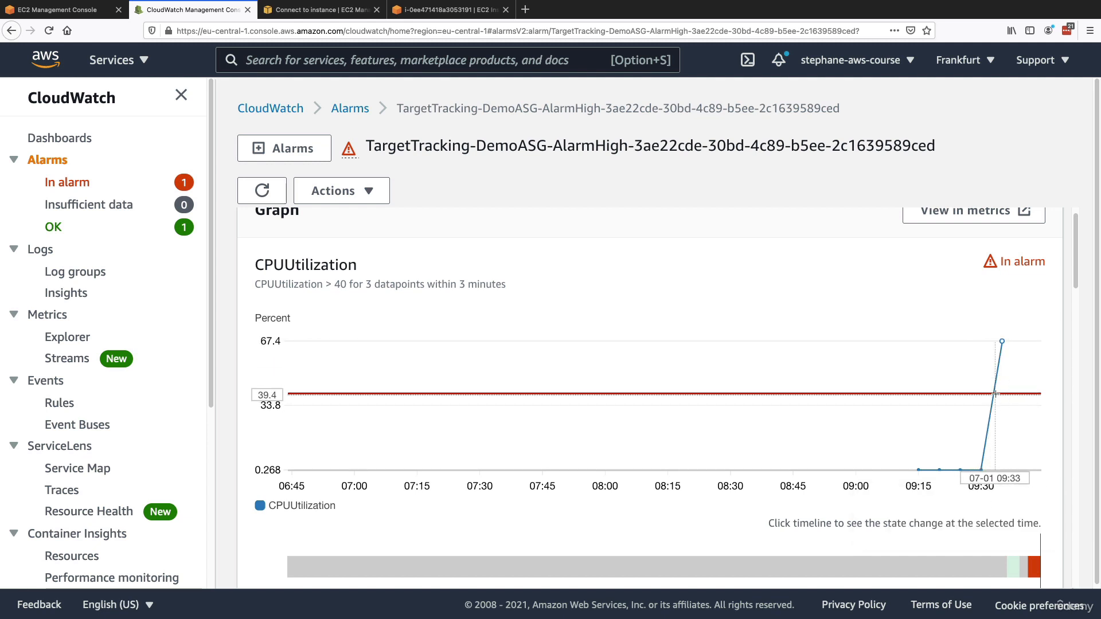
scroll(435, 258, up, 1)
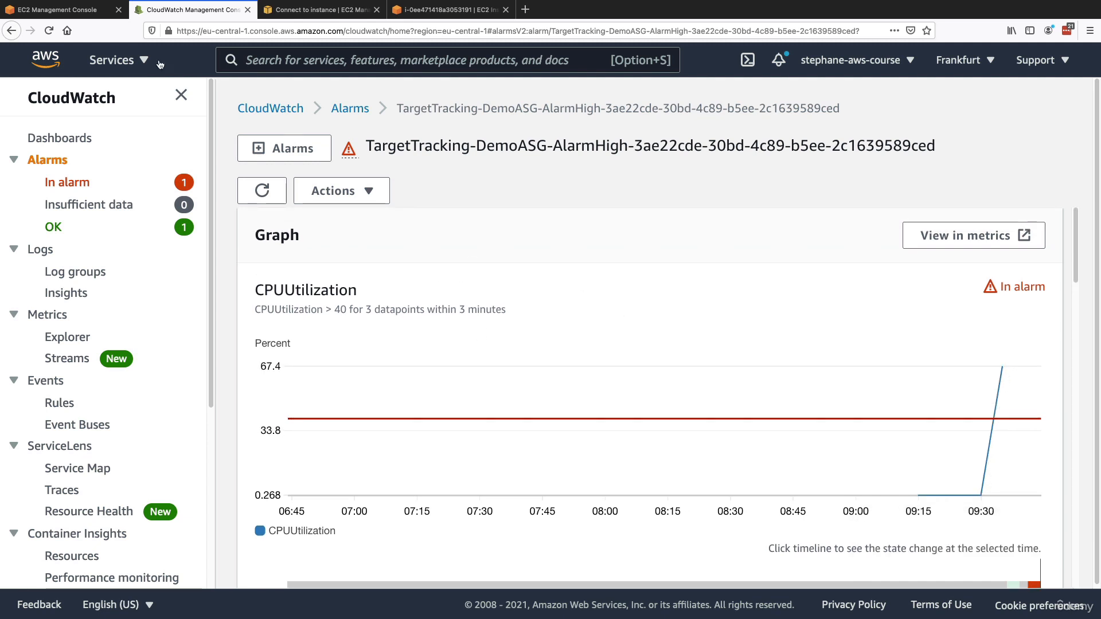
- Return to the DemoASG page in the EC2 console, dismiss the service search results and check the group's instance list
click(57, 10)
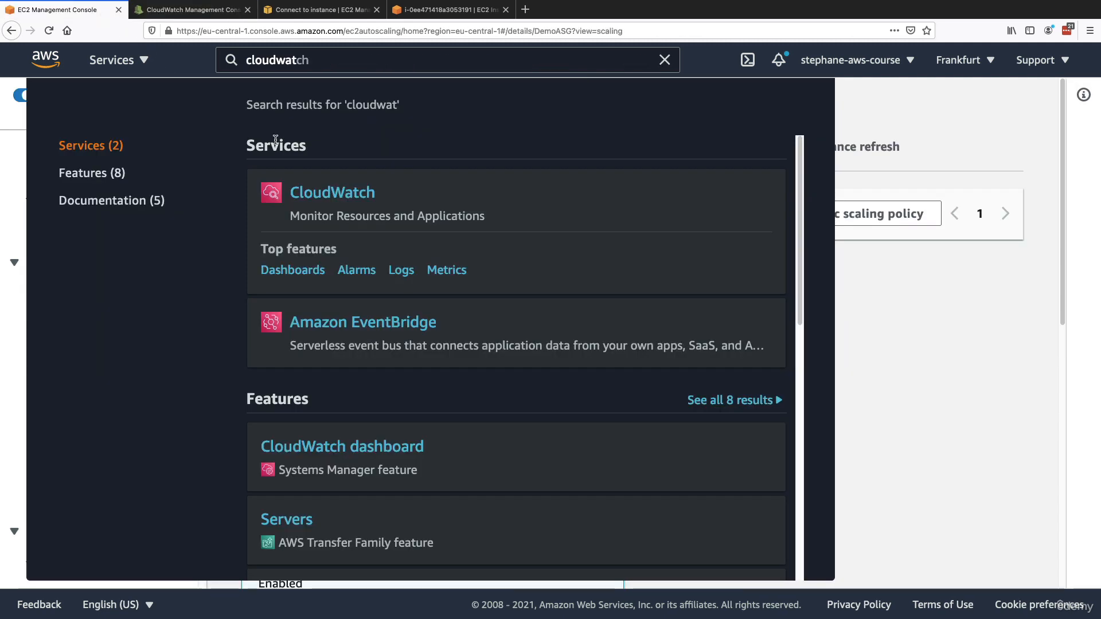
click(148, 68)
click(143, 61)
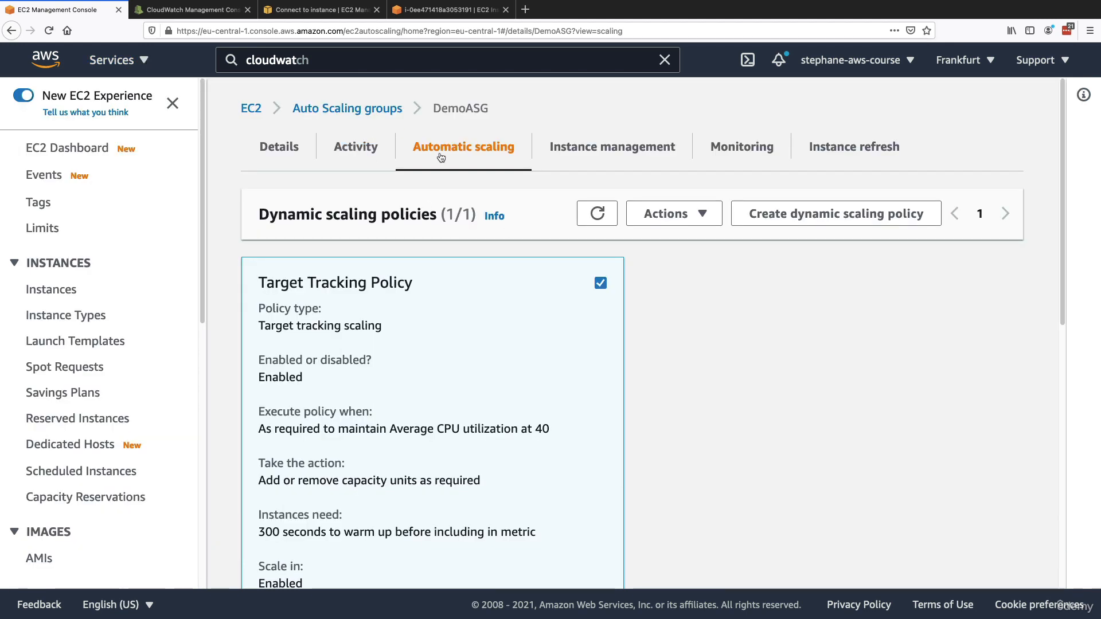
click(373, 148)
click(559, 147)
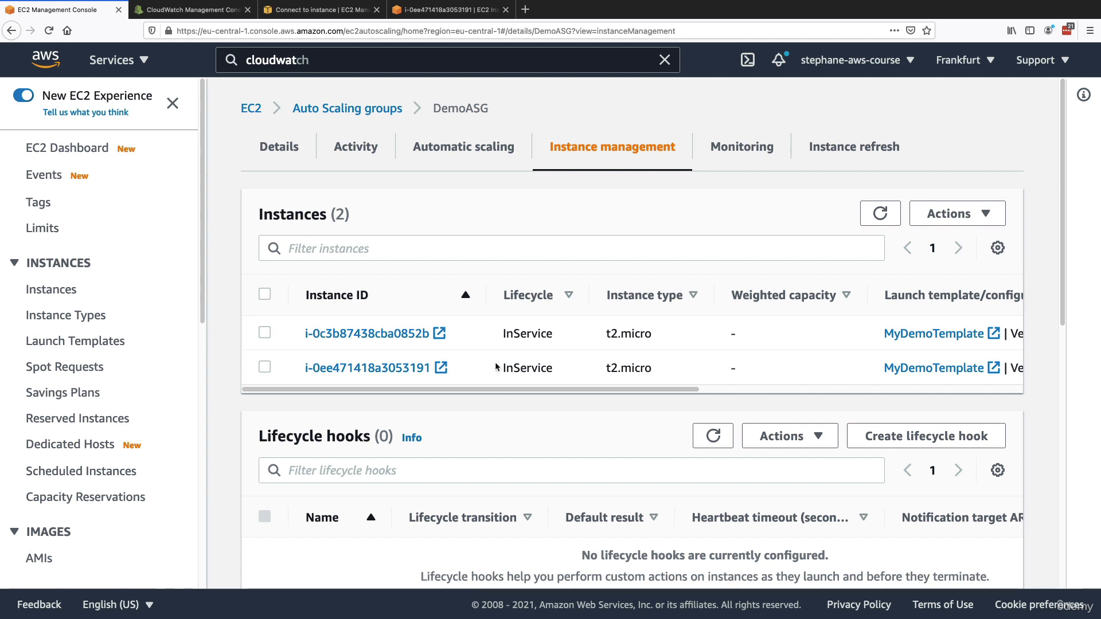
- Go to the instance terminal running stress -c 4 and close its browser tab
click(431, 16)
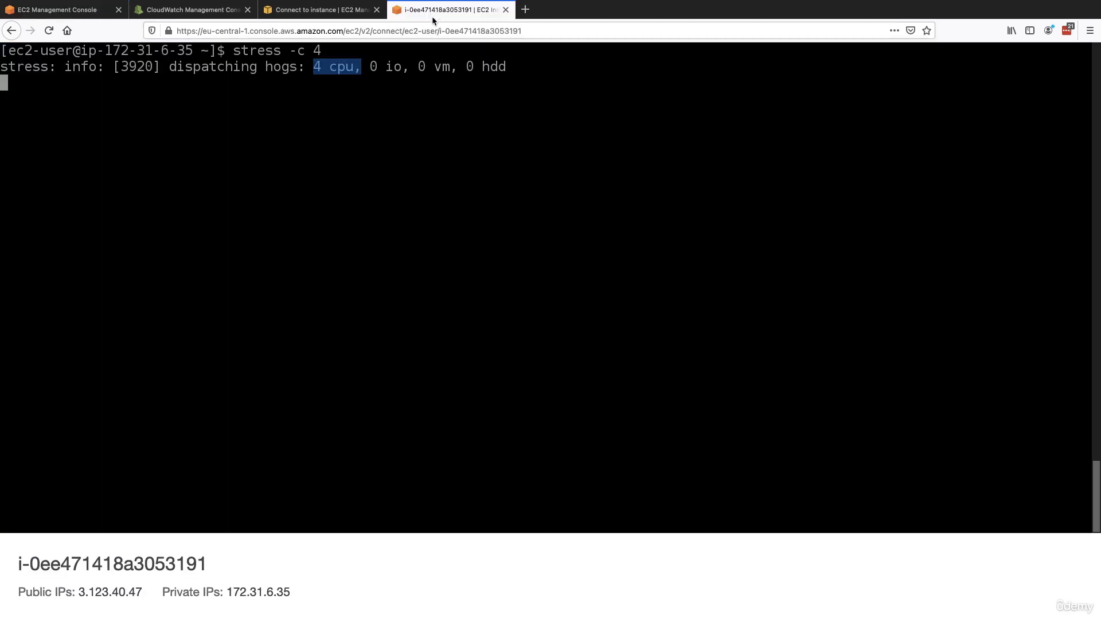
click(430, 114)
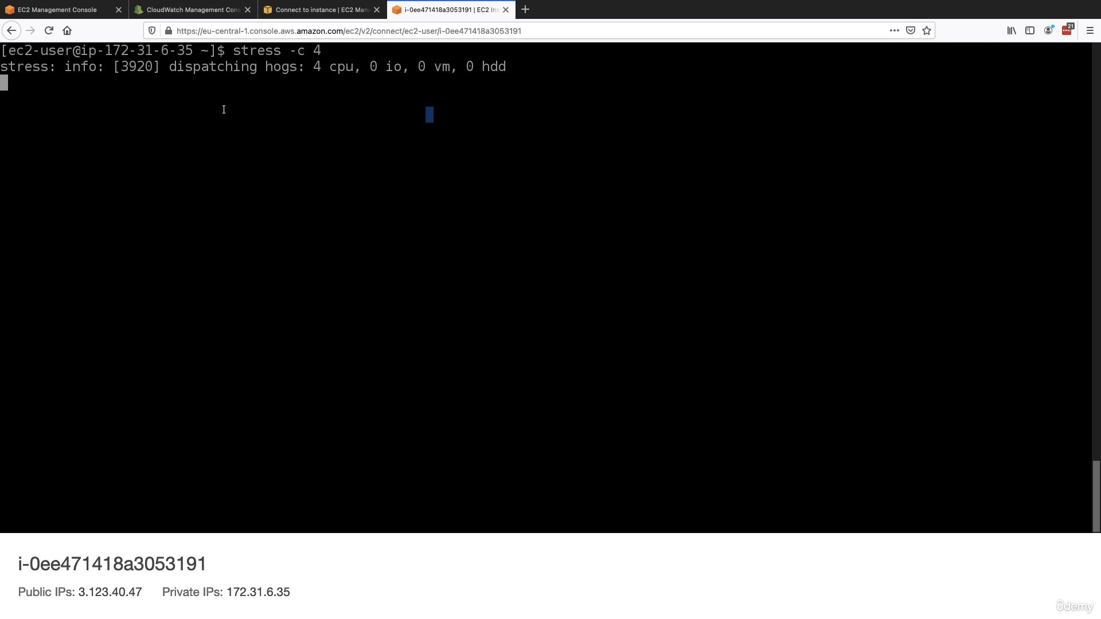
click(507, 10)
- Find instance i-0ee471418a3053191 in the EC2 instance list and reboot it
click(47, 12)
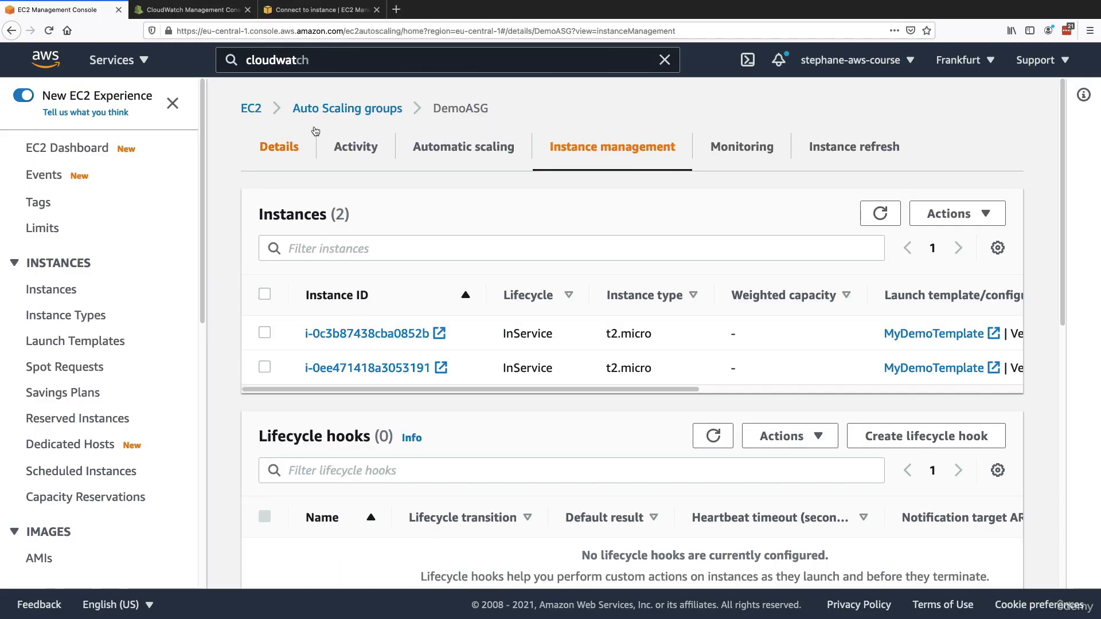
click(50, 289)
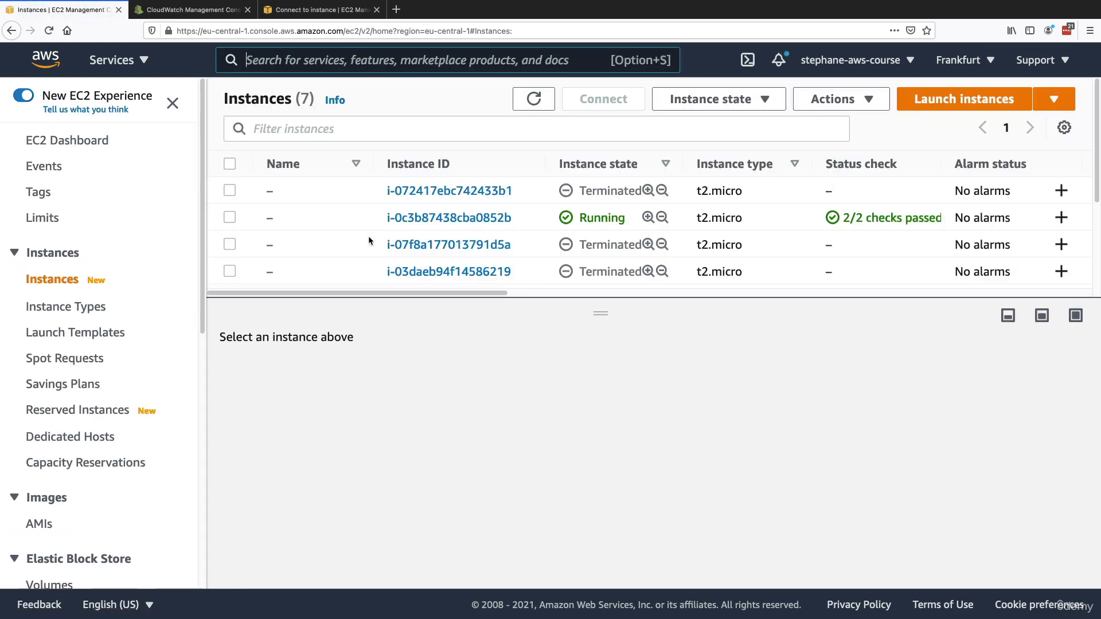
scroll(368, 236, down, 5)
click(237, 227)
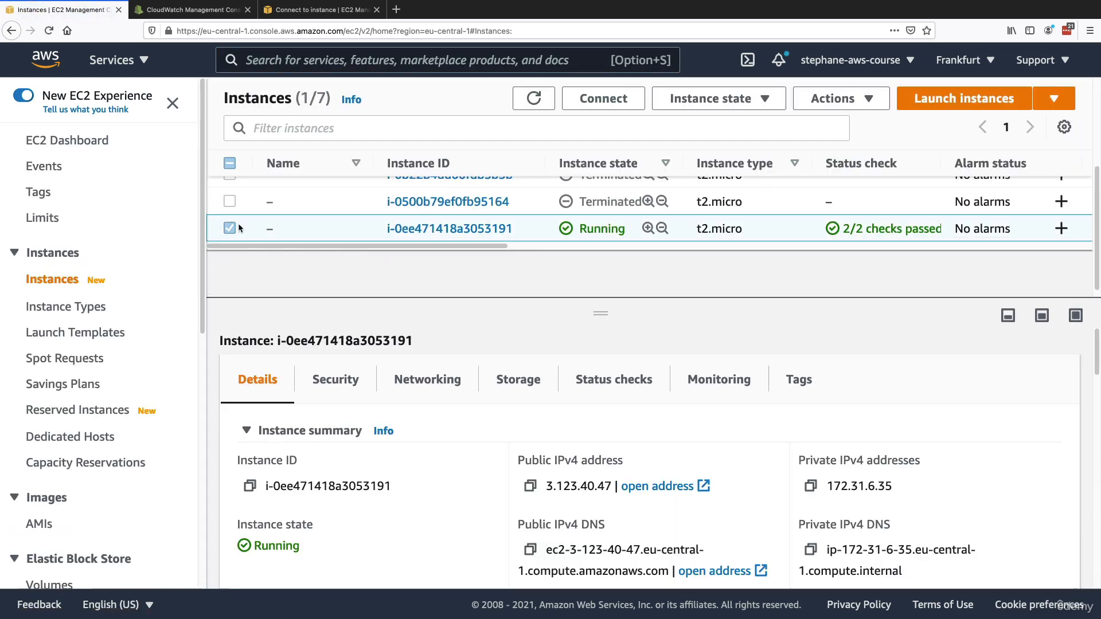
scroll(368, 236, up, 3)
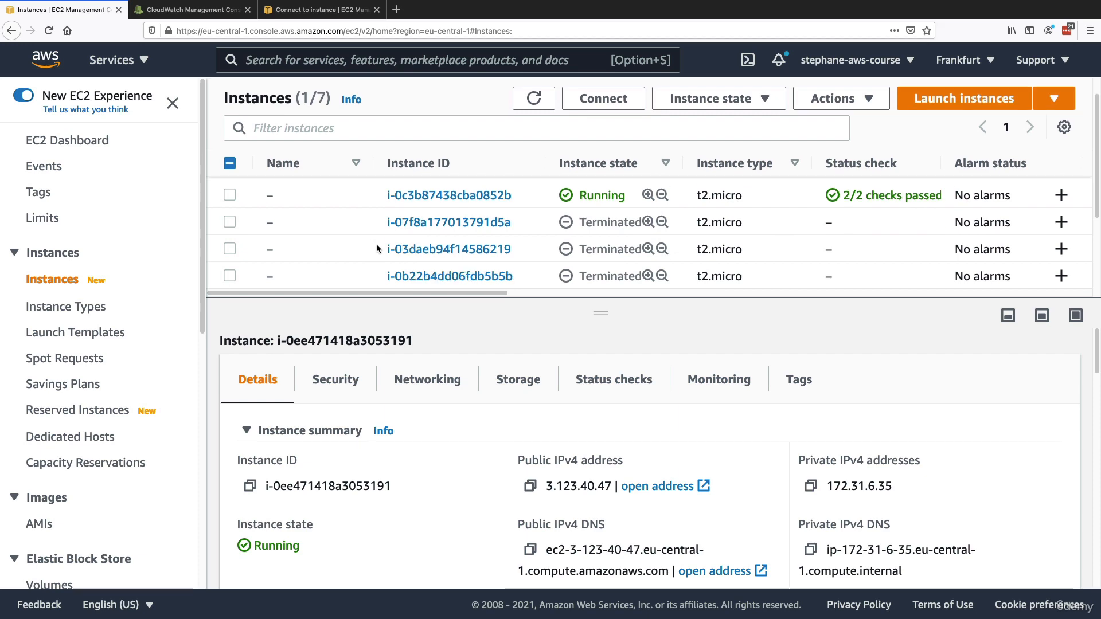
scroll(376, 243, down, 3)
click(687, 103)
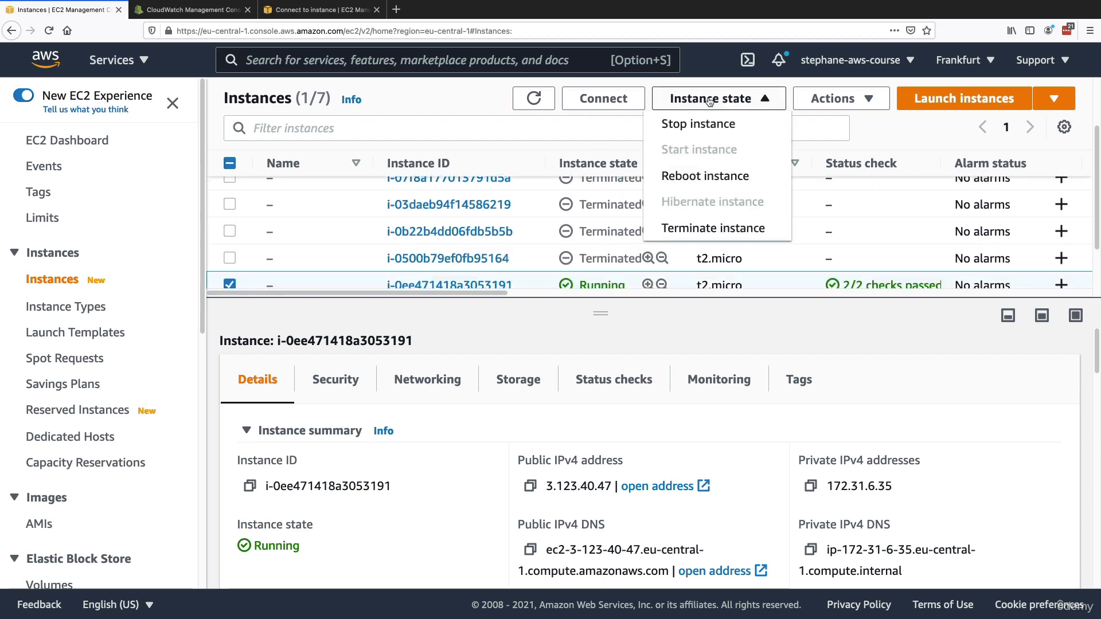
click(713, 173)
click(876, 482)
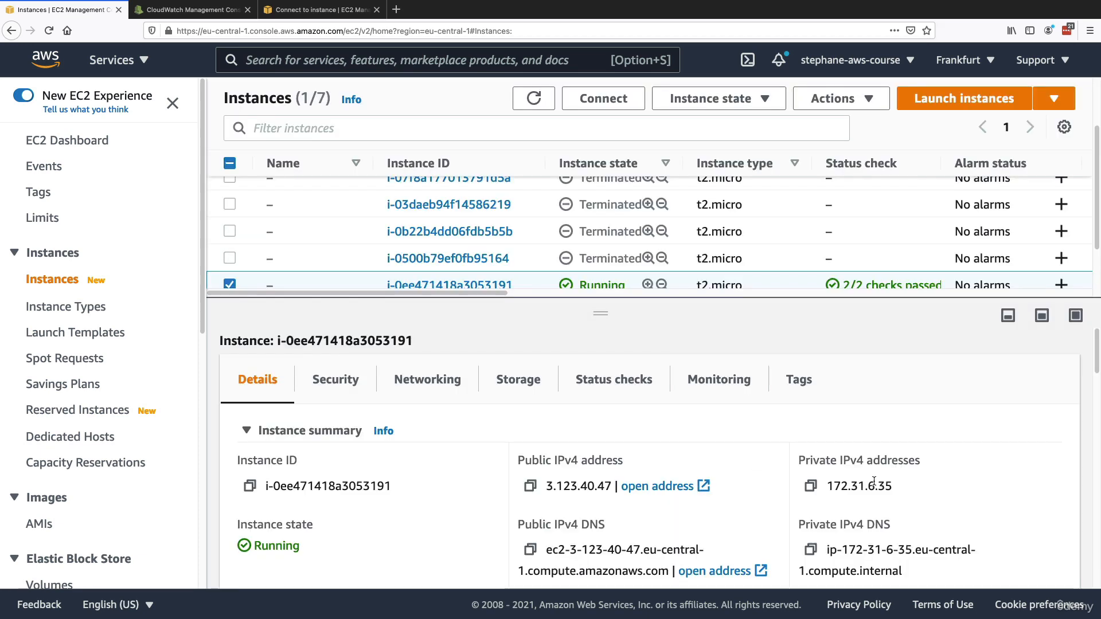
- Add instance i-0c3b87438cba0852b to the selection and reboot both selected instances
click(230, 260)
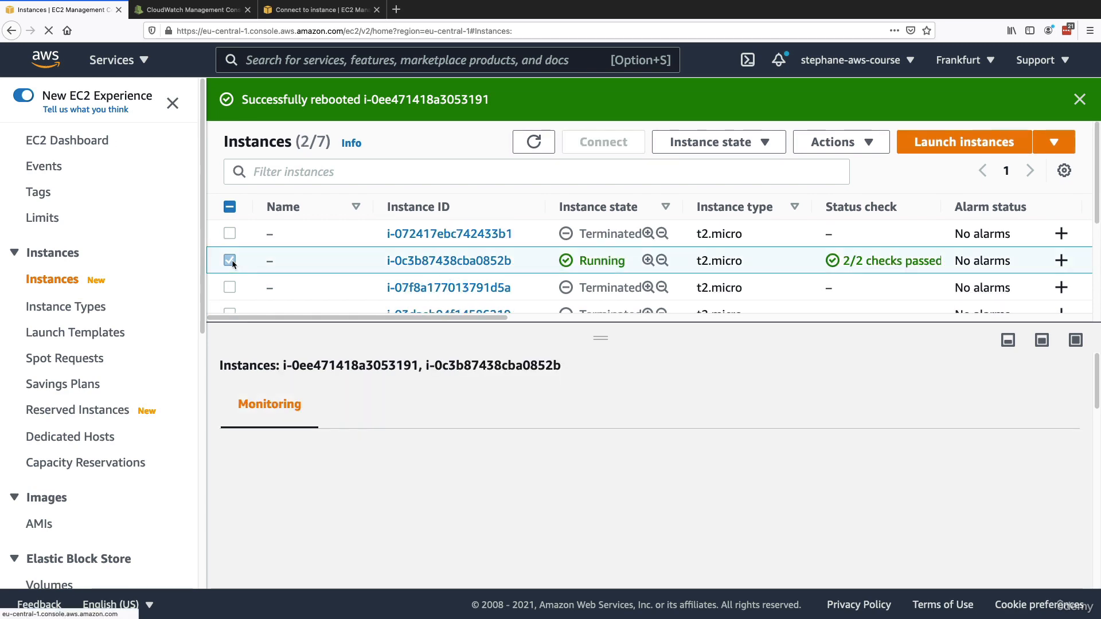
click(717, 142)
click(709, 218)
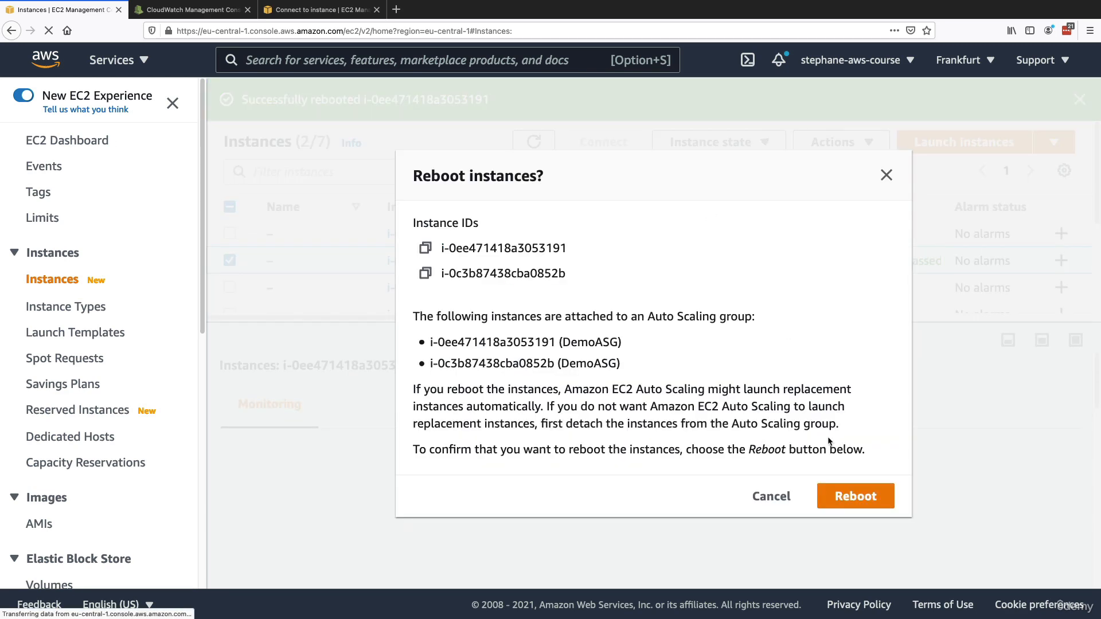
click(853, 428)
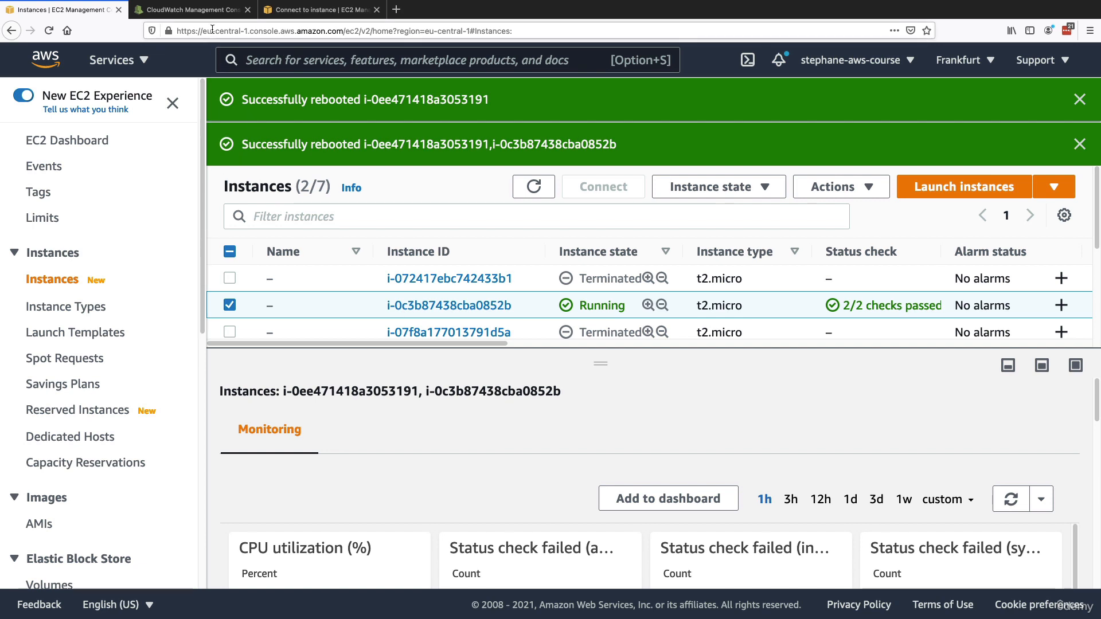
- Open DemoASG from the Auto Scaling groups list and look through its activity history
scroll(150, 343, down, 5)
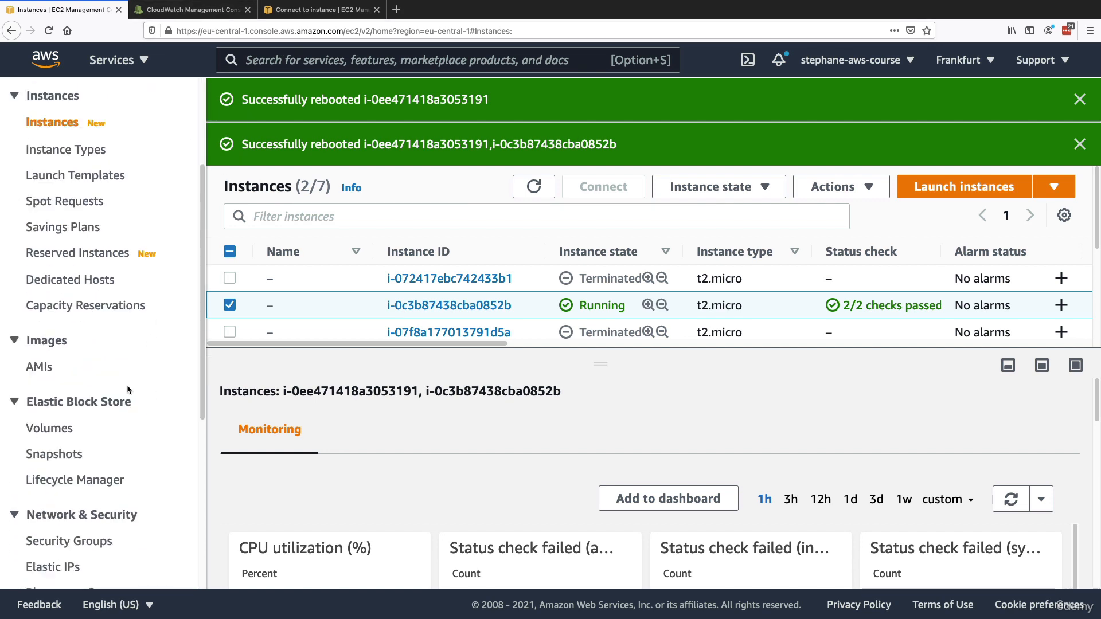
scroll(115, 413, down, 8)
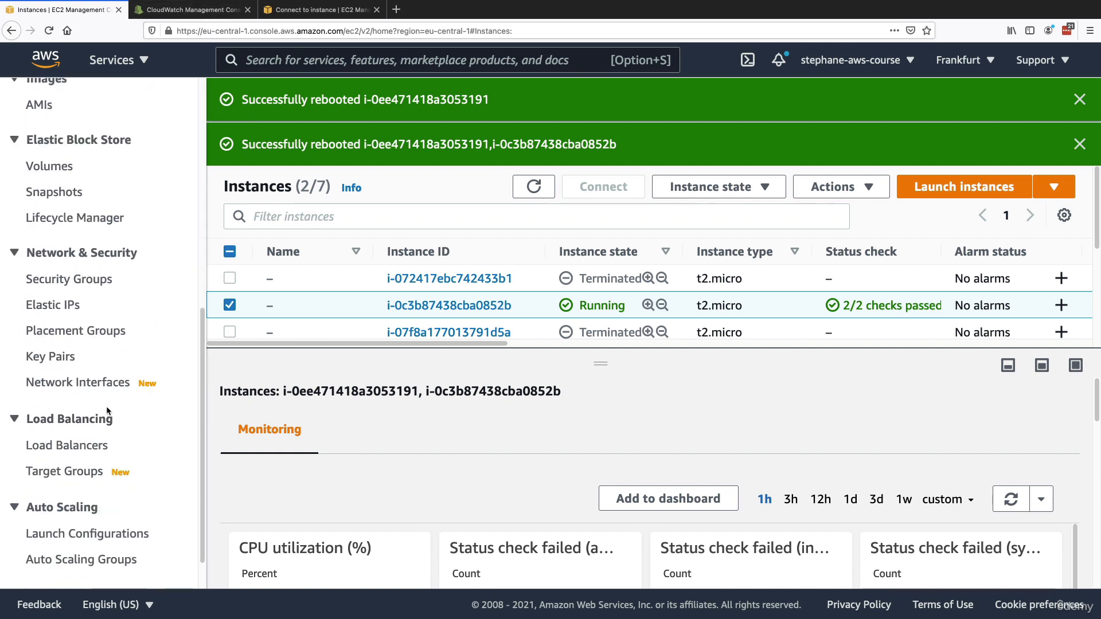
click(107, 556)
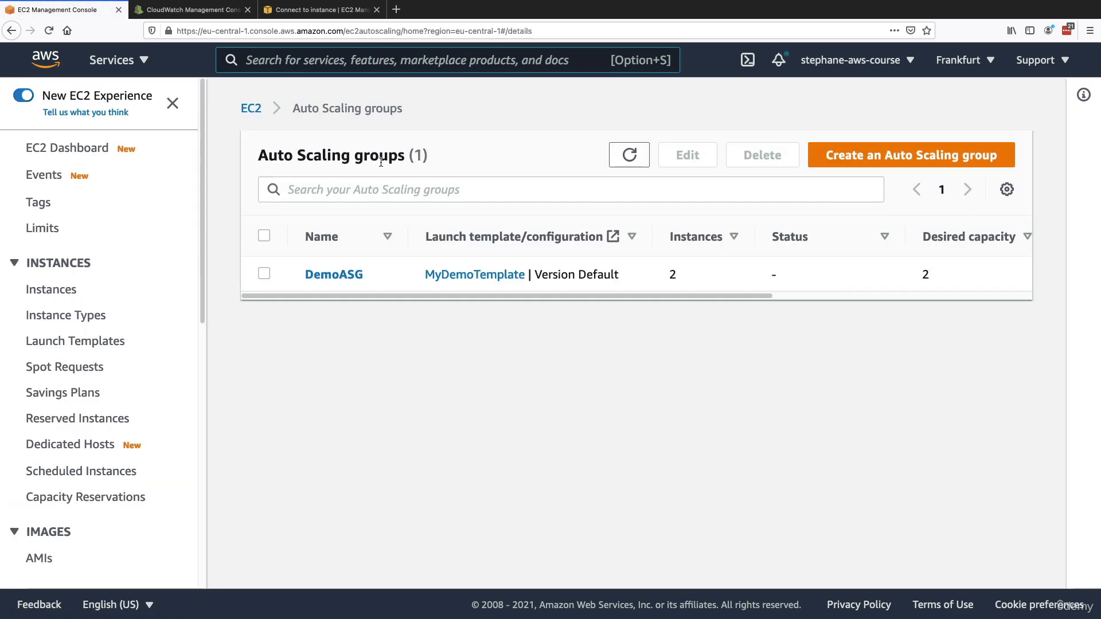
click(344, 274)
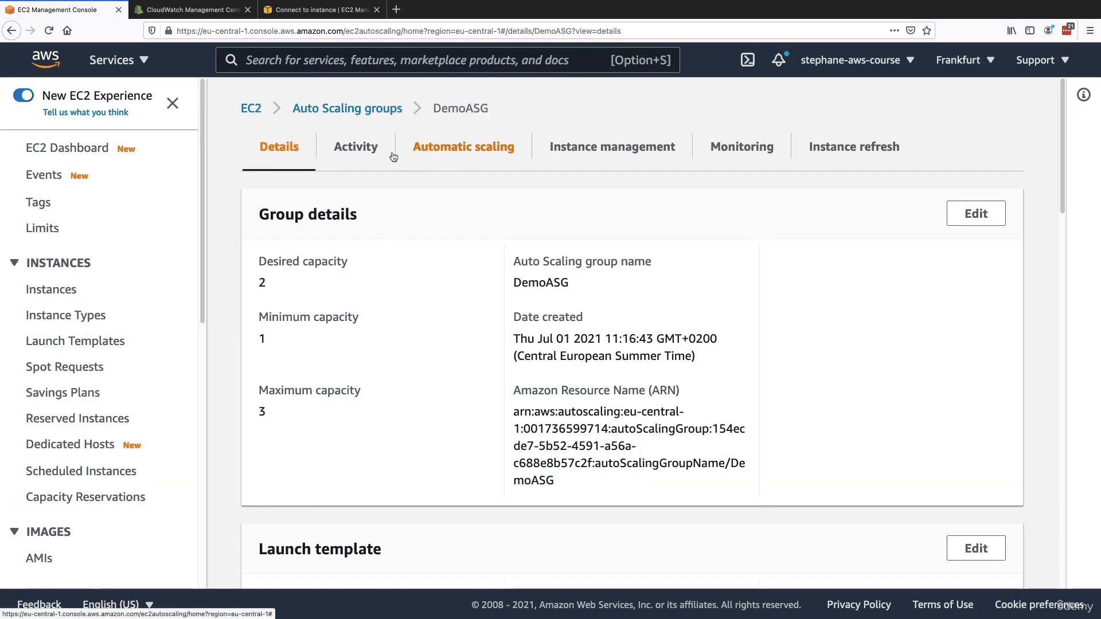
click(356, 147)
scroll(436, 309, down, 7)
scroll(438, 317, up, 4)
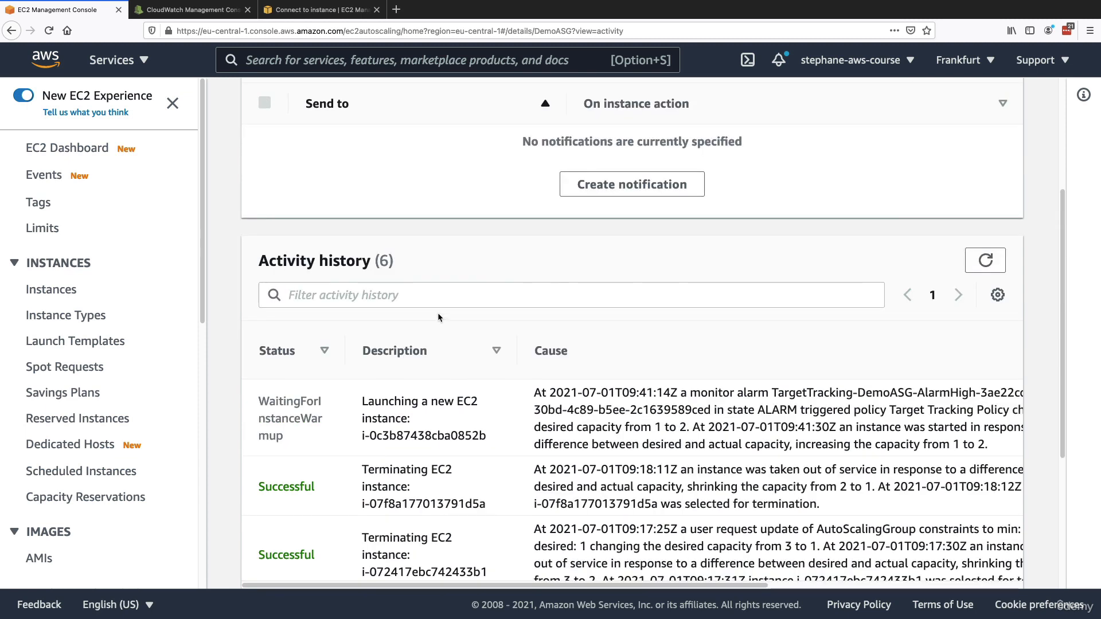
scroll(384, 399, up, 4)
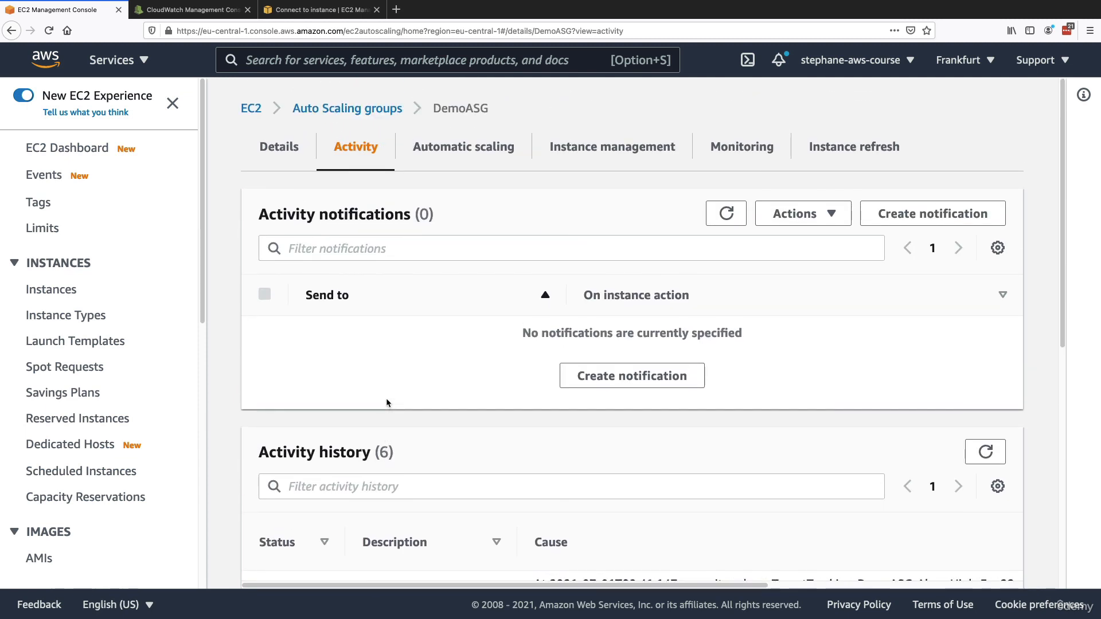
- Read the cause of the newest launch entry in the activity history, highlighting its desired capacity change
scroll(755, 431, down, 3)
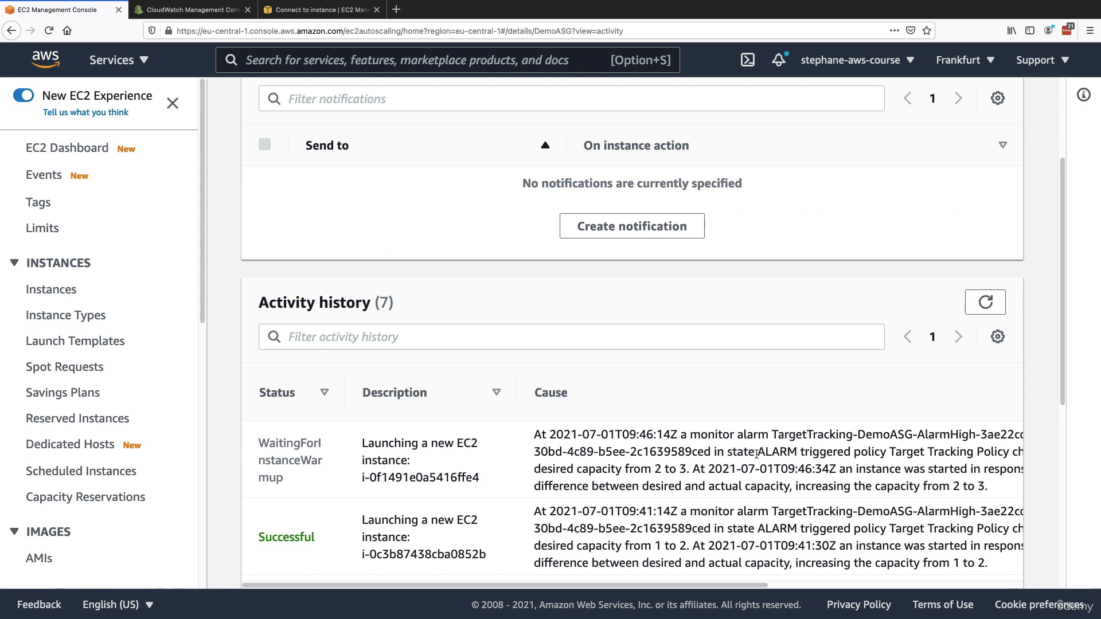
drag(534, 469, 702, 469)
click(700, 469)
scroll(514, 184, up, 3)
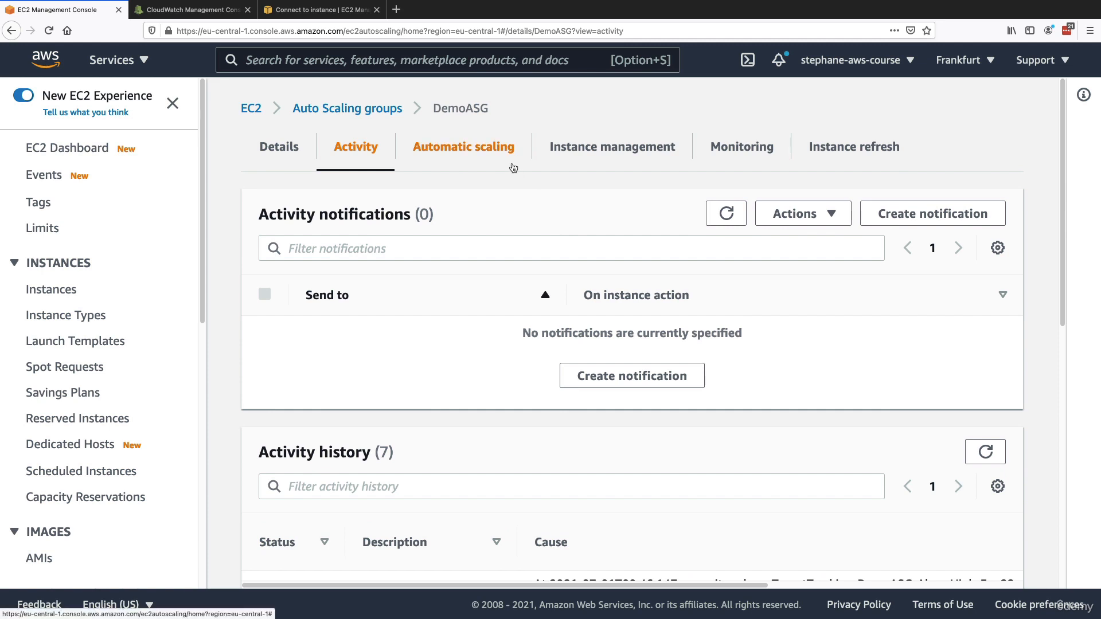
- Check DemoASG's instance list and review the newest termination entries in its activity history
click(596, 151)
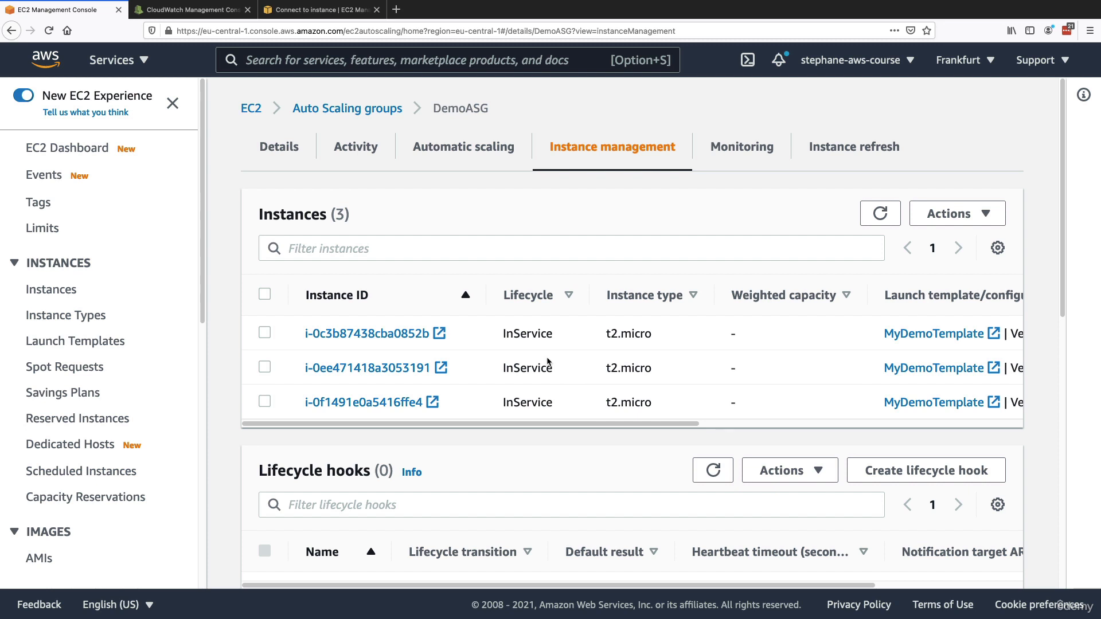
click(356, 147)
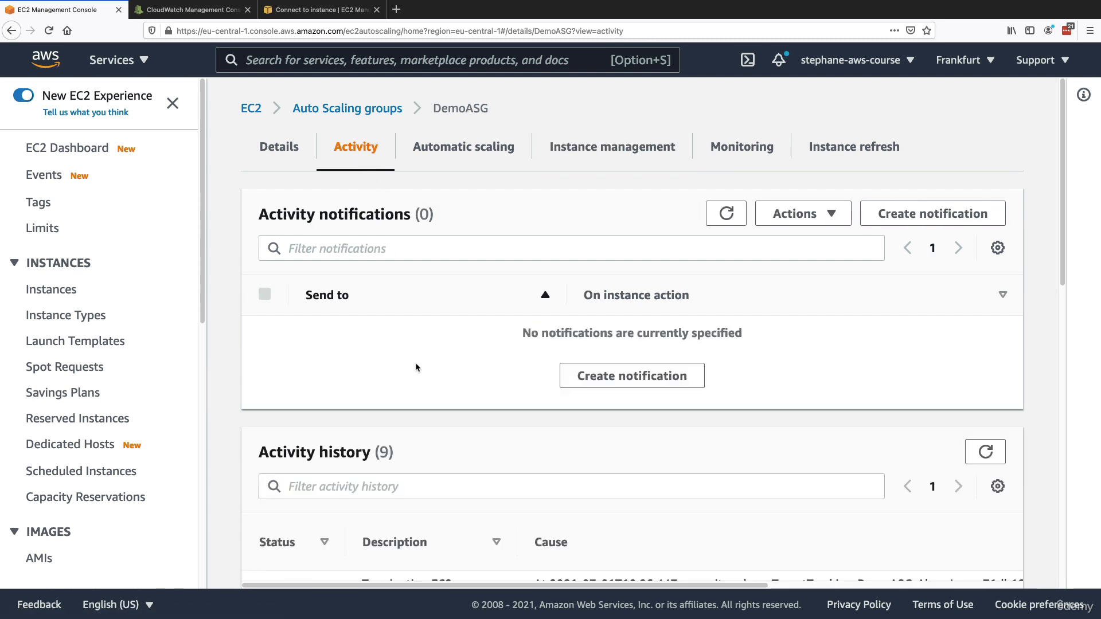
scroll(419, 372, down, 1)
scroll(422, 381, down, 5)
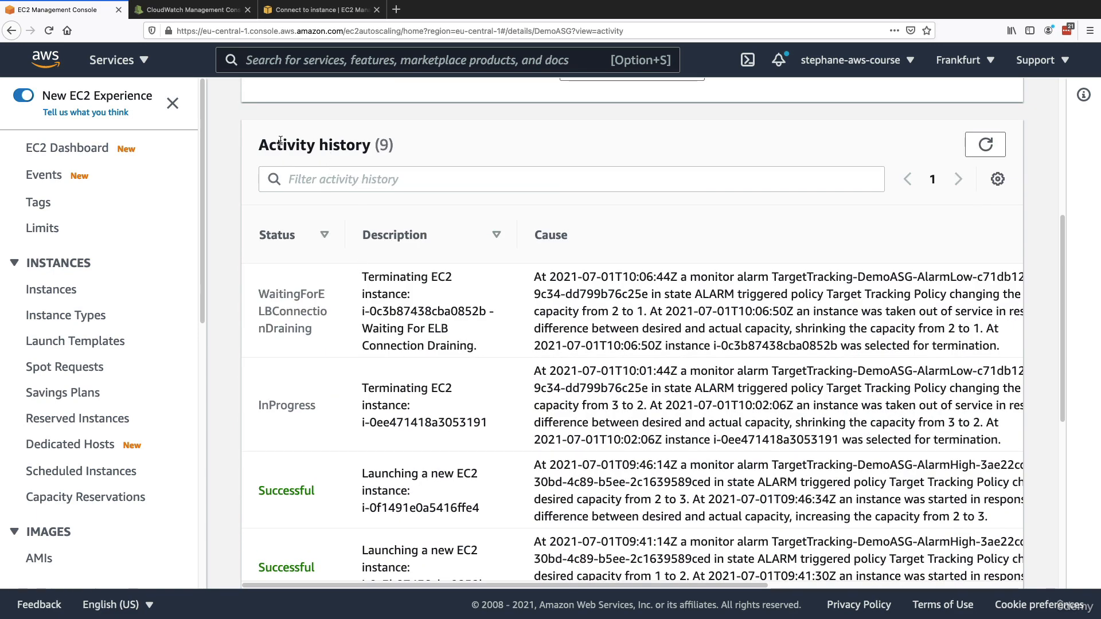
- Read the causes of the two newest termination entries in the activity history, highlighting the capacity change in each
drag(278, 142, 379, 148)
click(381, 148)
drag(379, 386, 487, 422)
click(783, 409)
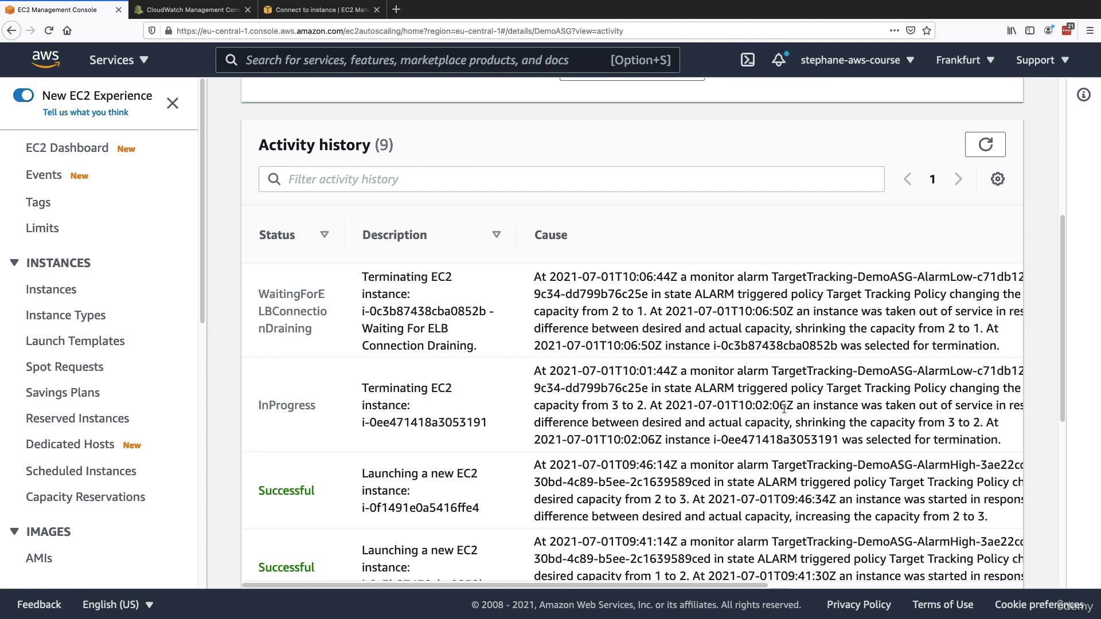
drag(671, 391, 832, 390)
click(722, 381)
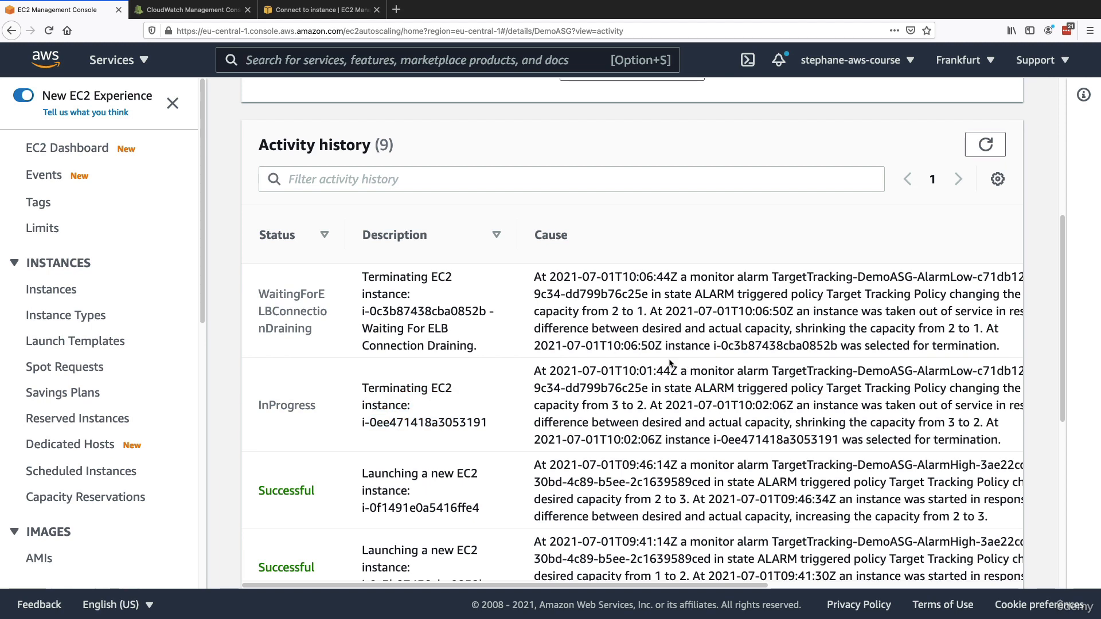
drag(573, 405, 636, 405)
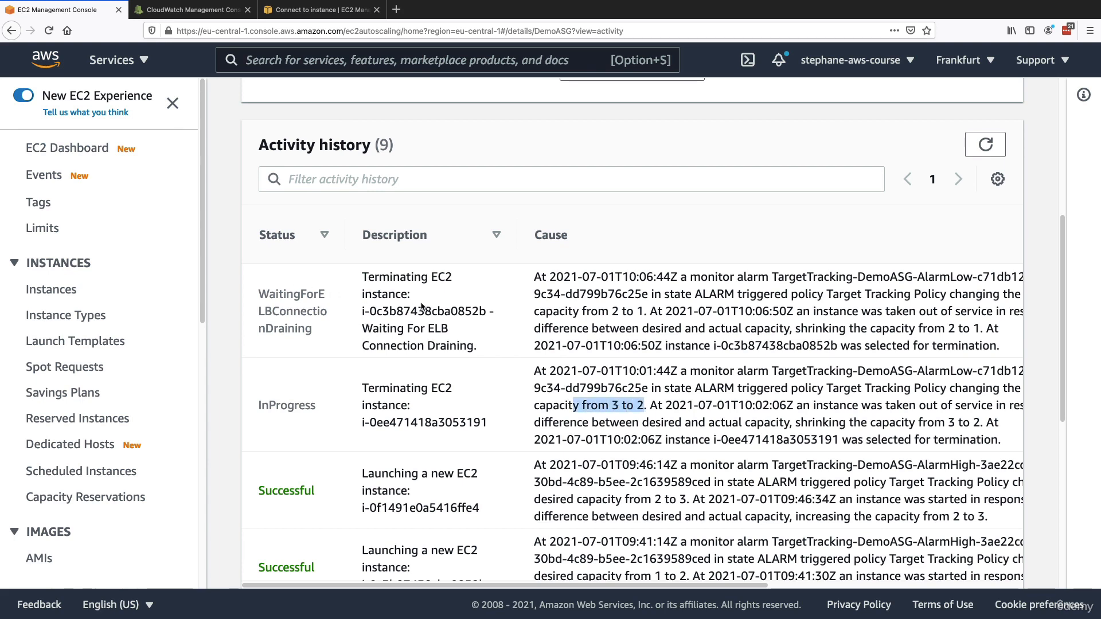
drag(583, 306, 651, 313)
- Check the lifecycle states of DemoASG's instances and view its dynamic scaling policies
scroll(653, 275, up, 5)
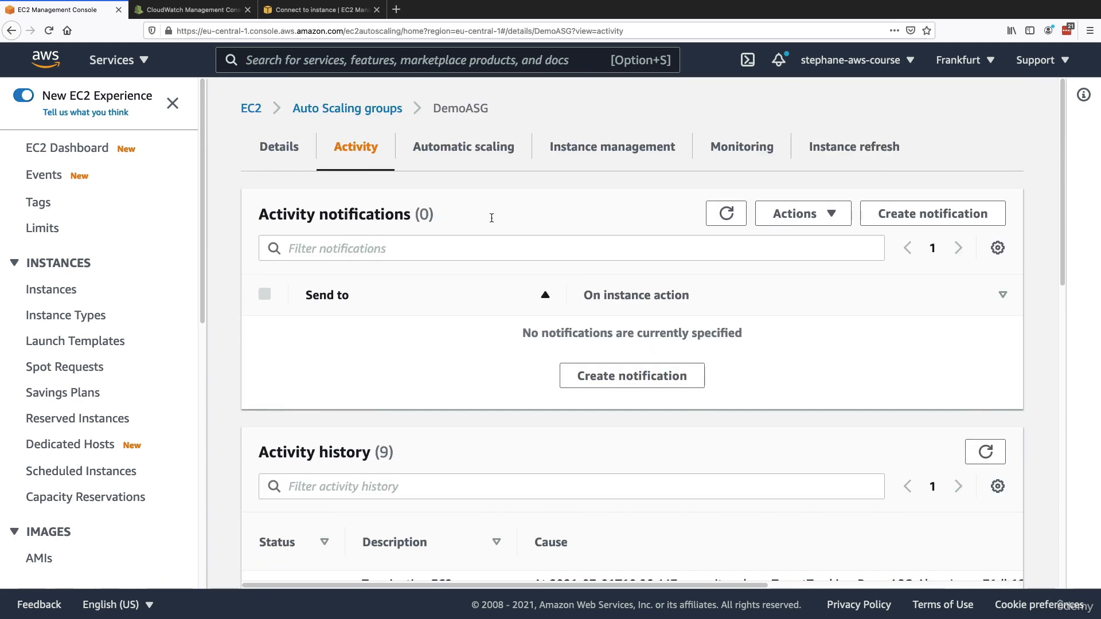
click(555, 148)
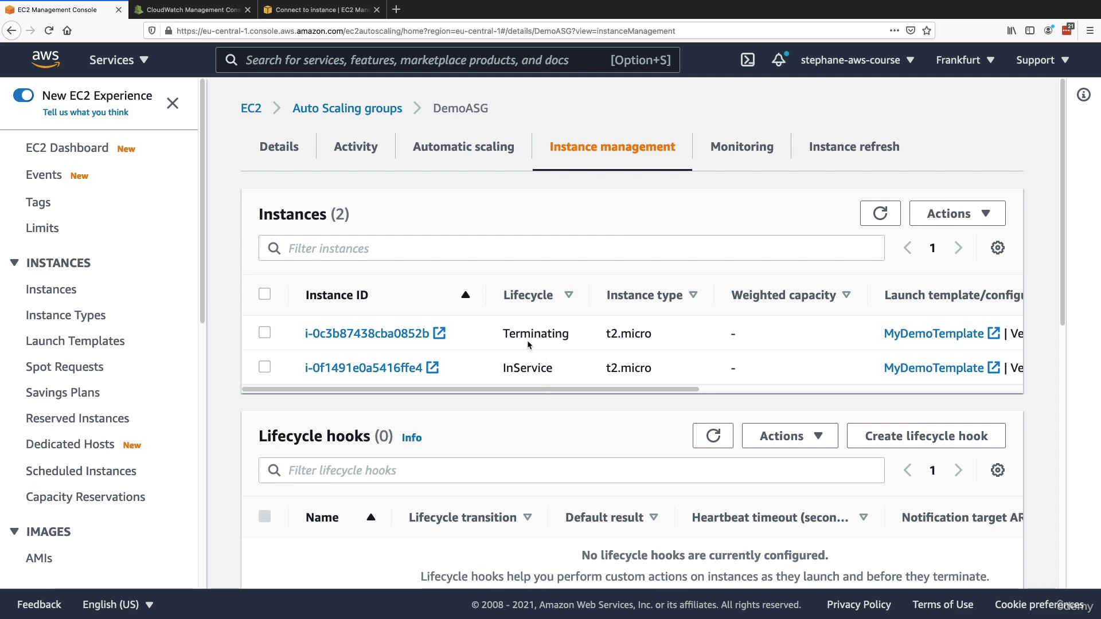
click(493, 133)
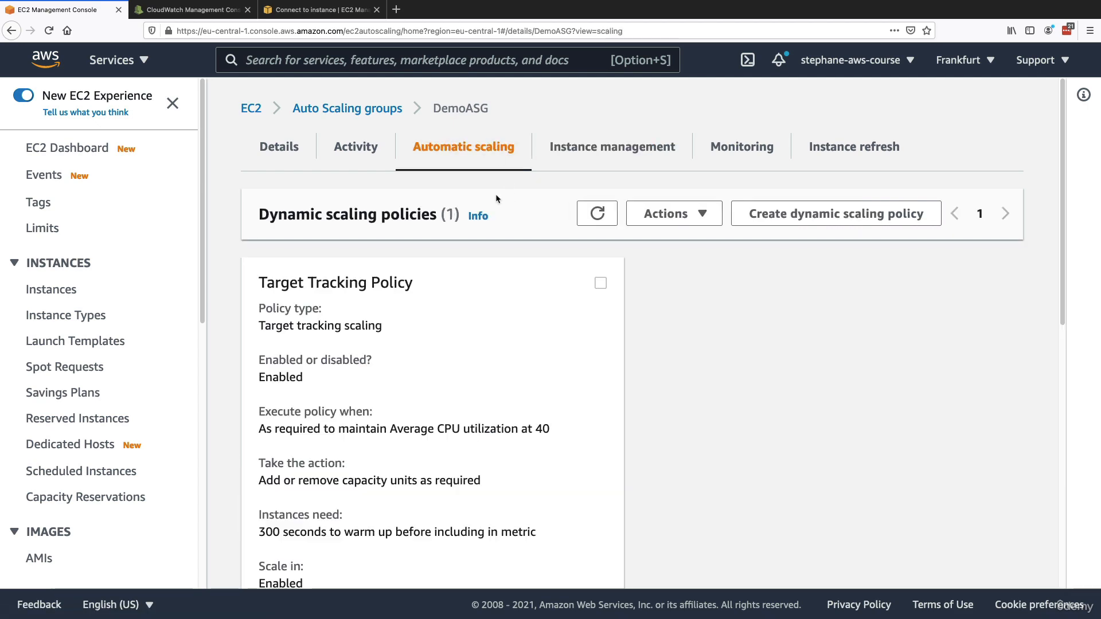
- Open the TargetTracking-DemoASG-AlarmLow alarm in CloudWatch and examine the data points on its CPUUtilization graph
key(ctrl+Tab)
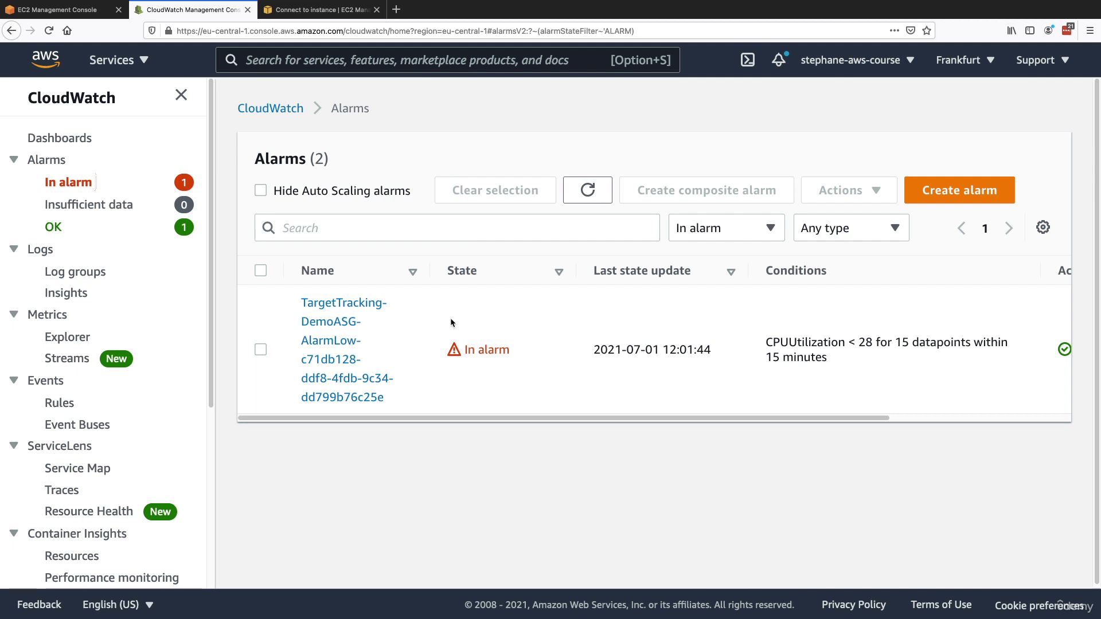
click(326, 331)
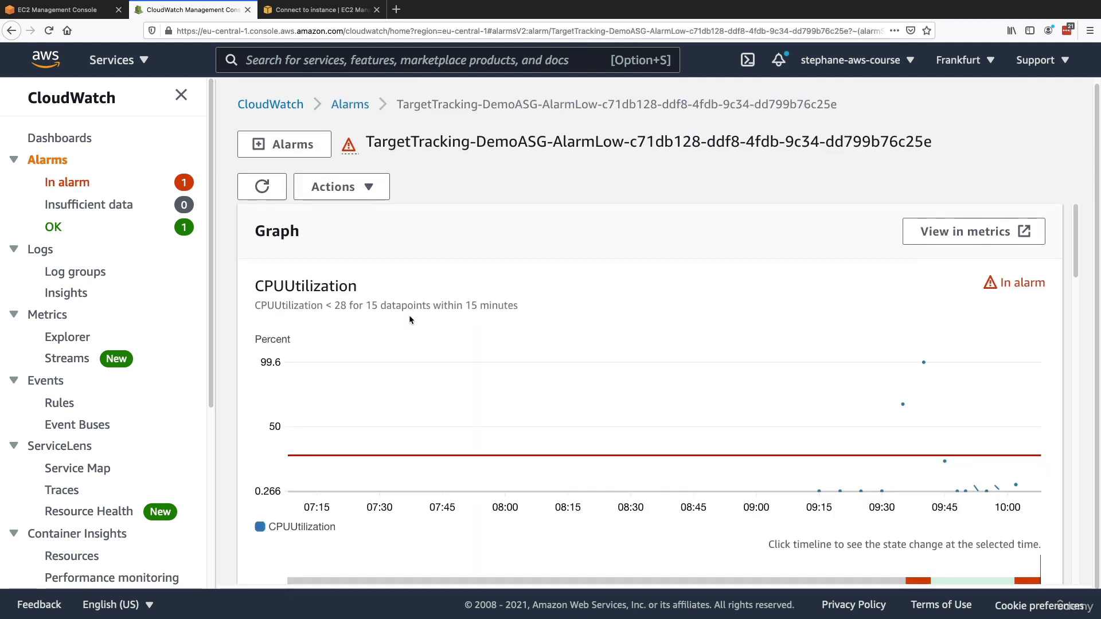
scroll(544, 356, down, 1)
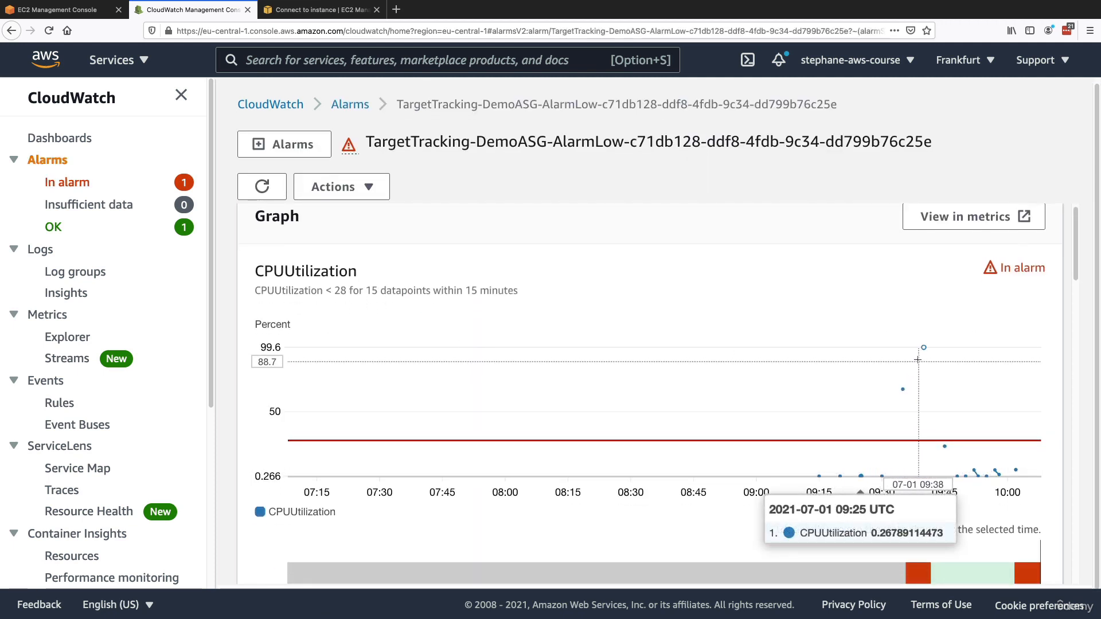
mouse_move(945, 445)
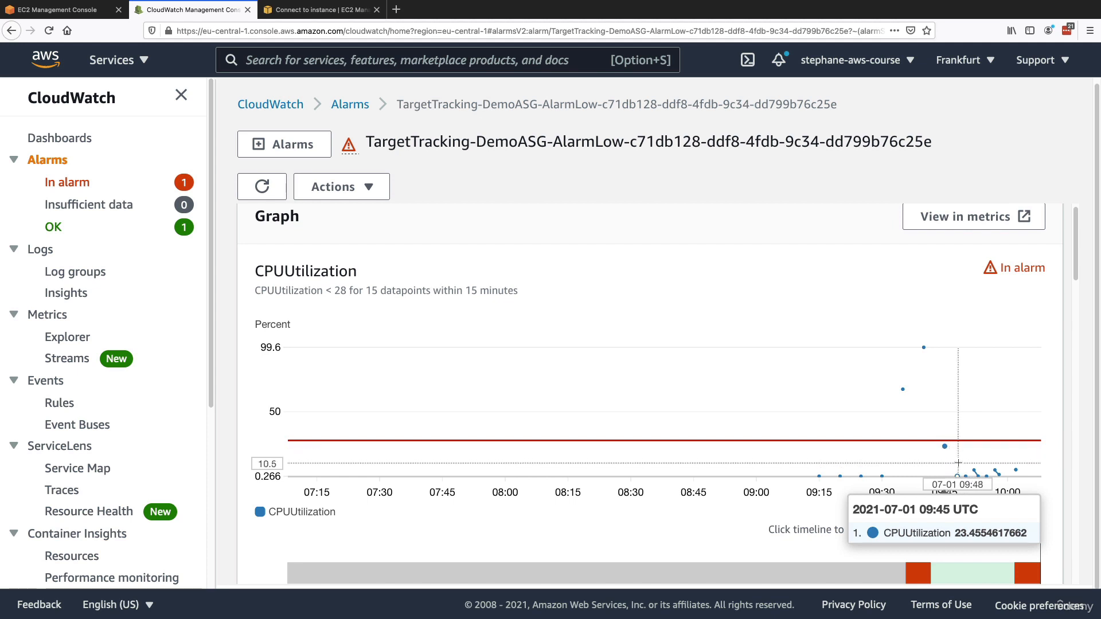
scroll(951, 459, down, 2)
scroll(944, 419, up, 2)
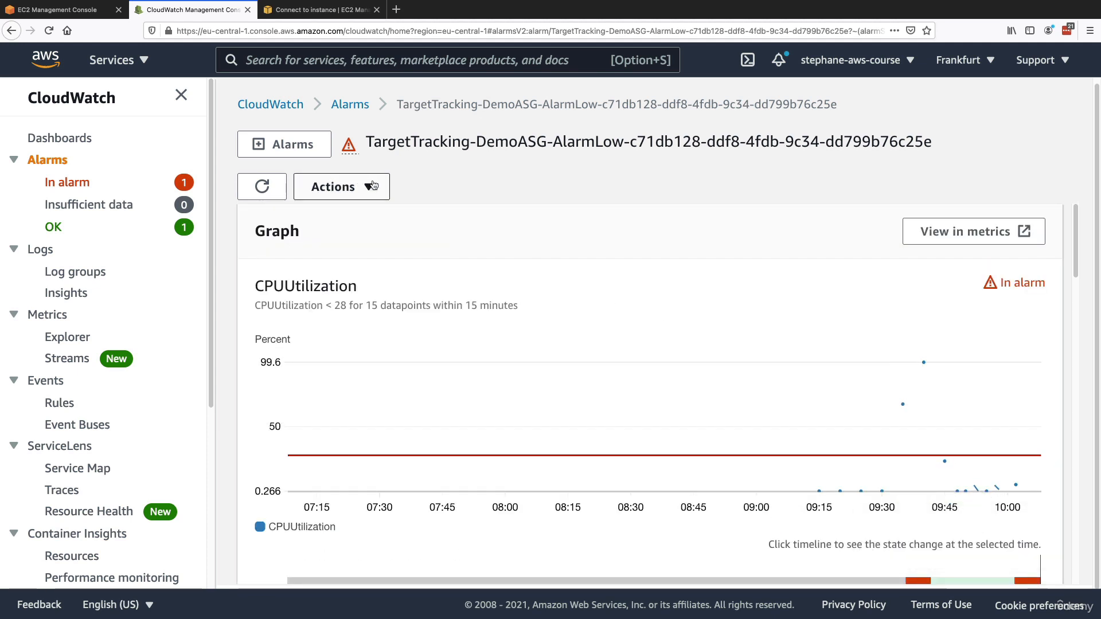
- Return to DemoASG's dynamic scaling policies in the EC2 console and delete the Target Tracking Policy
key(ctrl+shift+Tab)
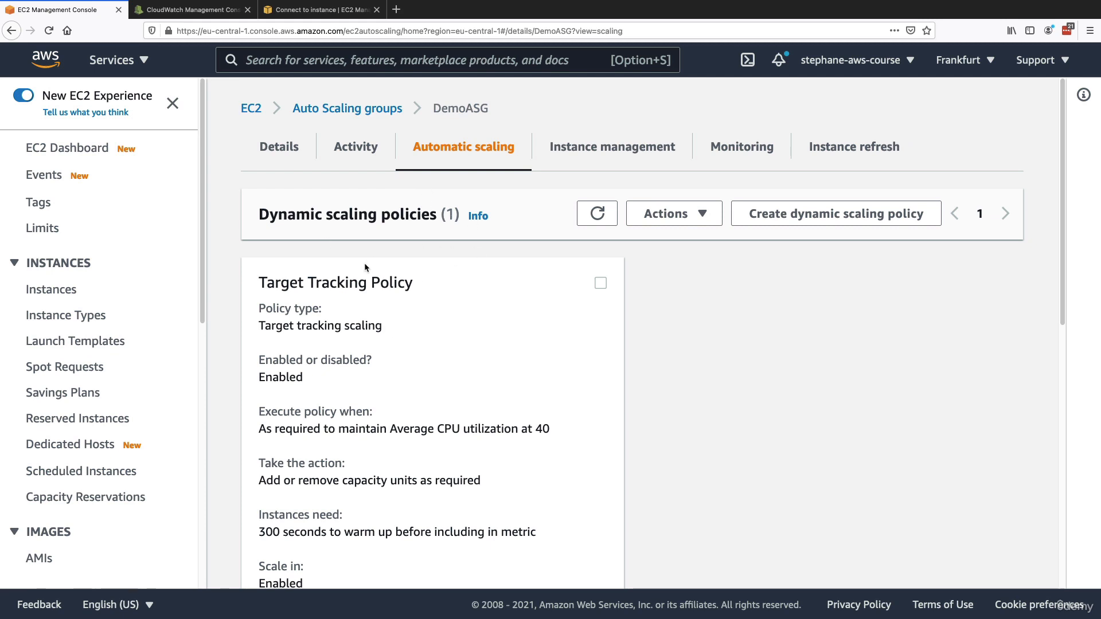
double_click(336, 281)
click(391, 294)
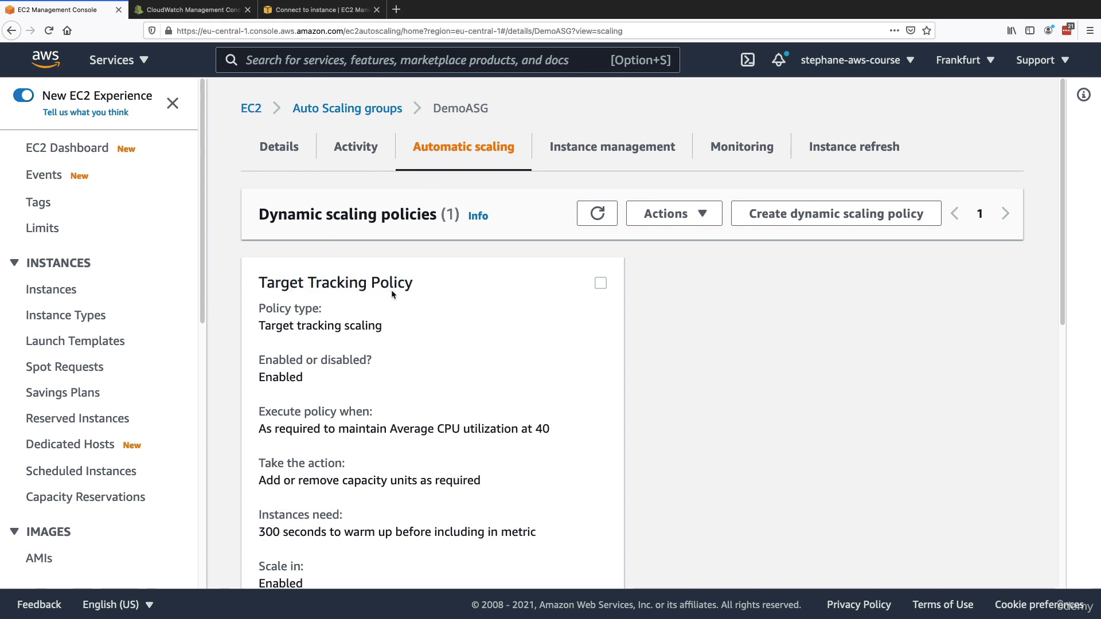
click(599, 283)
click(667, 213)
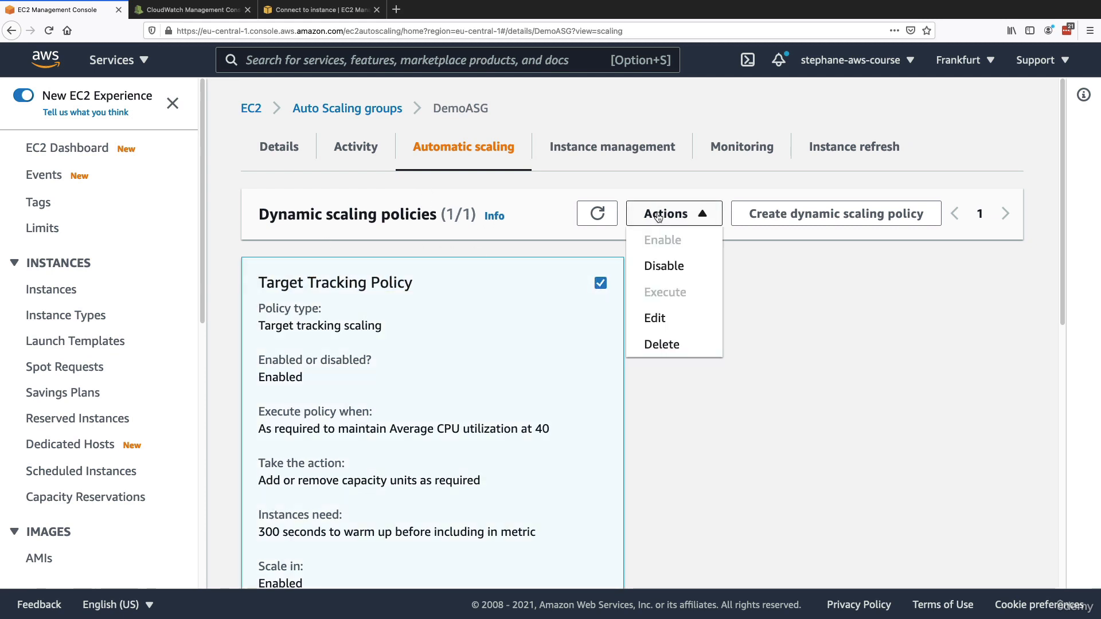
click(675, 342)
click(752, 390)
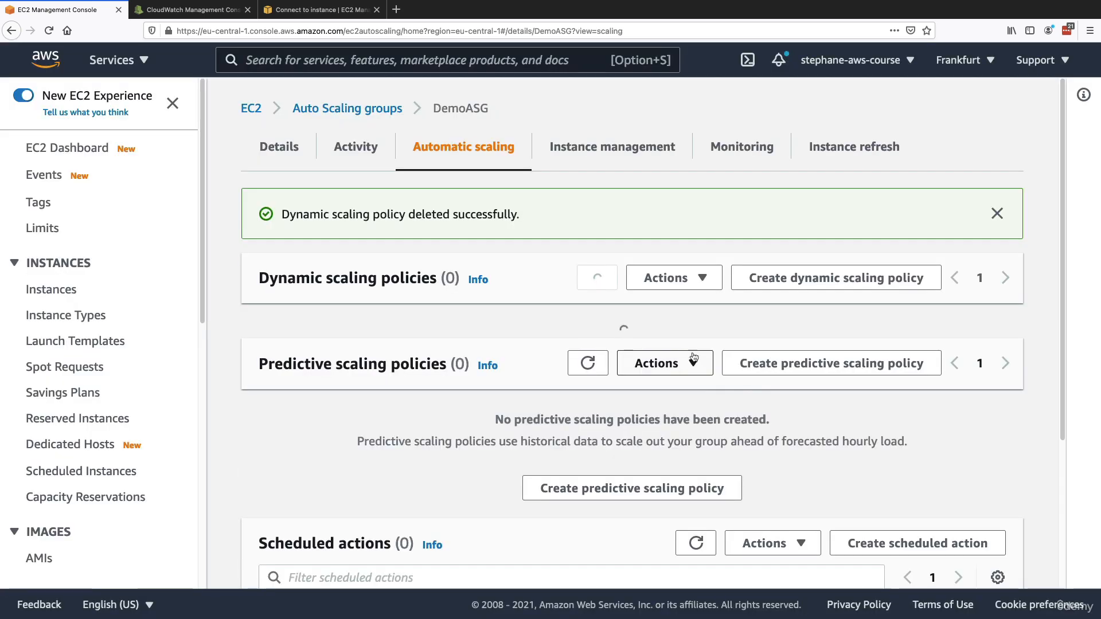